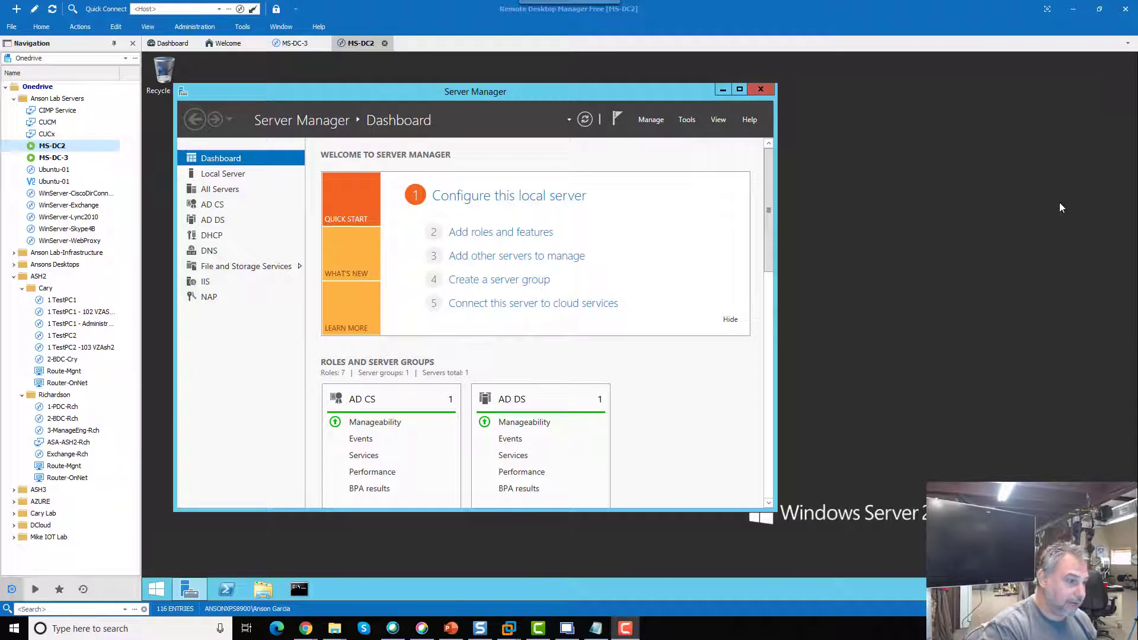
Open the vzbdemo-CUAD-CA Certification Authority console and manage its Certificate Templates
{"action": "left_click", "coordinate": [687, 120]}
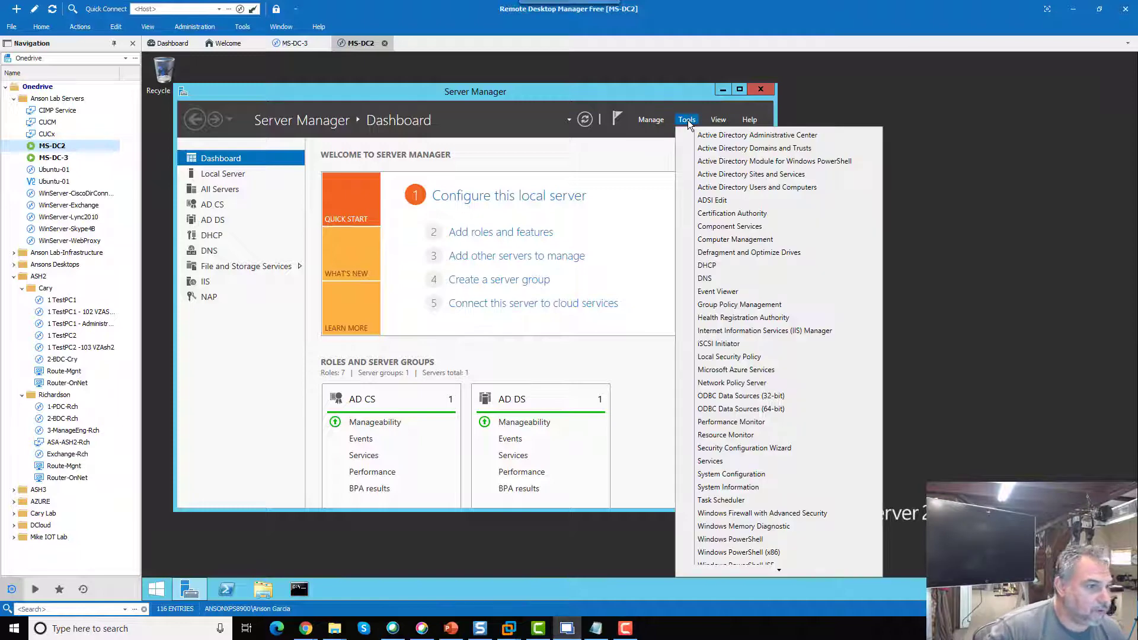
{"action": "left_click", "coordinate": [730, 213]}
{"action": "left_click", "coordinate": [242, 236]}
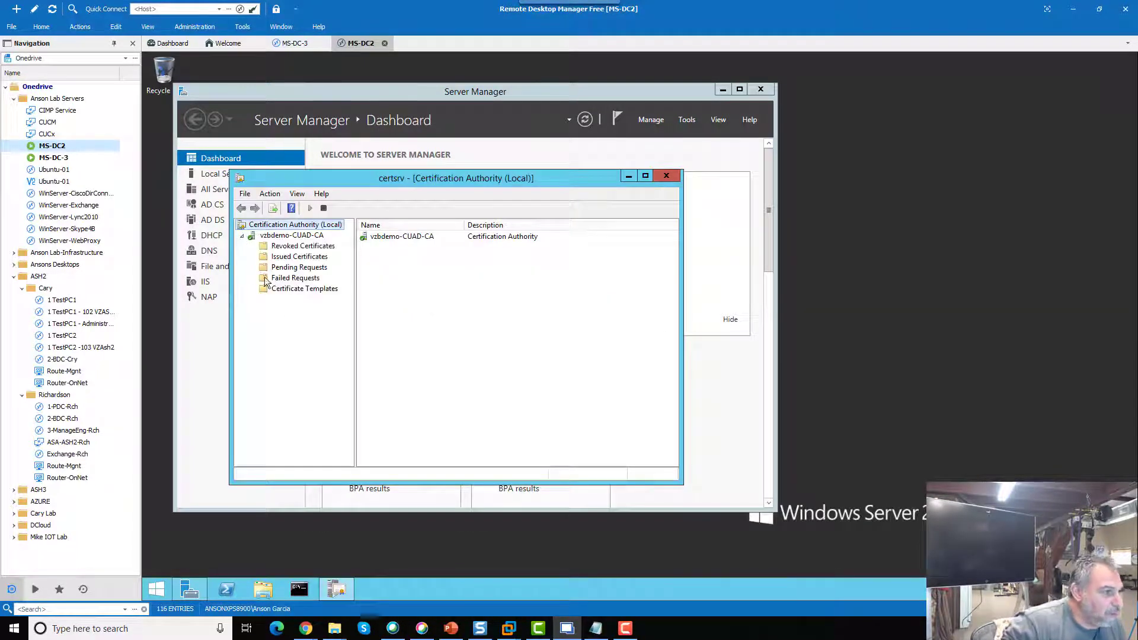
{"action": "right_click", "coordinate": [303, 294]}
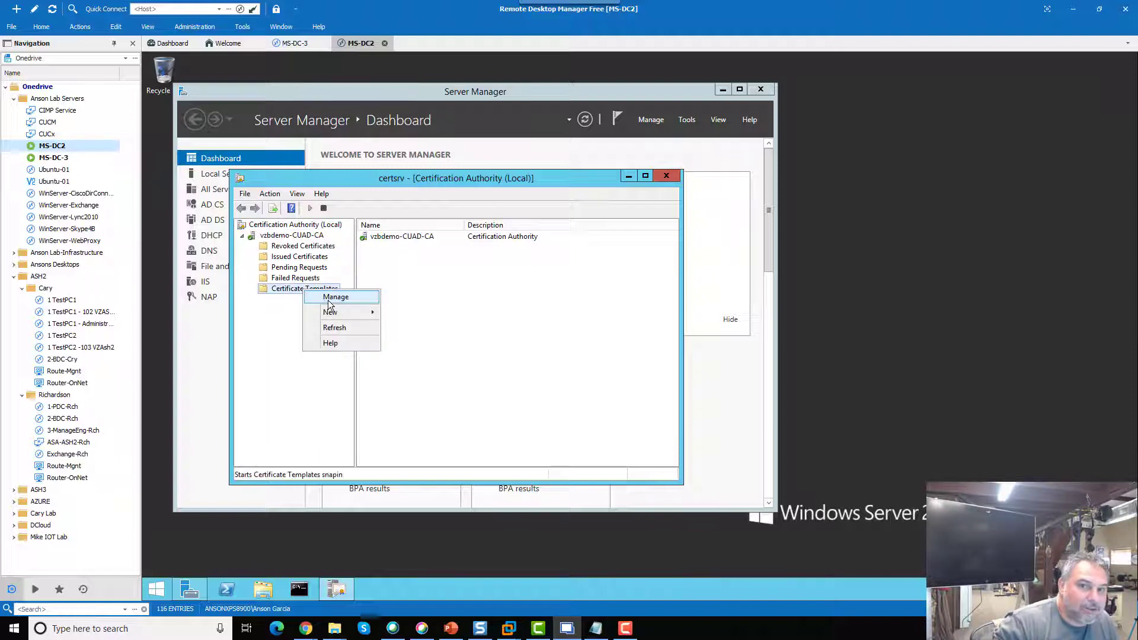
{"action": "left_click", "coordinate": [330, 302]}
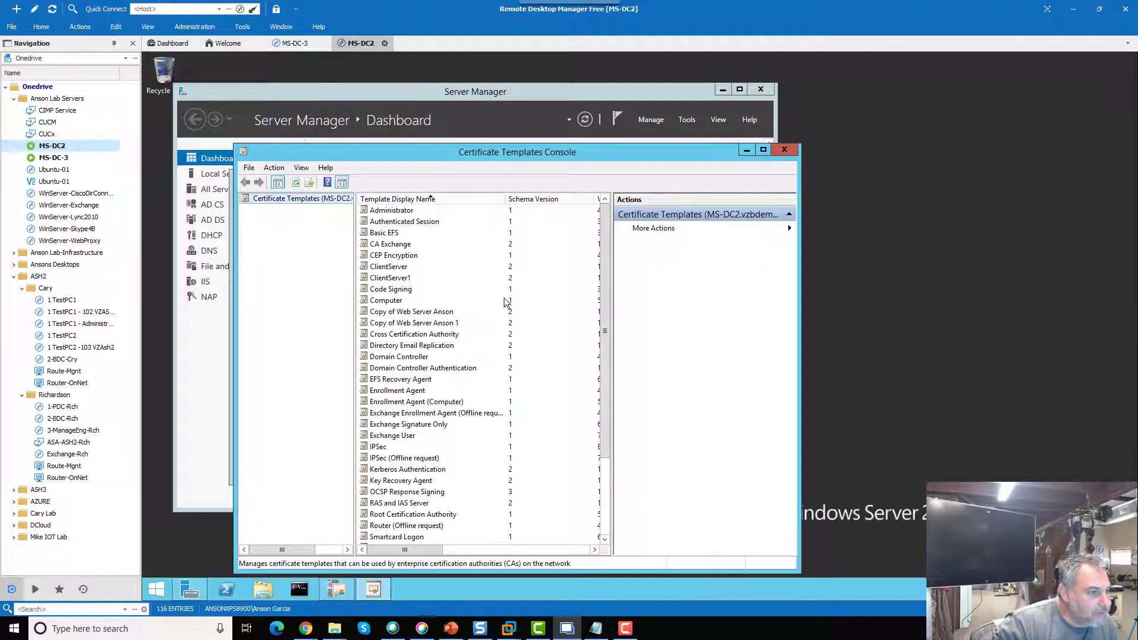
Duplicate the Web Server certificate template as a new template
{"action": "left_click_drag", "start_coordinate": [607, 360], "coordinate": [604, 454]}
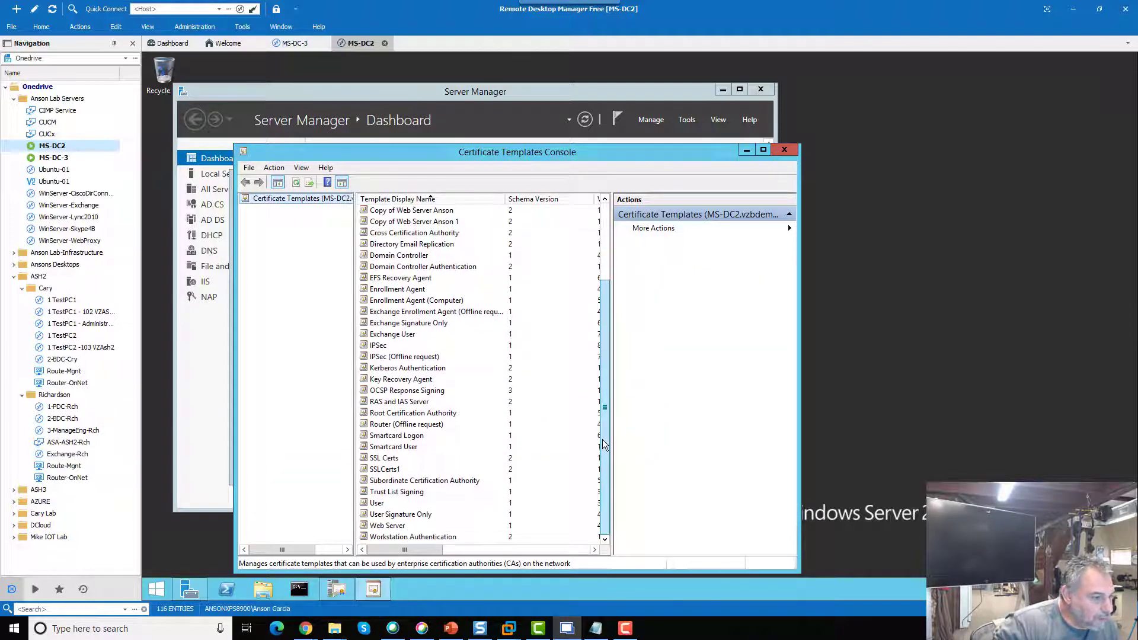
{"action": "left_click", "coordinate": [418, 528]}
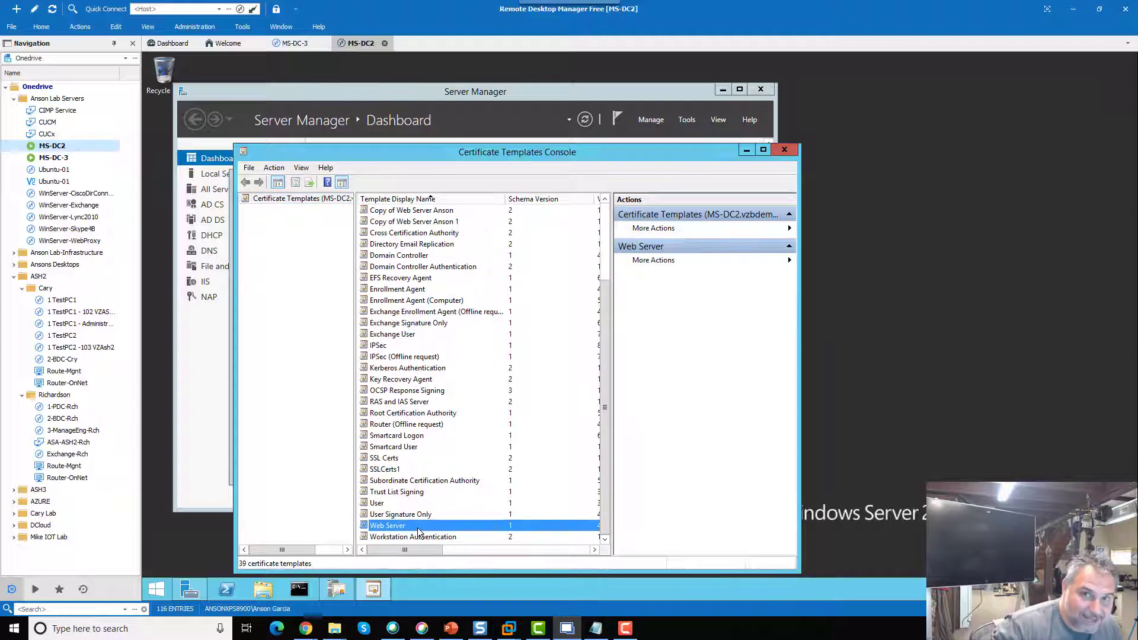
{"action": "right_click", "coordinate": [418, 529]}
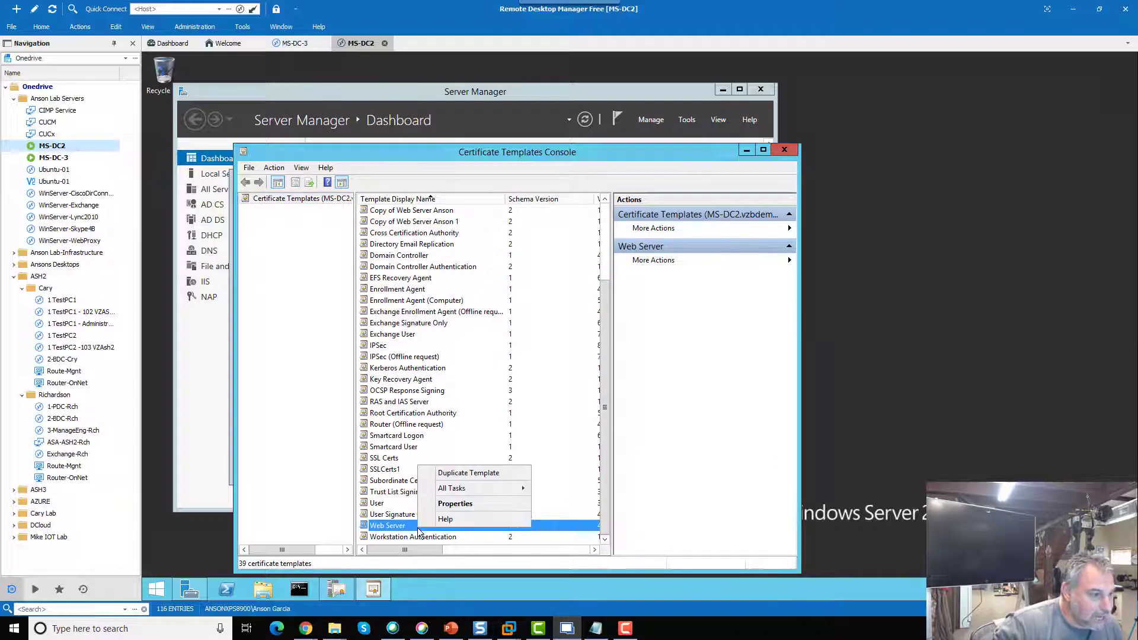
{"action": "left_click", "coordinate": [457, 477]}
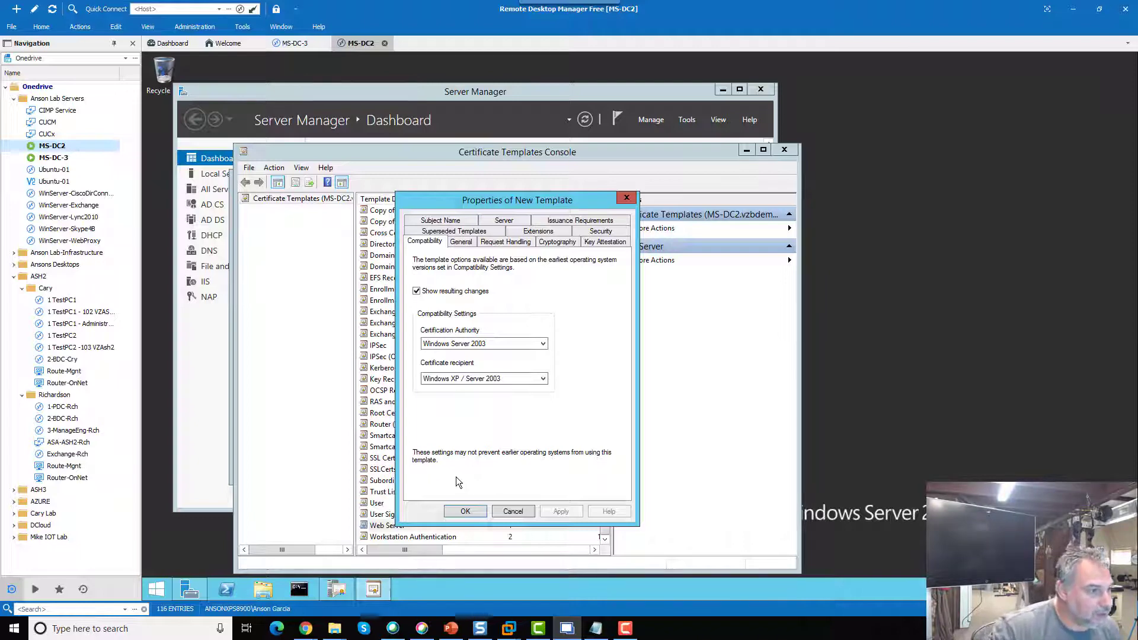
Append 'plus add client' and the author's name to the display name; set validity to 5 years
{"action": "left_click", "coordinate": [461, 241]}
{"action": "left_click", "coordinate": [479, 272]}
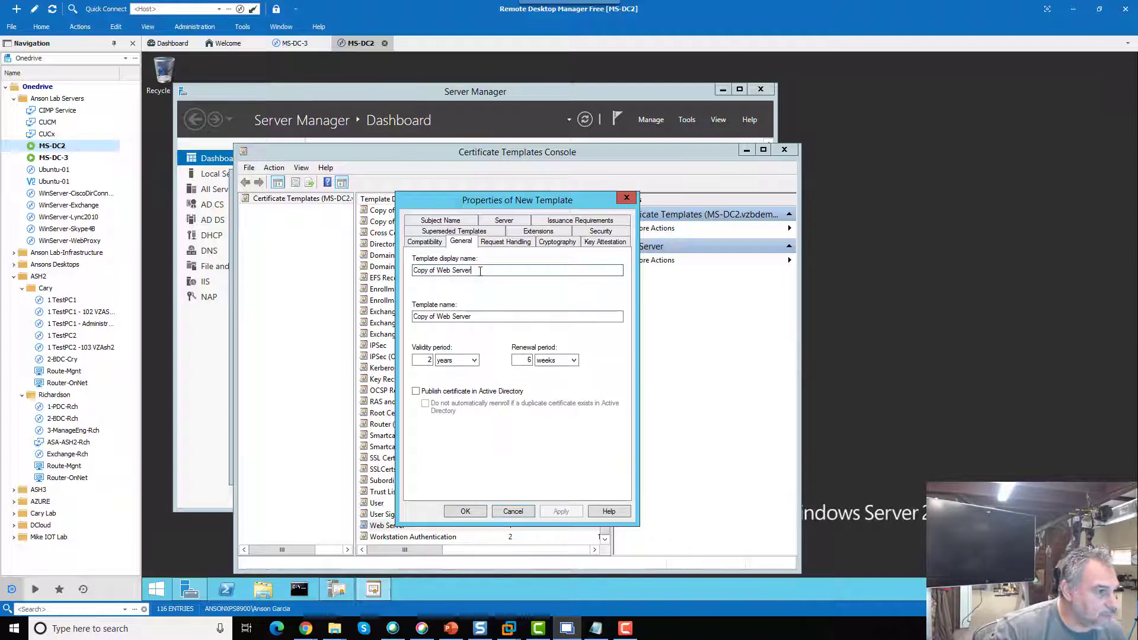
{"action": "type", "text": "plu"}
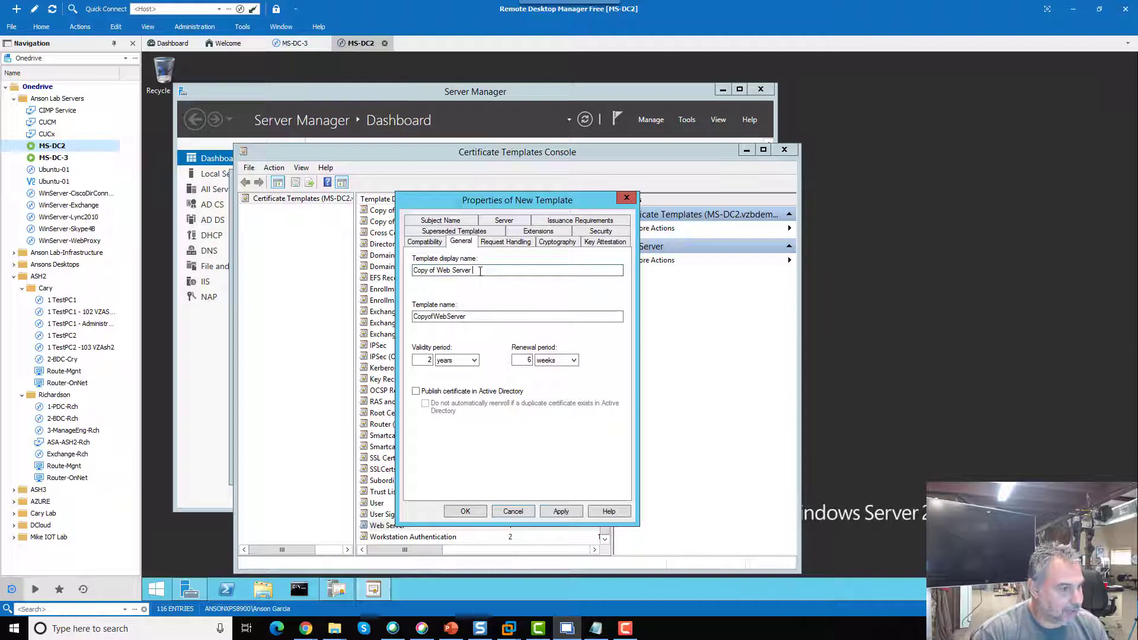
{"action": "type", "text": "s ad"}
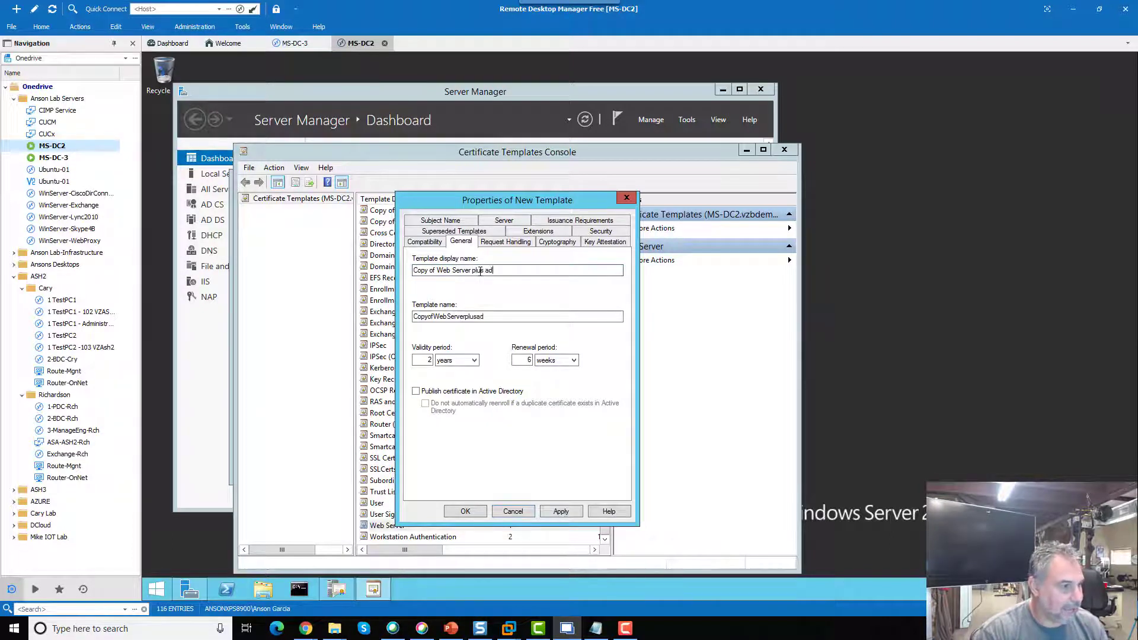
{"action": "type", "text": "d client"}
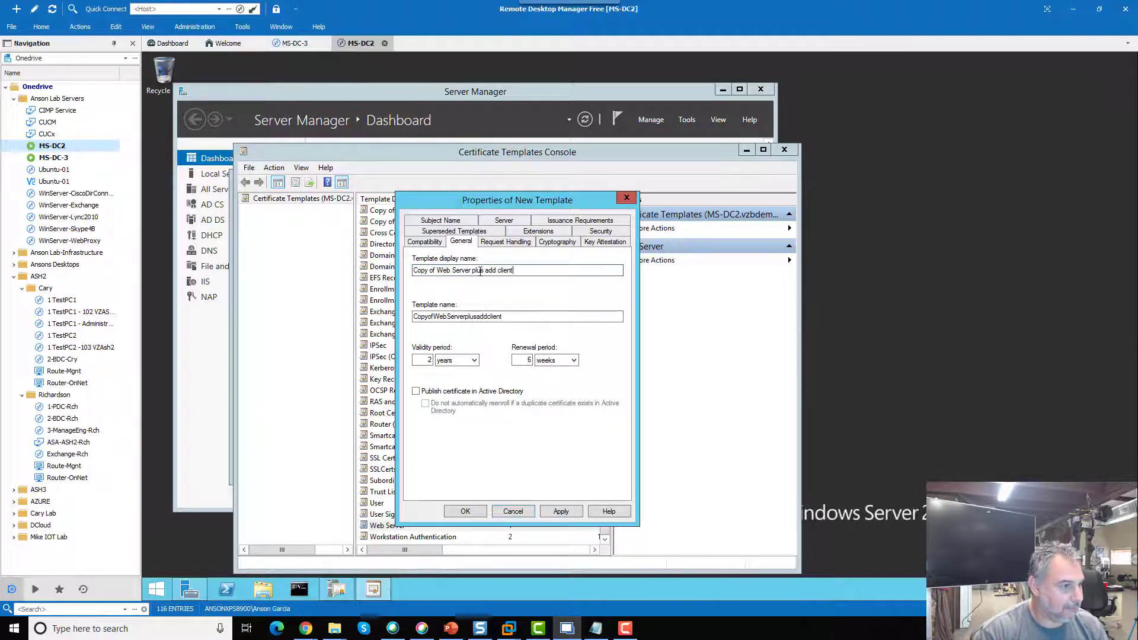
{"action": "type", "text": " Anson"}
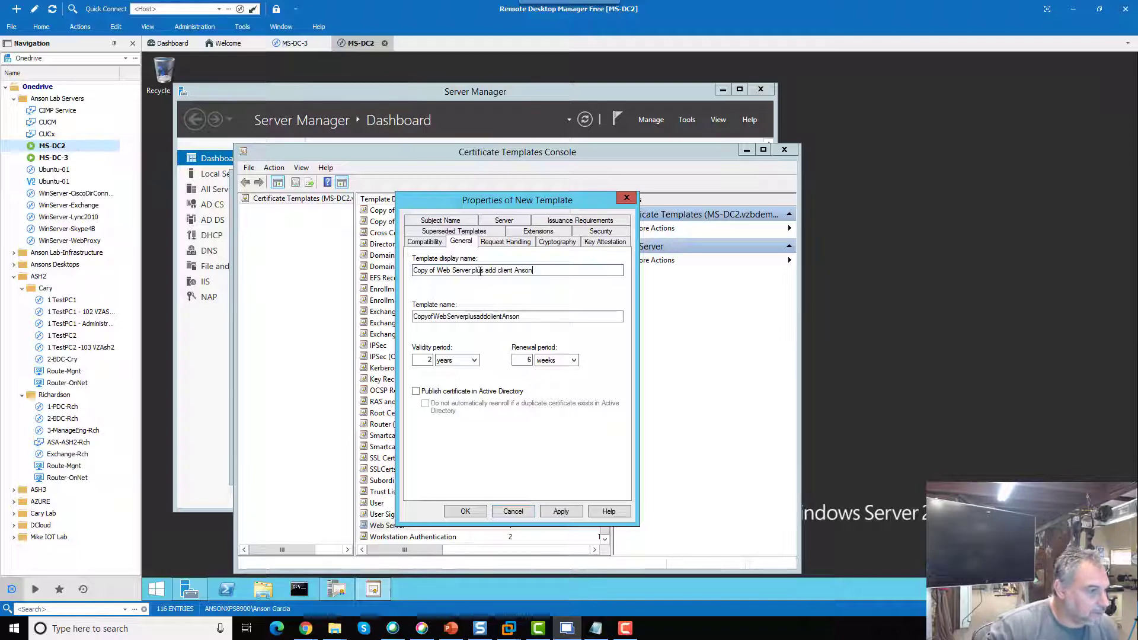
{"action": "left_click", "coordinate": [429, 362]}
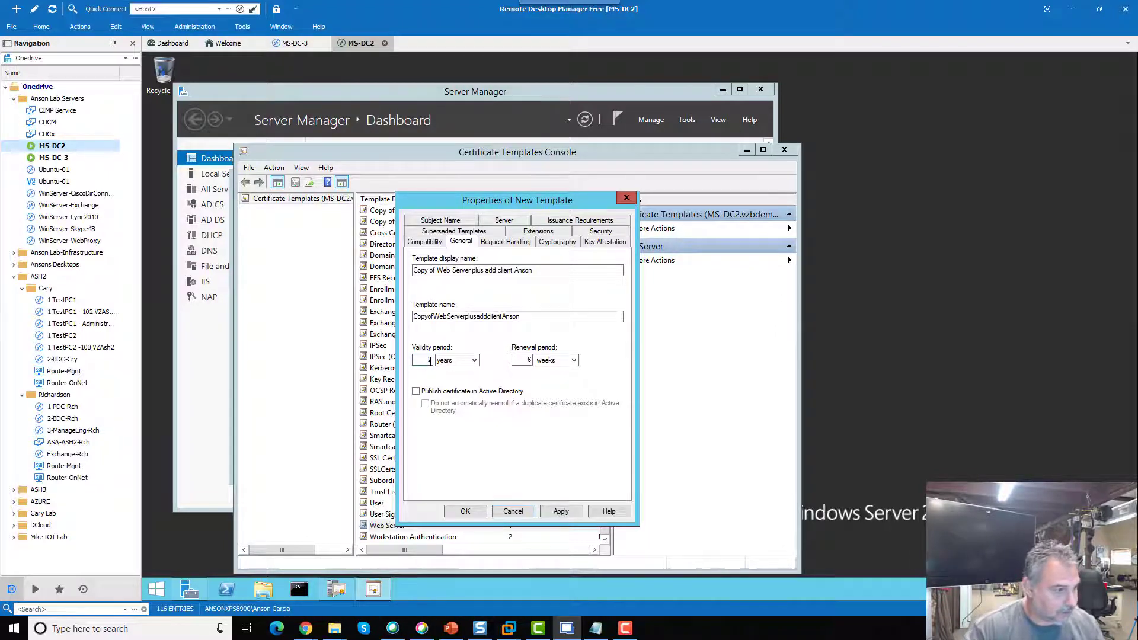
{"action": "key", "text": "BackSpace"}
{"action": "key", "text": "Return"}
{"action": "type", "text": "5"}
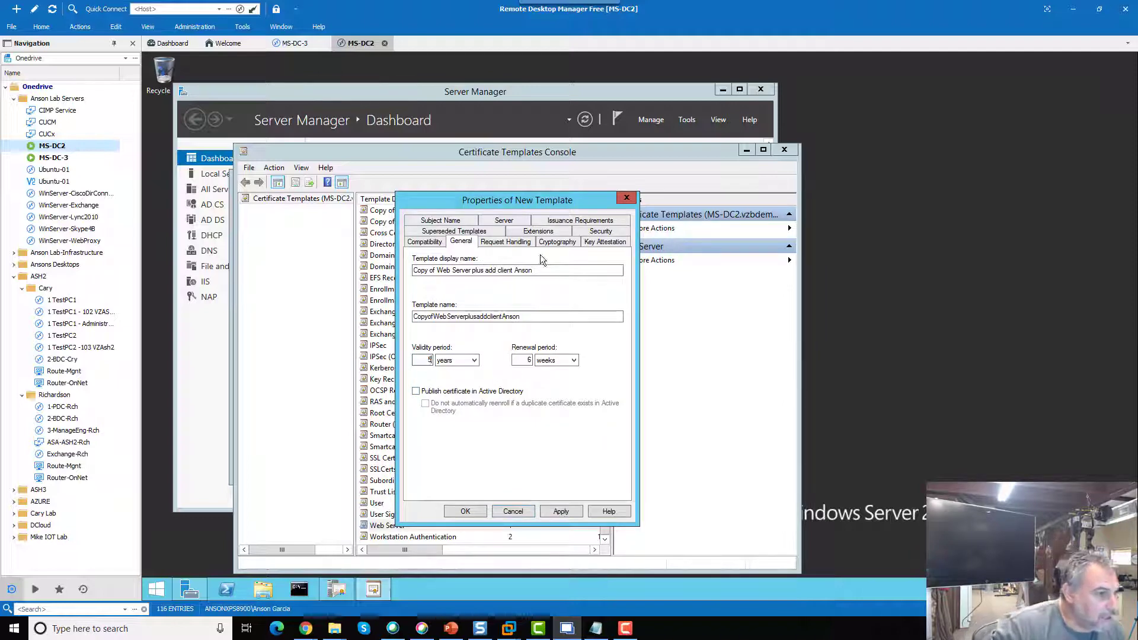
{"action": "left_click", "coordinate": [544, 233]}
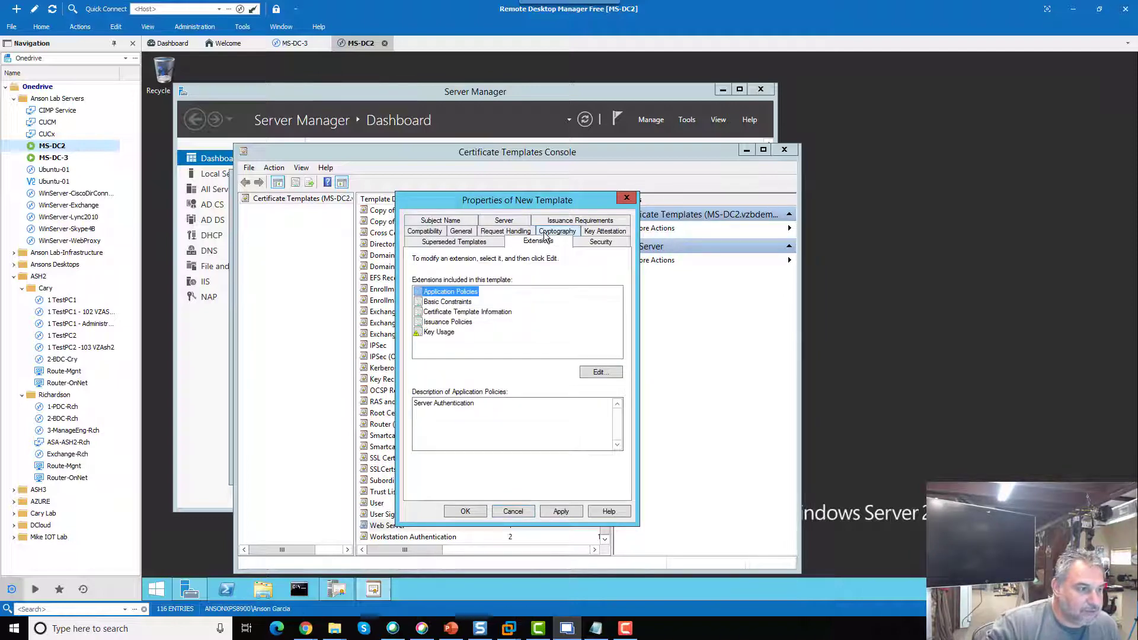
Add Client Authentication to the template's application policies and save the template
{"action": "left_click", "coordinate": [612, 372]}
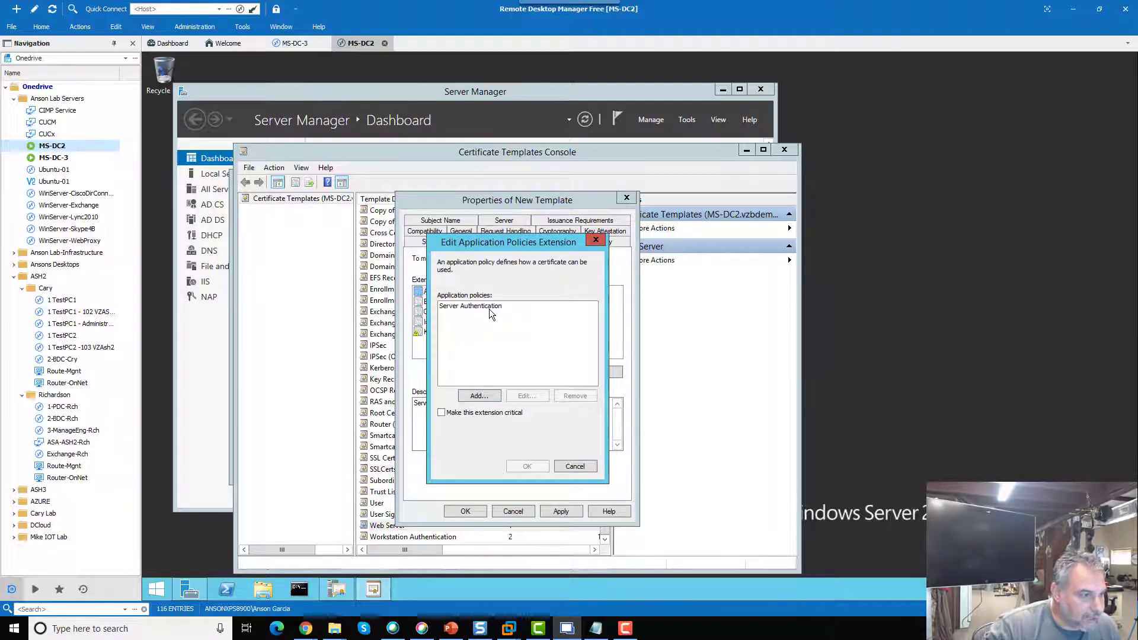
{"action": "left_click", "coordinate": [477, 397]}
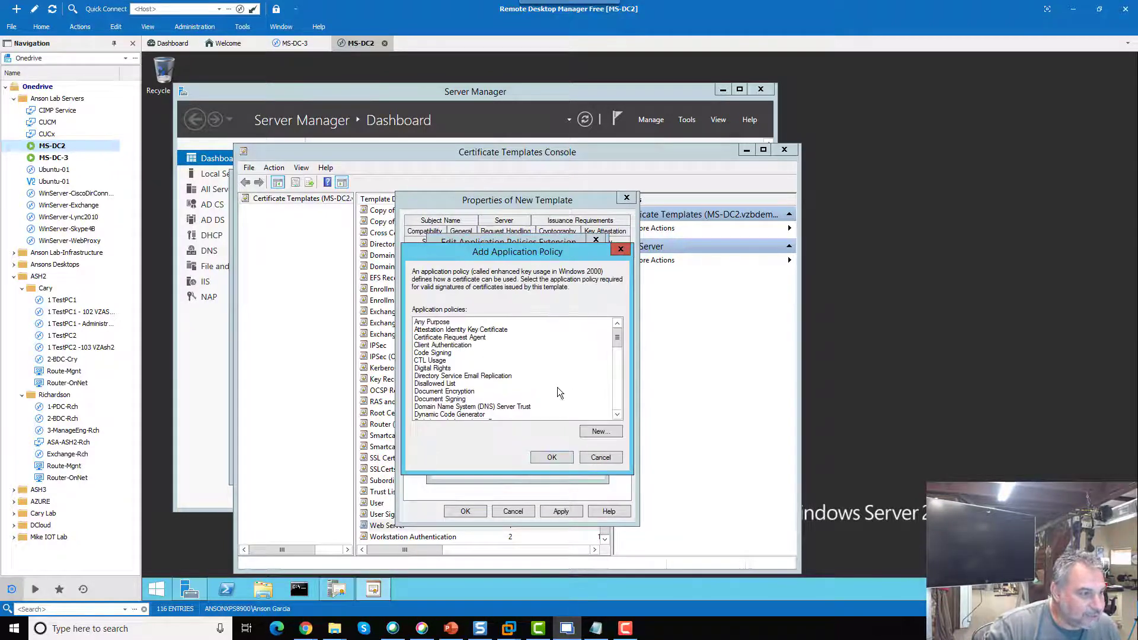
{"action": "left_click", "coordinate": [510, 345]}
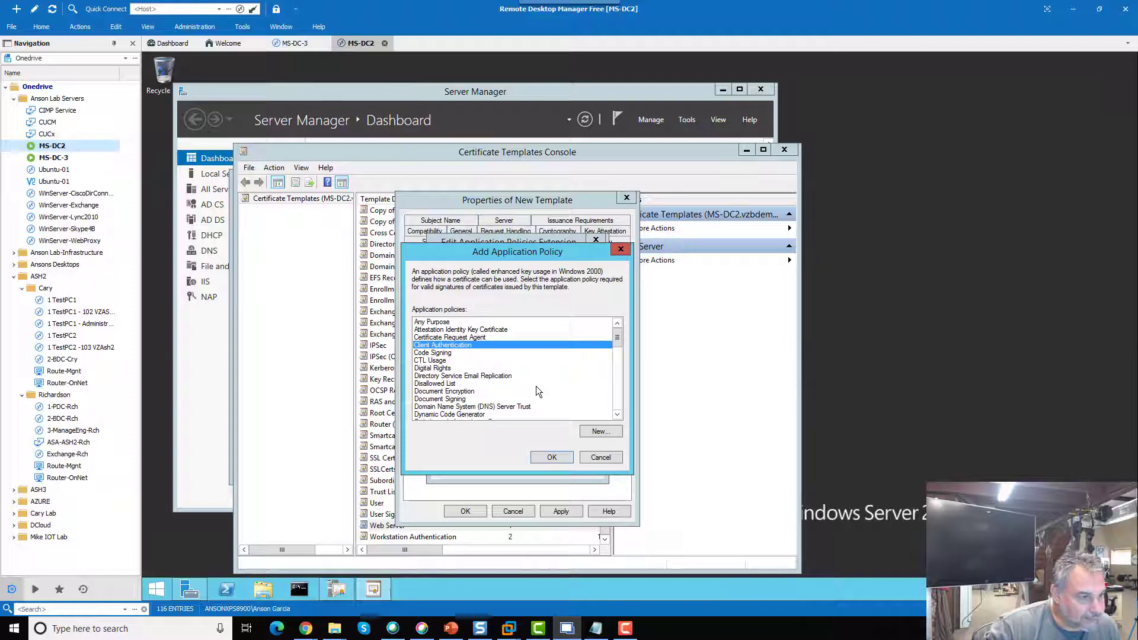
{"action": "left_click", "coordinate": [552, 457]}
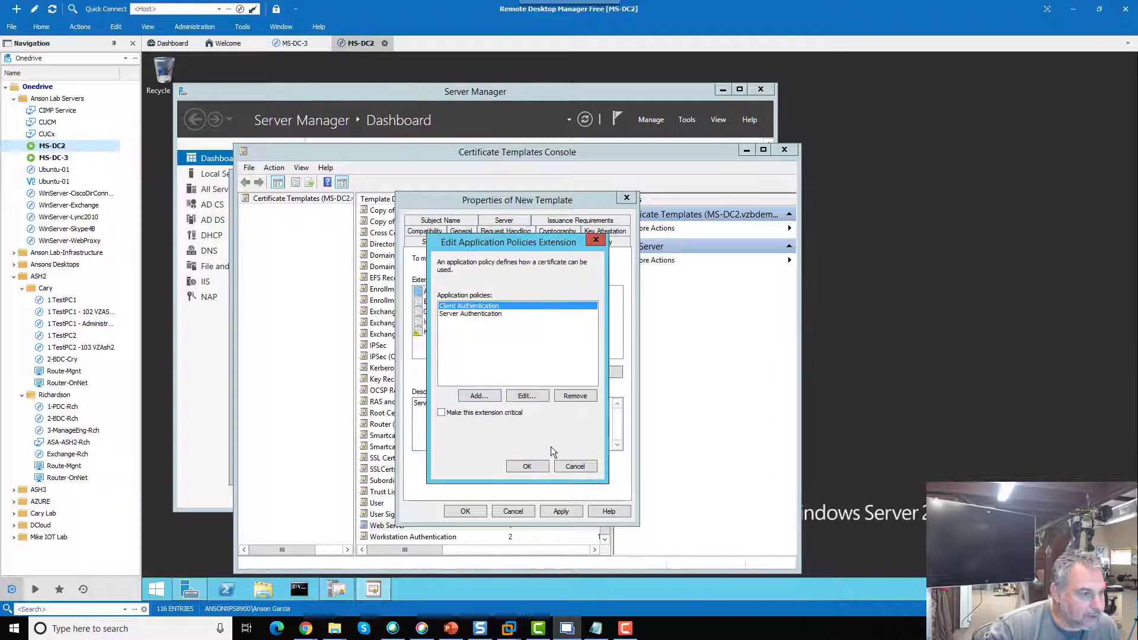
{"action": "left_click", "coordinate": [531, 469]}
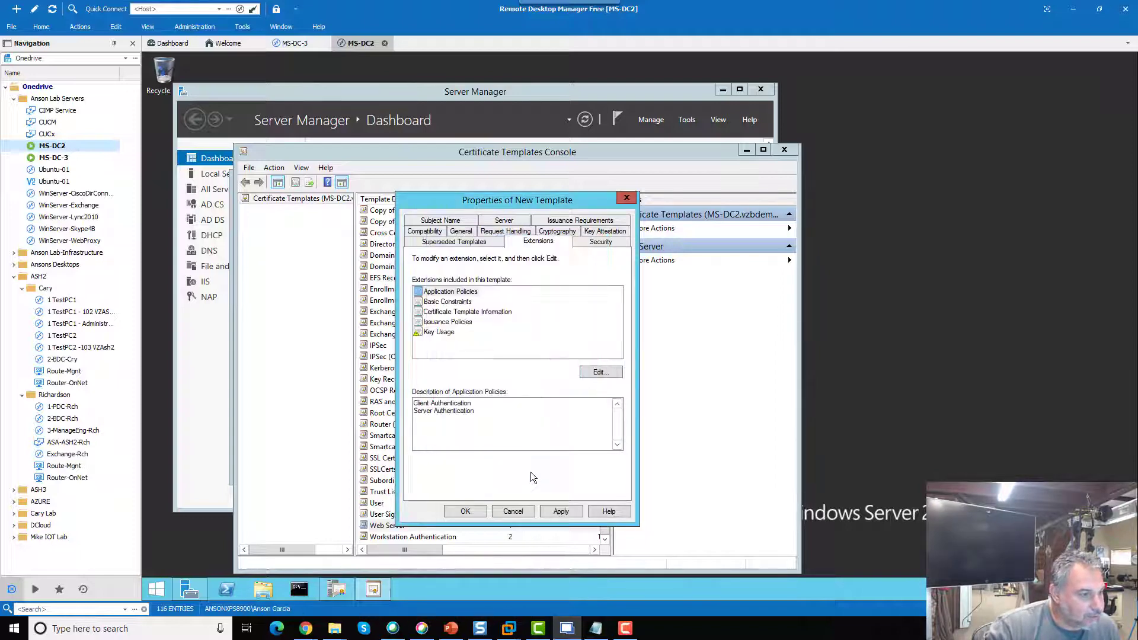
{"action": "left_click", "coordinate": [554, 509]}
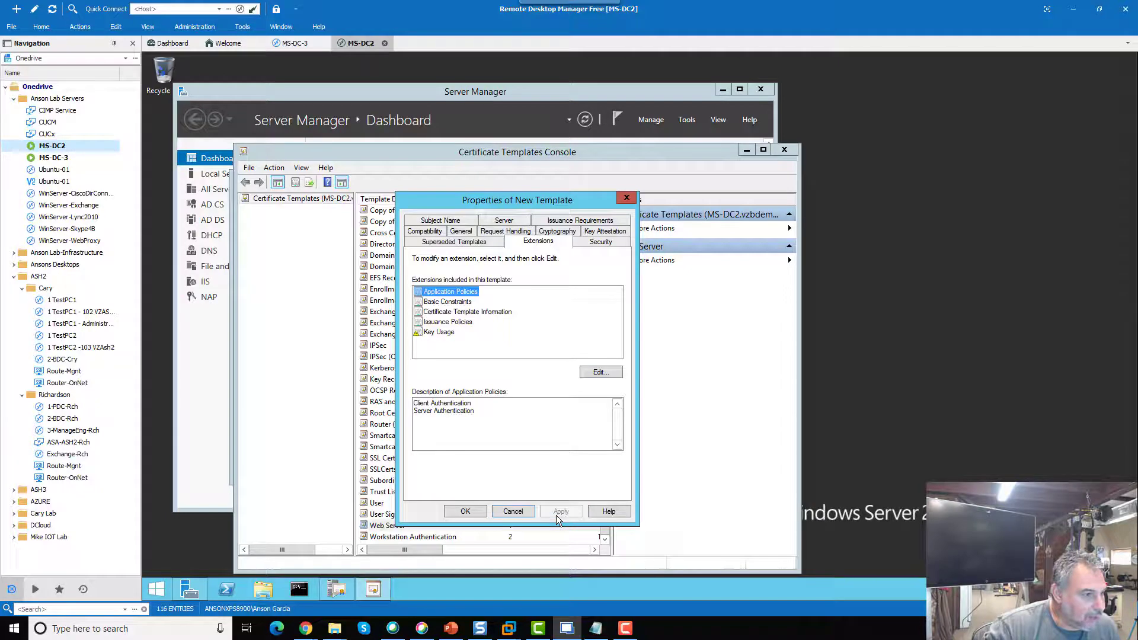
{"action": "left_click", "coordinate": [471, 513]}
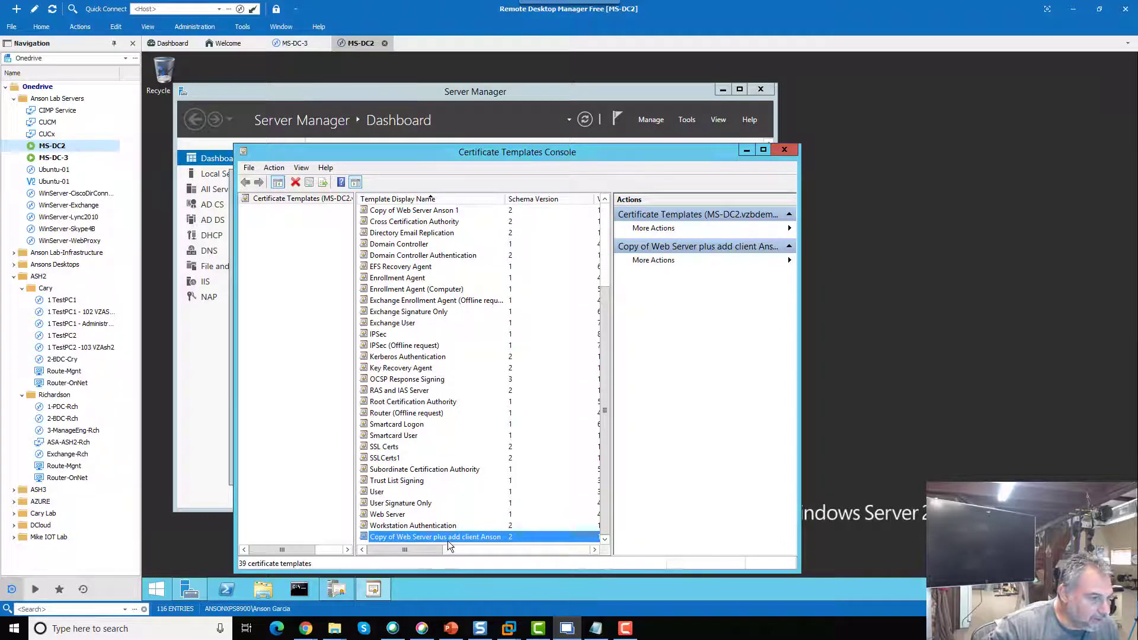
Enable the custom Web Server plus client authentication template for issuing on vzbdemo-CUAD-CA
{"action": "left_click", "coordinate": [784, 149]}
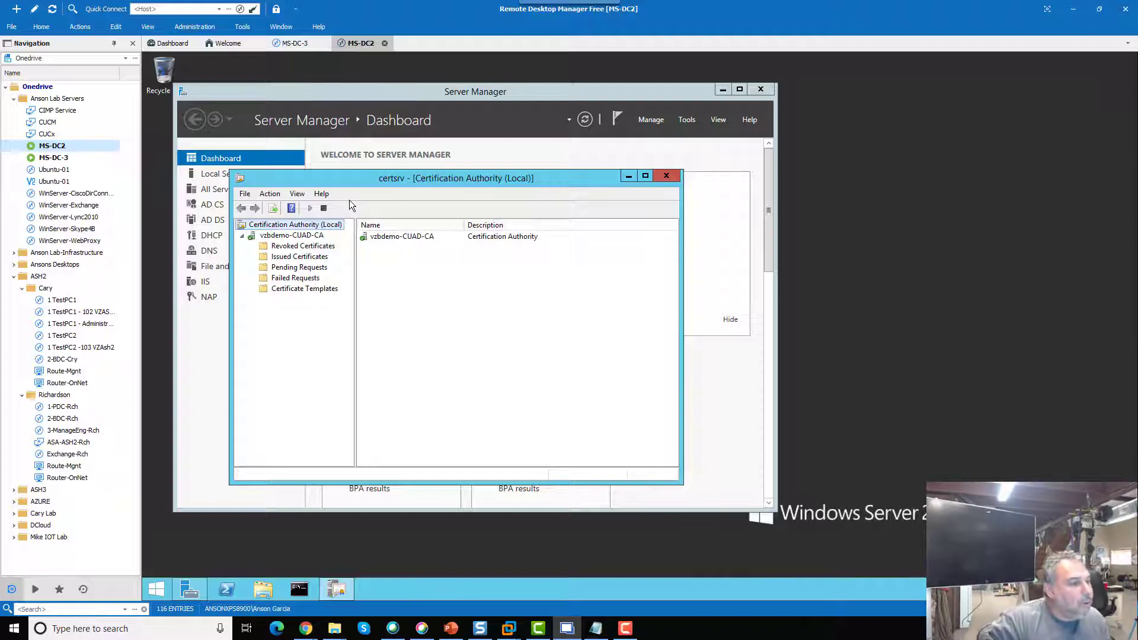
{"action": "right_click", "coordinate": [306, 292]}
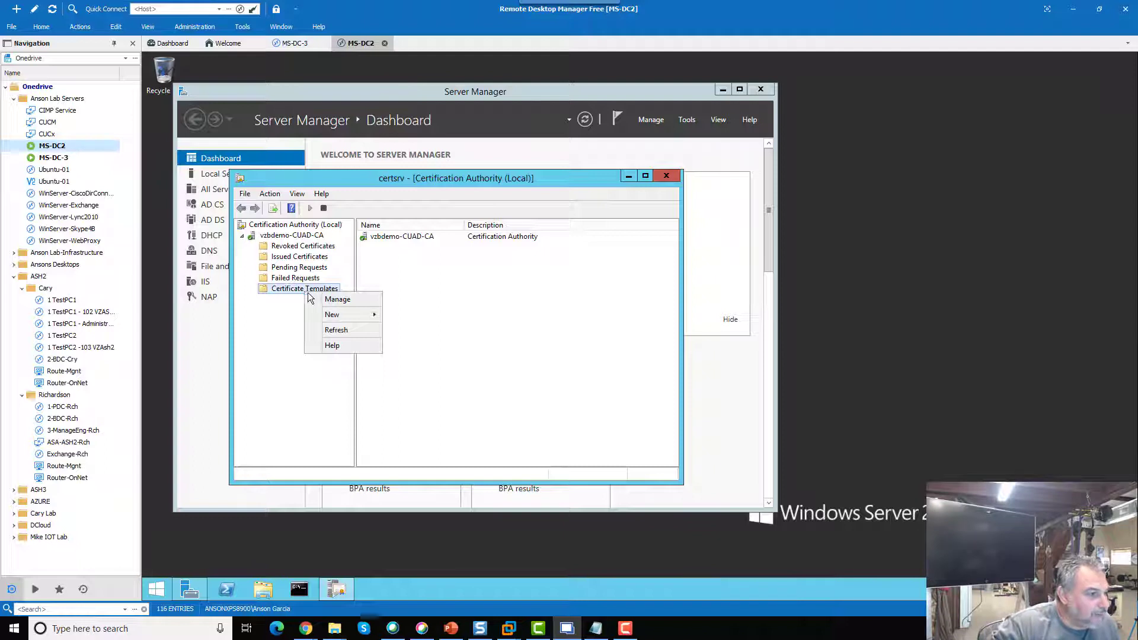
{"action": "mouse_move", "coordinate": [336, 319]}
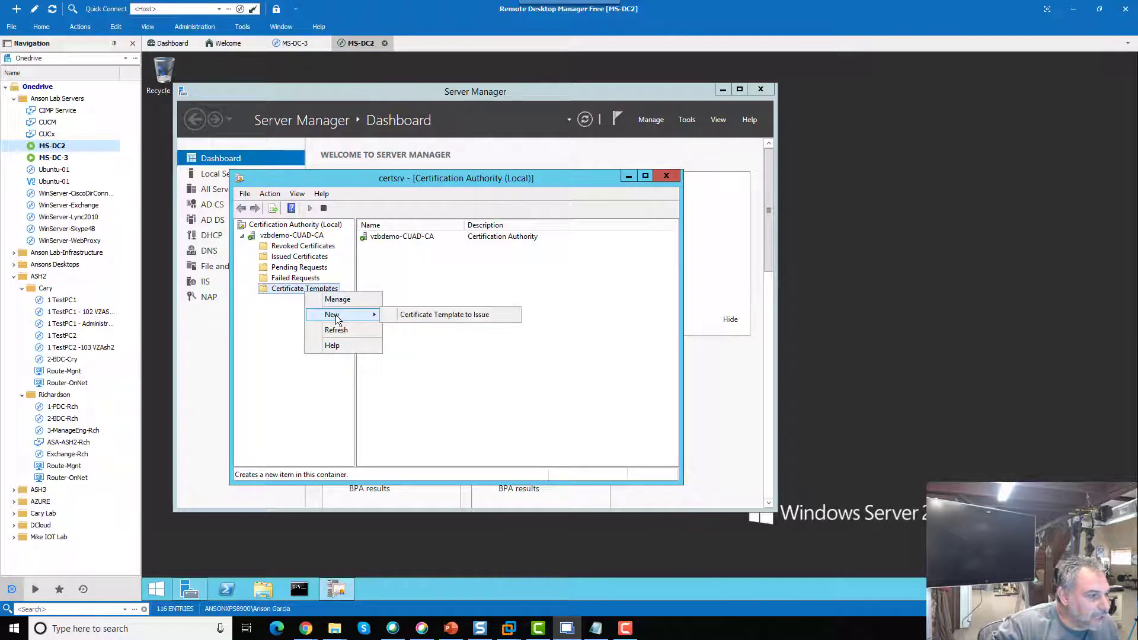
{"action": "left_click", "coordinate": [431, 316]}
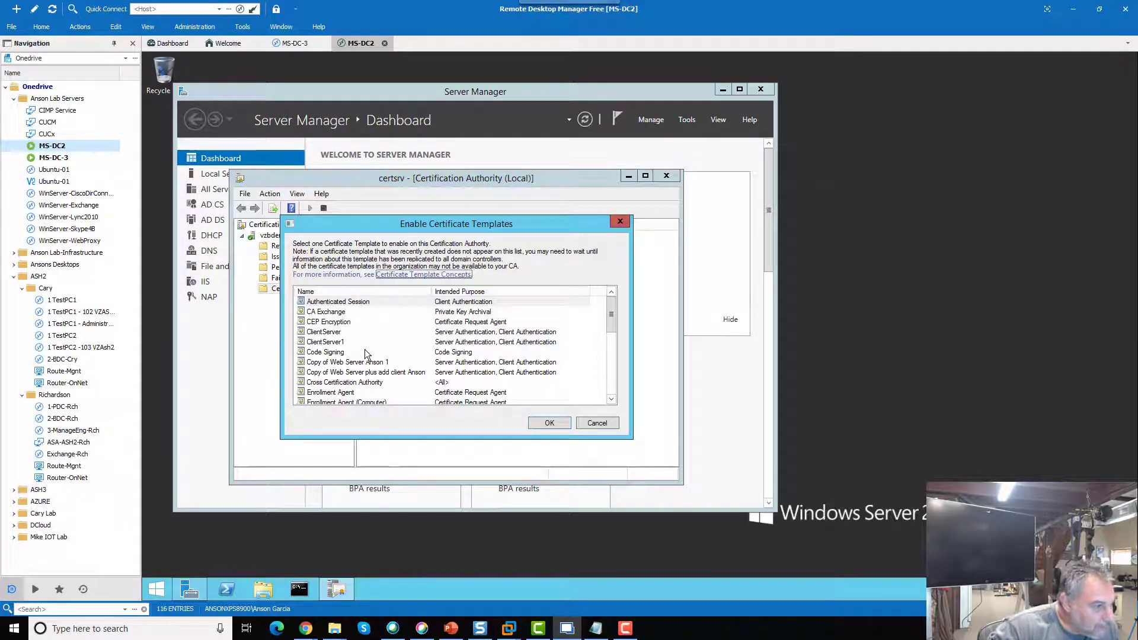
{"action": "left_click", "coordinate": [387, 372]}
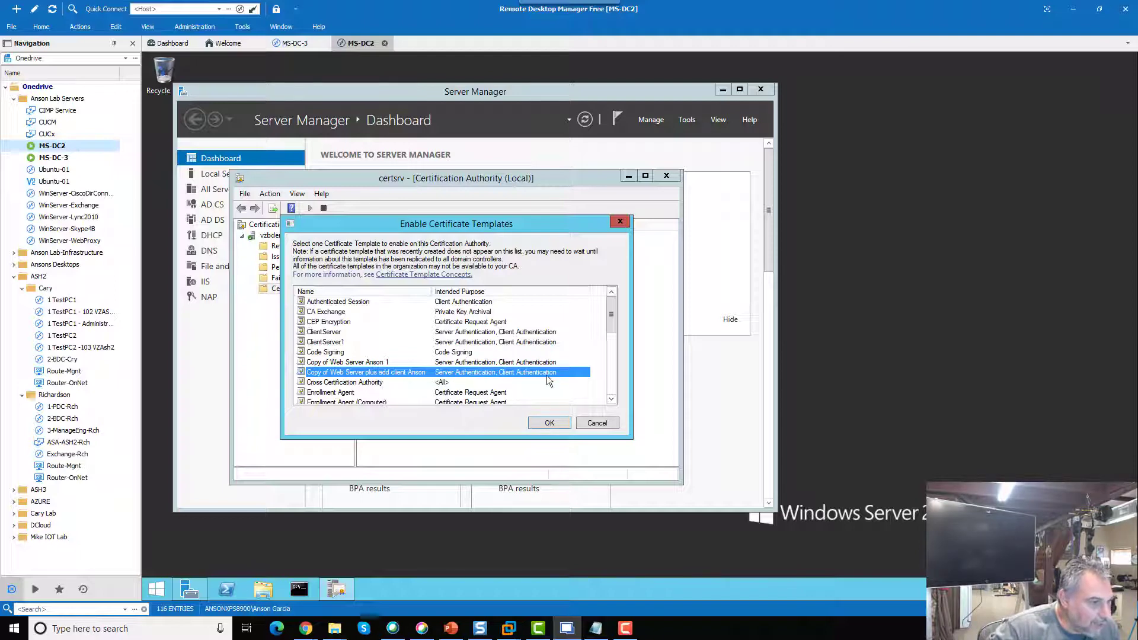
{"action": "left_click", "coordinate": [549, 424]}
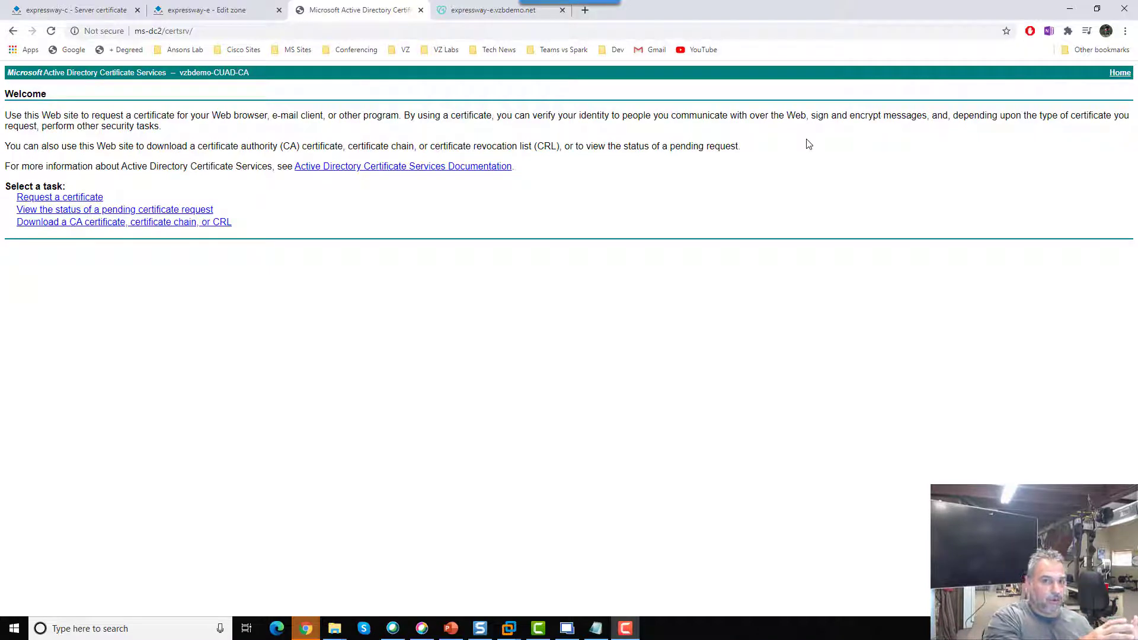
Download the vzbdemo-CUAD-CA certificate in Base 64 as certnew.cer and show it in Downloads
{"action": "left_click", "coordinate": [89, 224]}
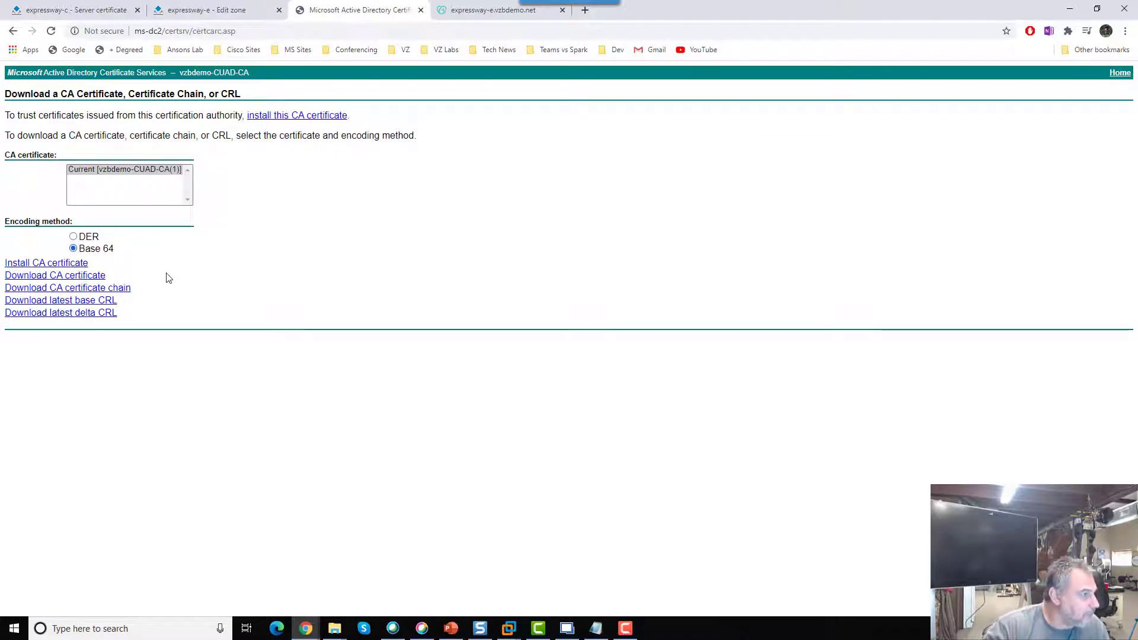
{"action": "left_click", "coordinate": [102, 276]}
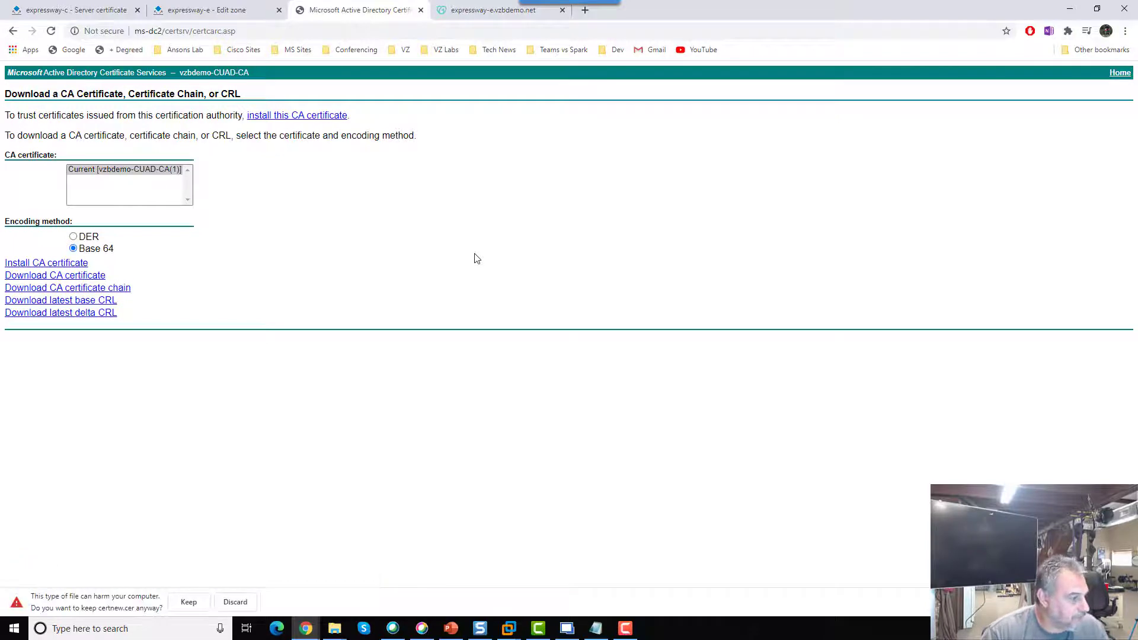
{"action": "left_click", "coordinate": [188, 601]}
{"action": "left_click", "coordinate": [120, 603]}
{"action": "left_click", "coordinate": [169, 562]}
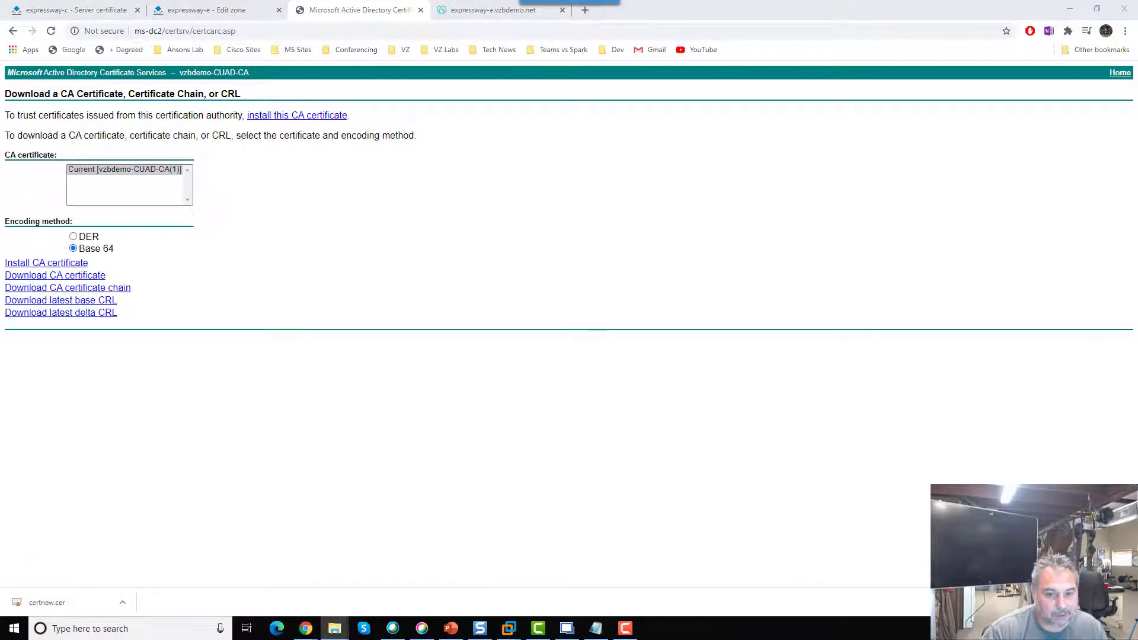
{"action": "left_click_drag", "start_coordinate": [1137, 95], "coordinate": [601, 81]}
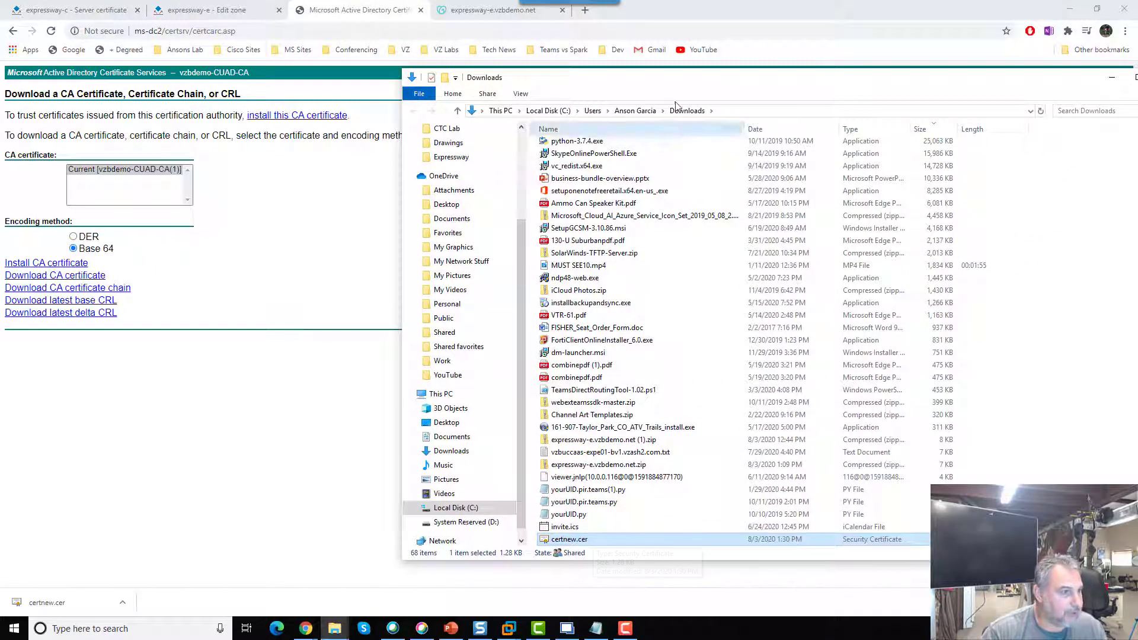
{"action": "left_click_drag", "start_coordinate": [672, 83], "coordinate": [1137, 86]}
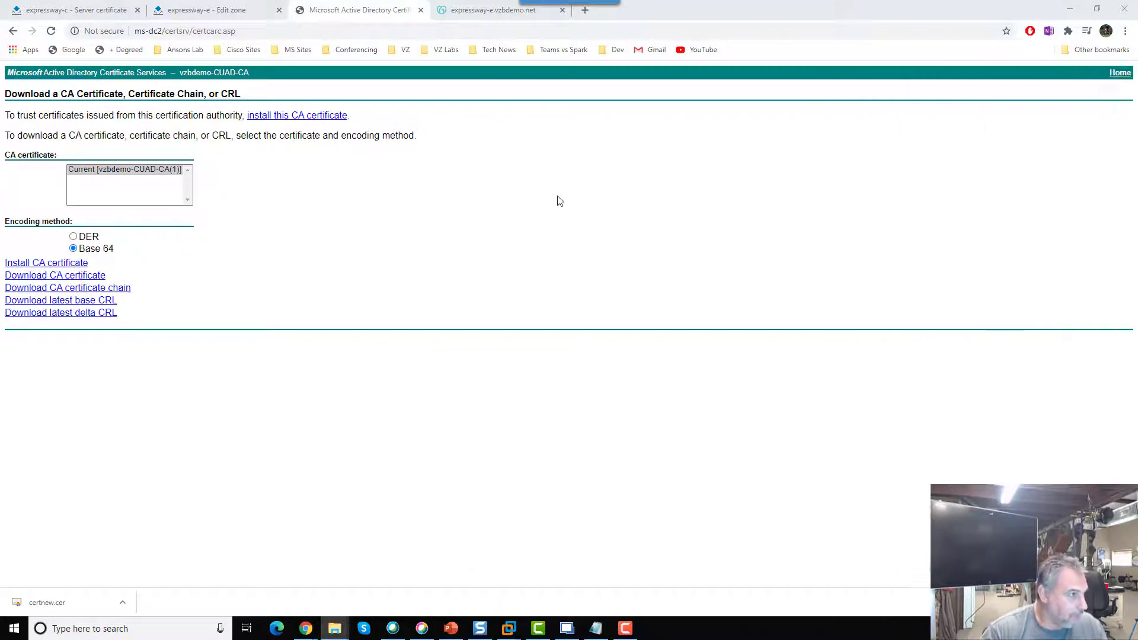
Append certnew.cer from Downloads to Expressway-C's trusted CA certificates
{"action": "left_click", "coordinate": [92, 16]}
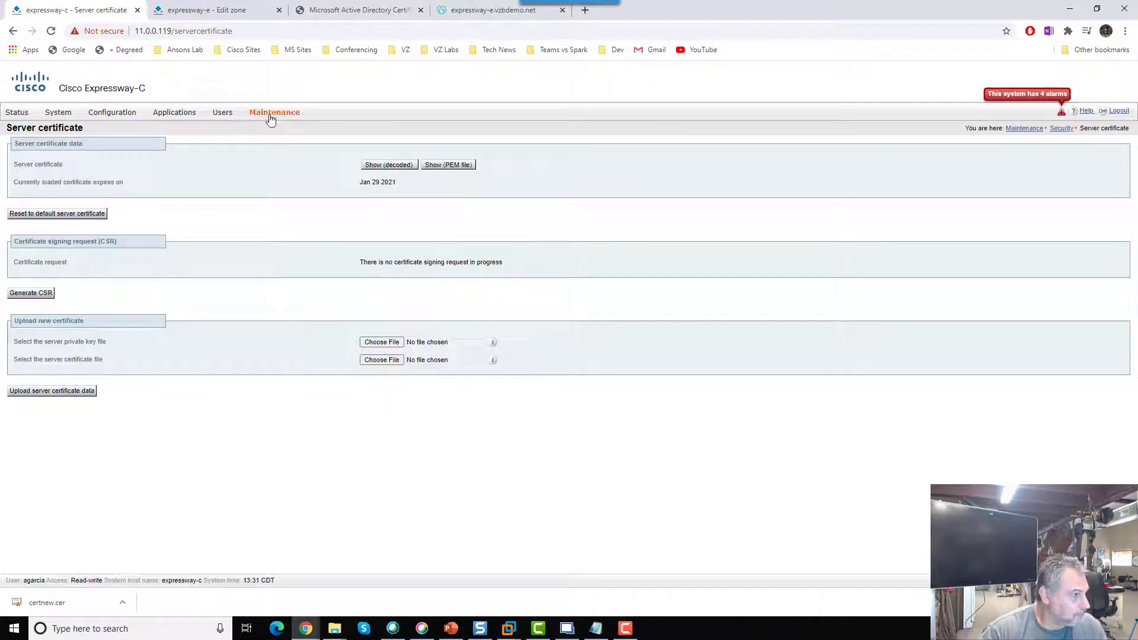
{"action": "mouse_move", "coordinate": [272, 113]}
{"action": "mouse_move", "coordinate": [268, 187]}
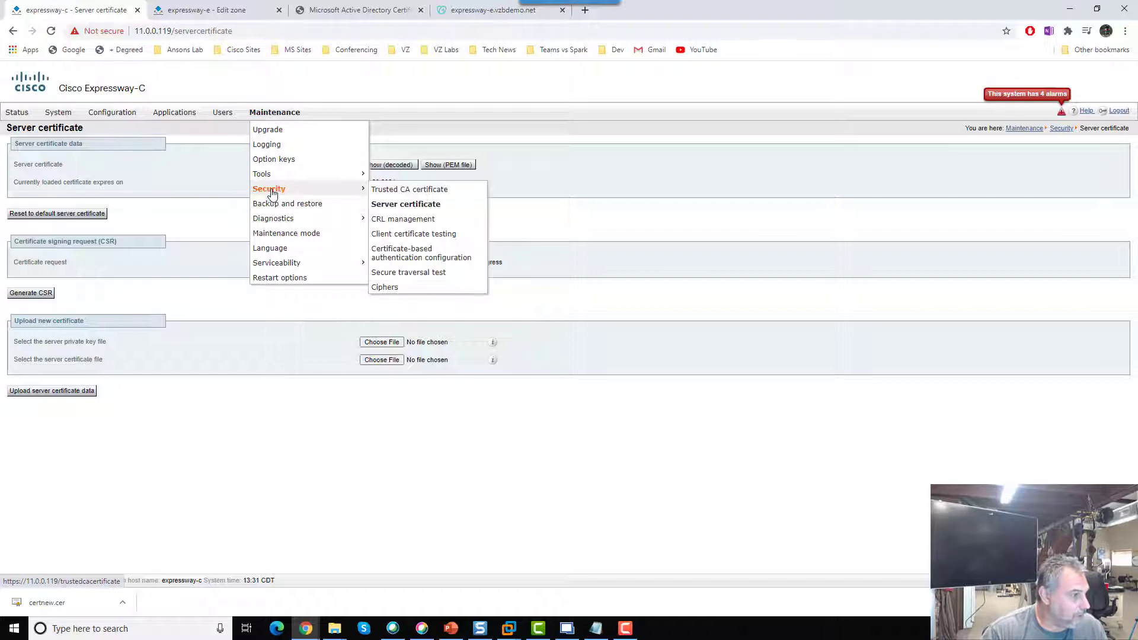
{"action": "left_click", "coordinate": [434, 190]}
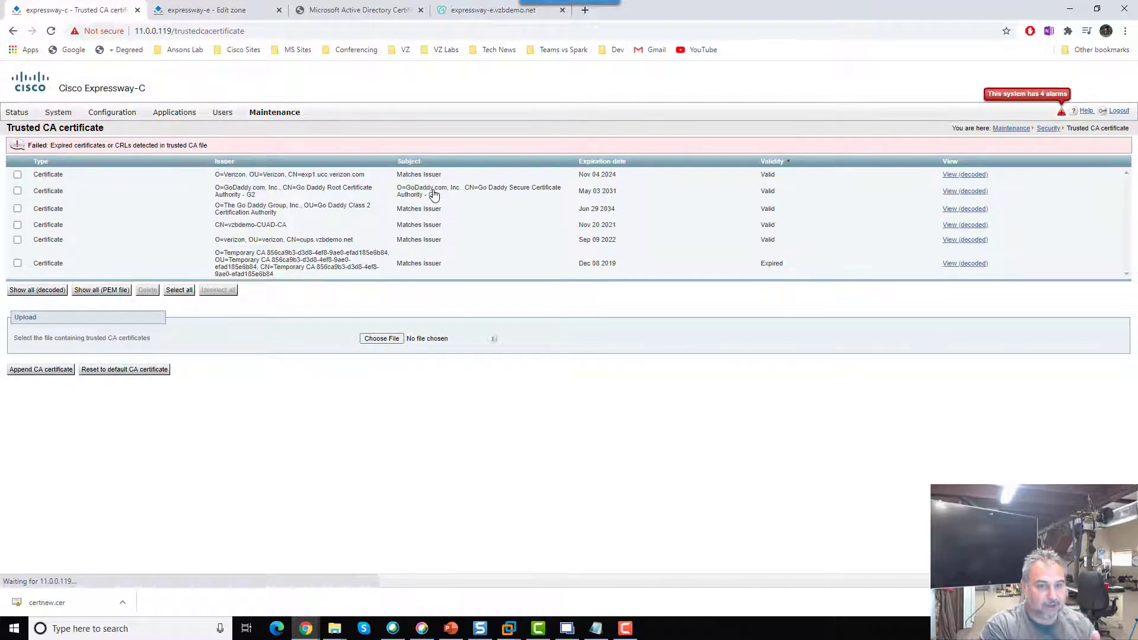
{"action": "left_click", "coordinate": [381, 338]}
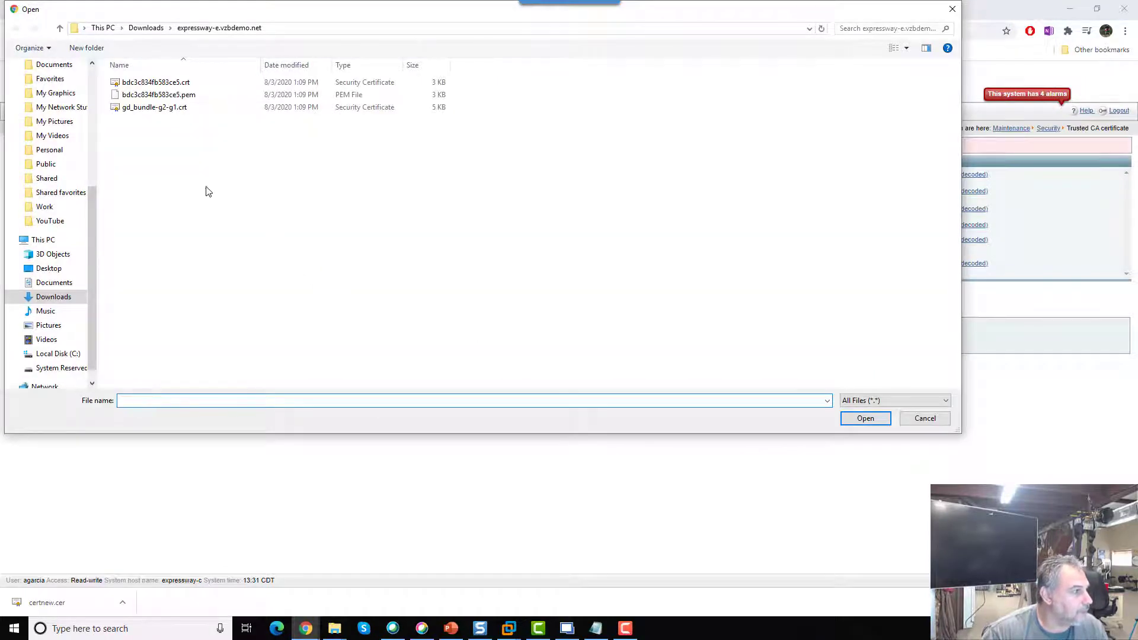
{"action": "left_click", "coordinate": [139, 30]}
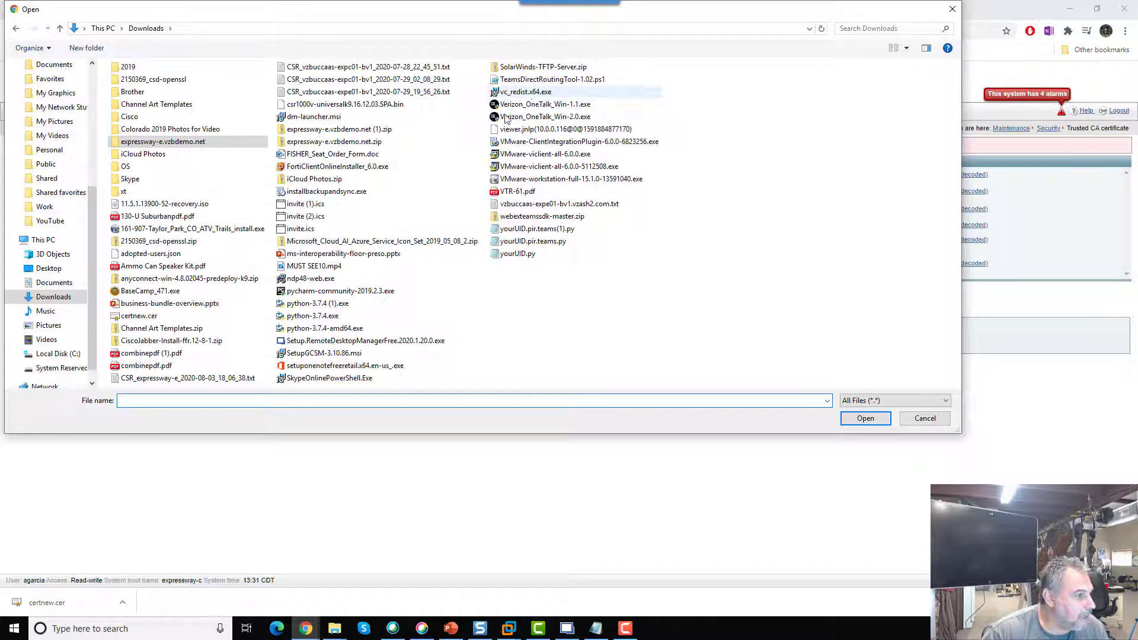
{"action": "left_click", "coordinate": [142, 317]}
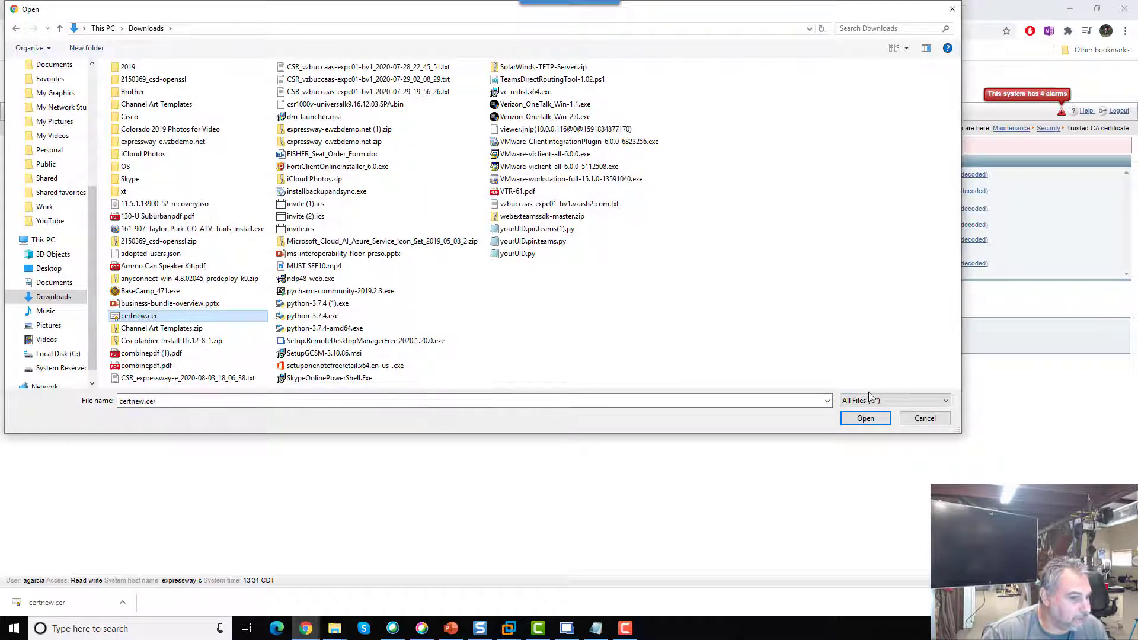
{"action": "left_click", "coordinate": [871, 418]}
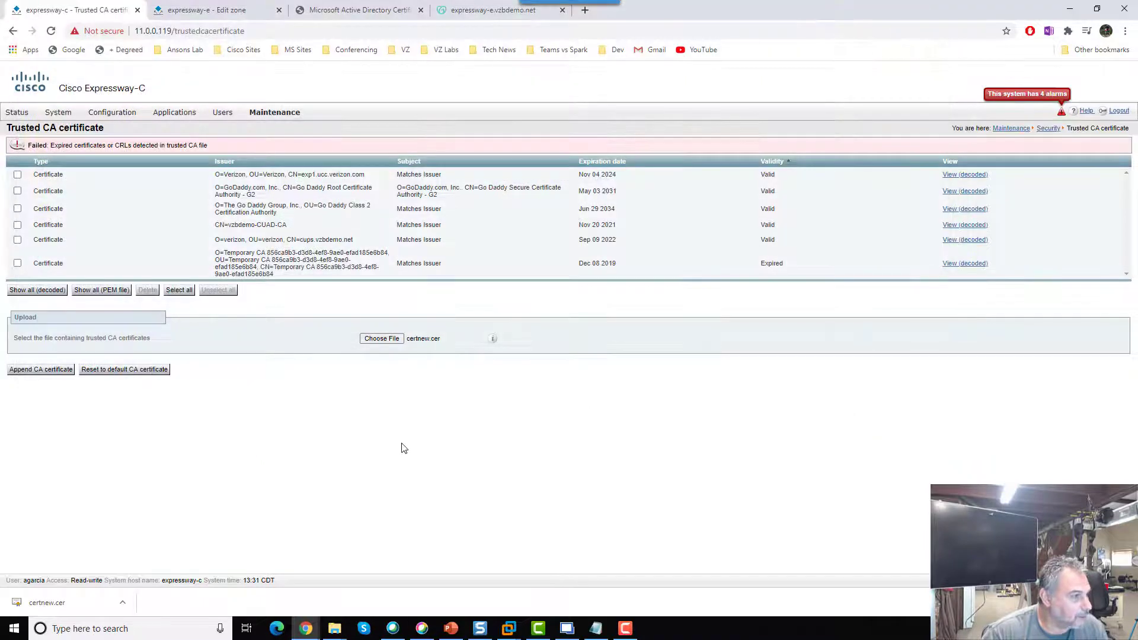
{"action": "left_click", "coordinate": [53, 371]}
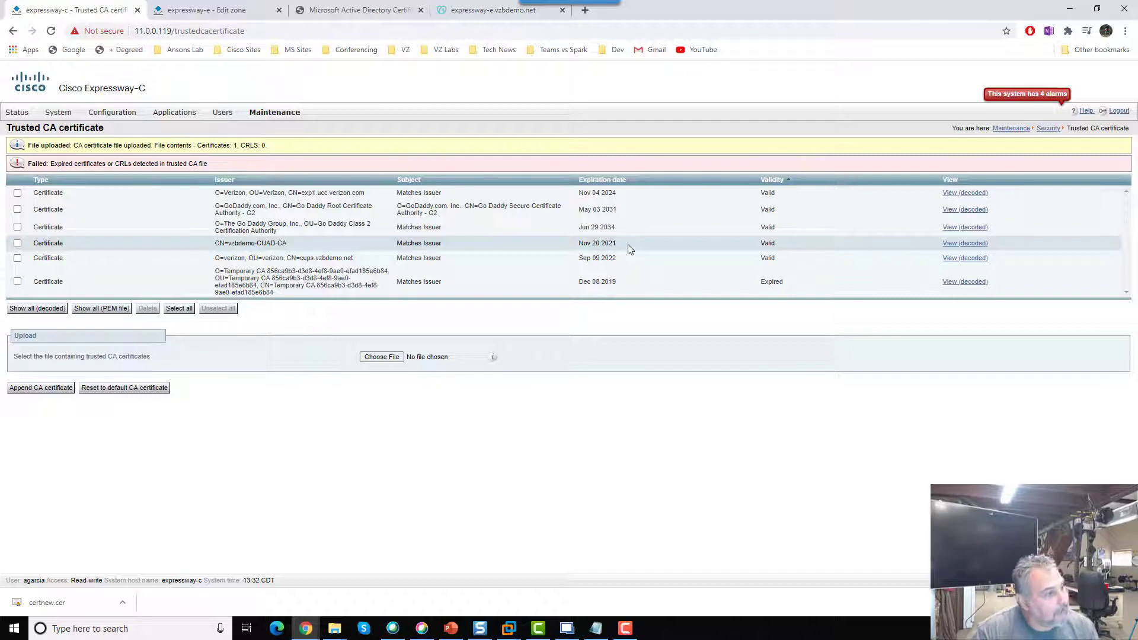
On Expressway-E, append certnew.cer as a trusted CA and confirm vzbdemo-CUAD-CA is listed
{"action": "left_click", "coordinate": [233, 13]}
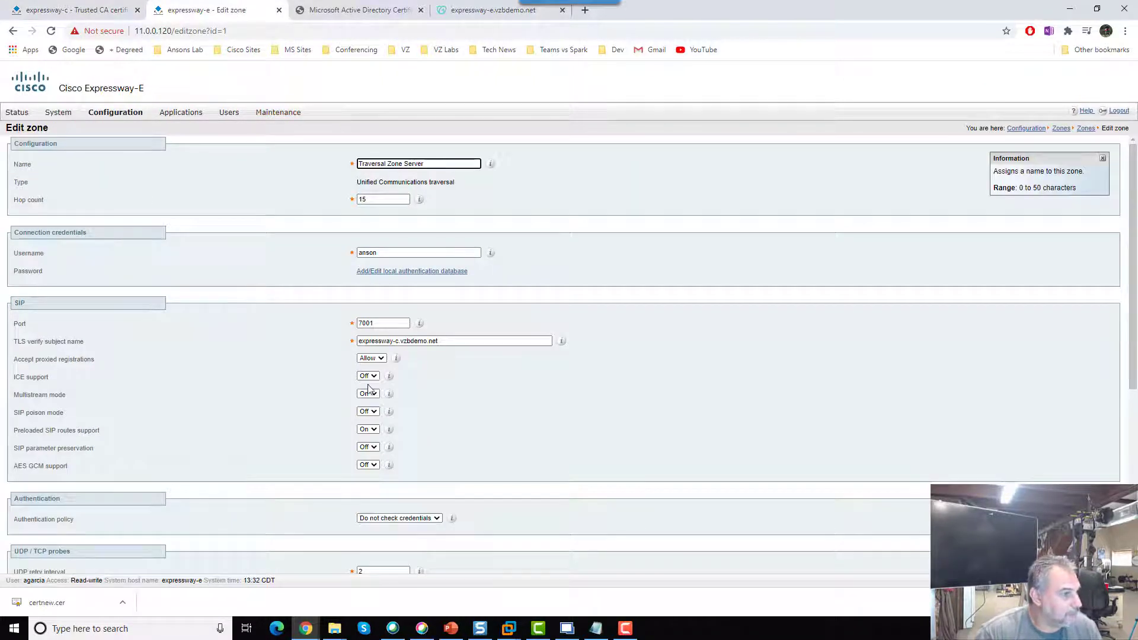
{"action": "mouse_move", "coordinate": [273, 112]}
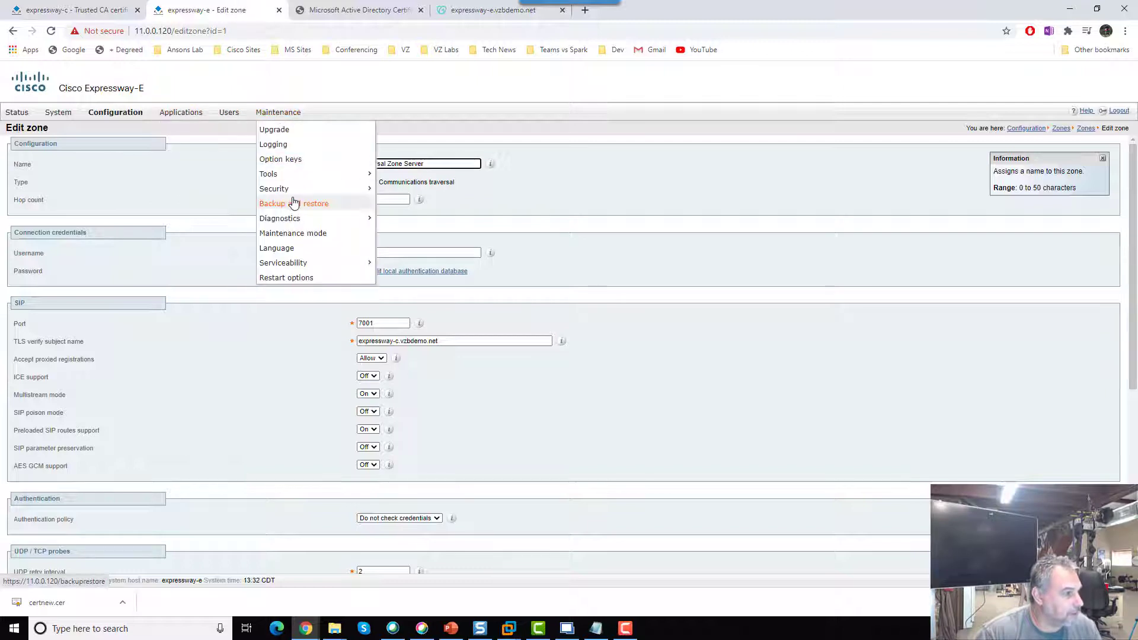
{"action": "mouse_move", "coordinate": [287, 189]}
{"action": "left_click", "coordinate": [403, 189]}
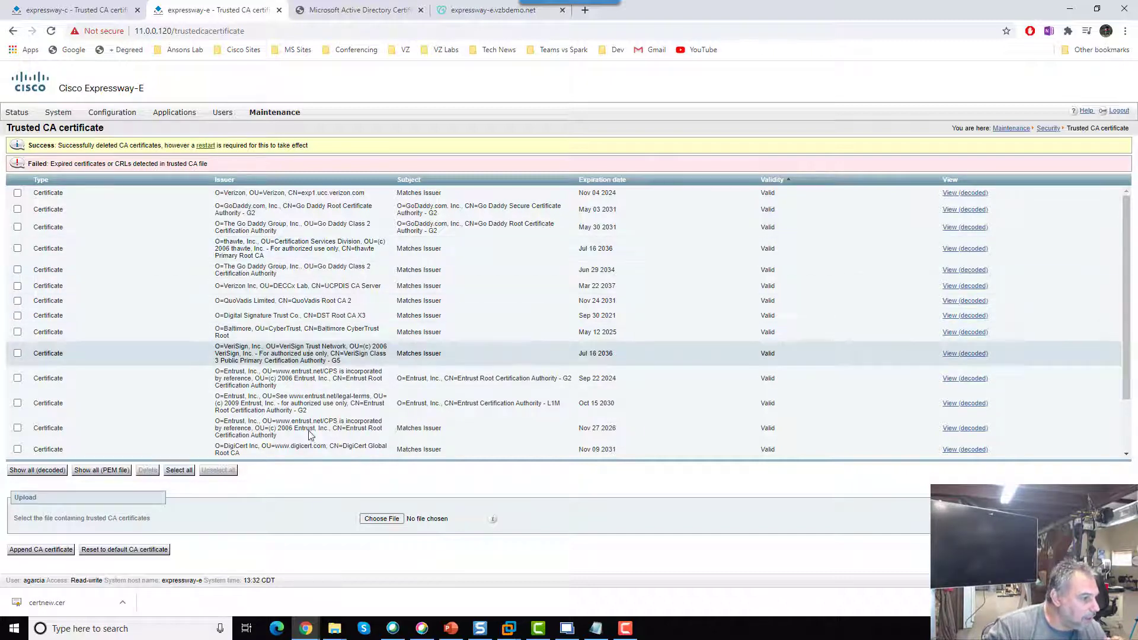
{"action": "left_click", "coordinate": [378, 518]}
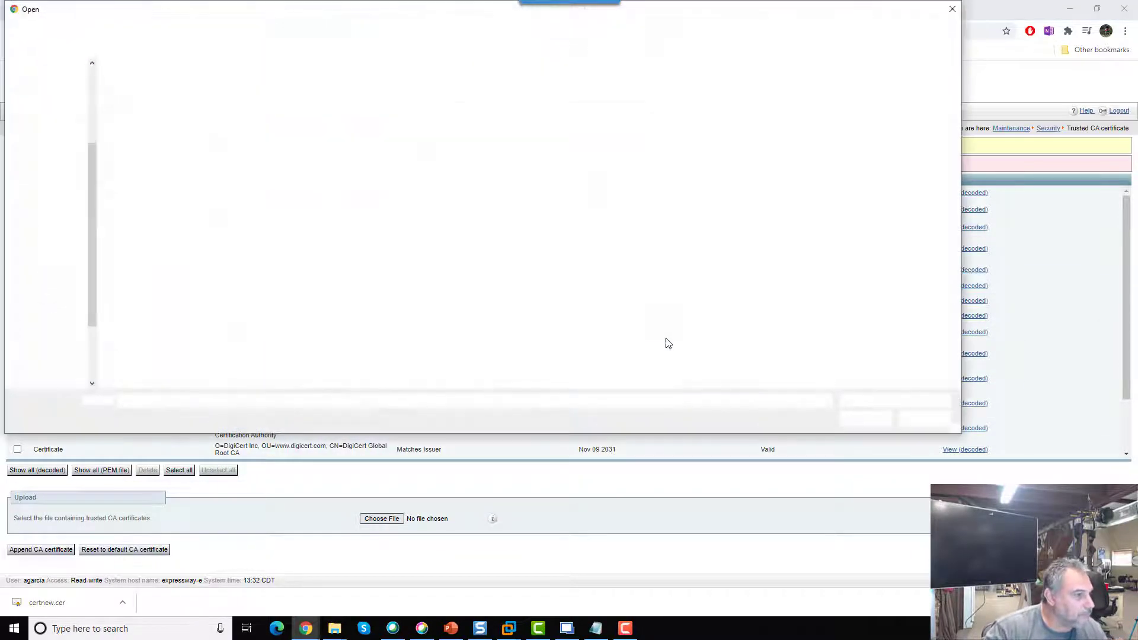
{"action": "left_click", "coordinate": [175, 319]}
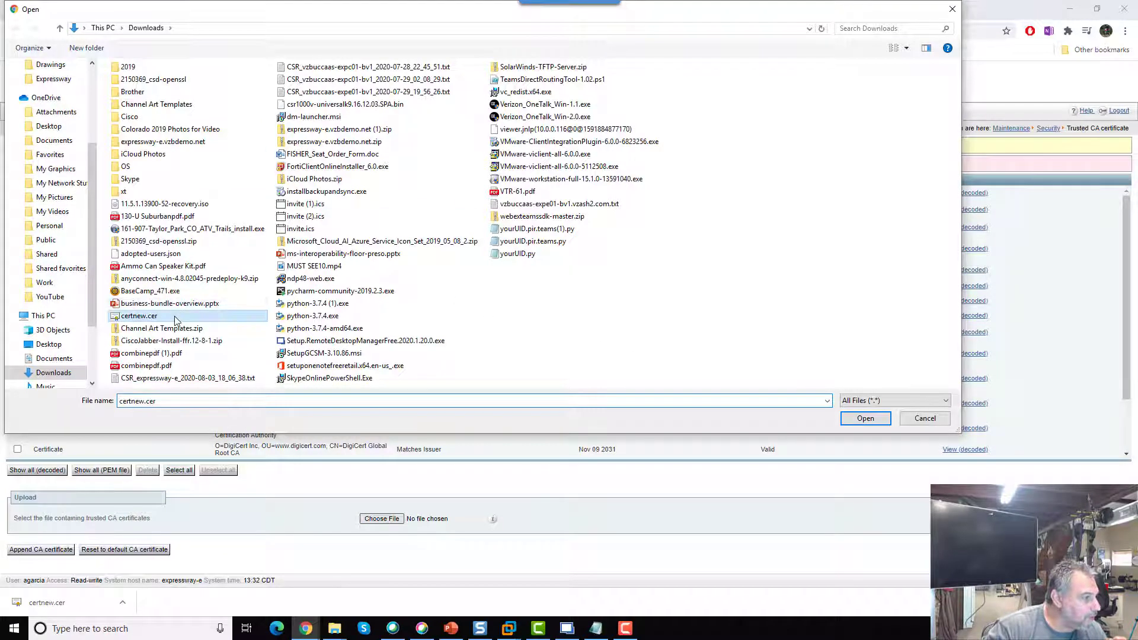
{"action": "left_click", "coordinate": [864, 419]}
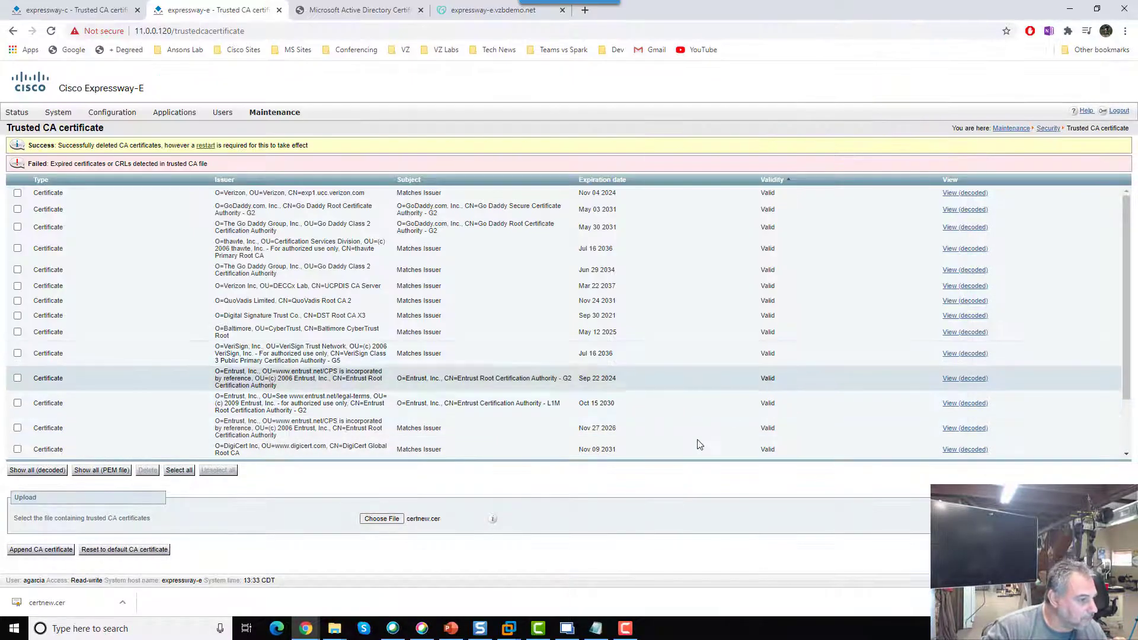
{"action": "left_click", "coordinate": [54, 549]}
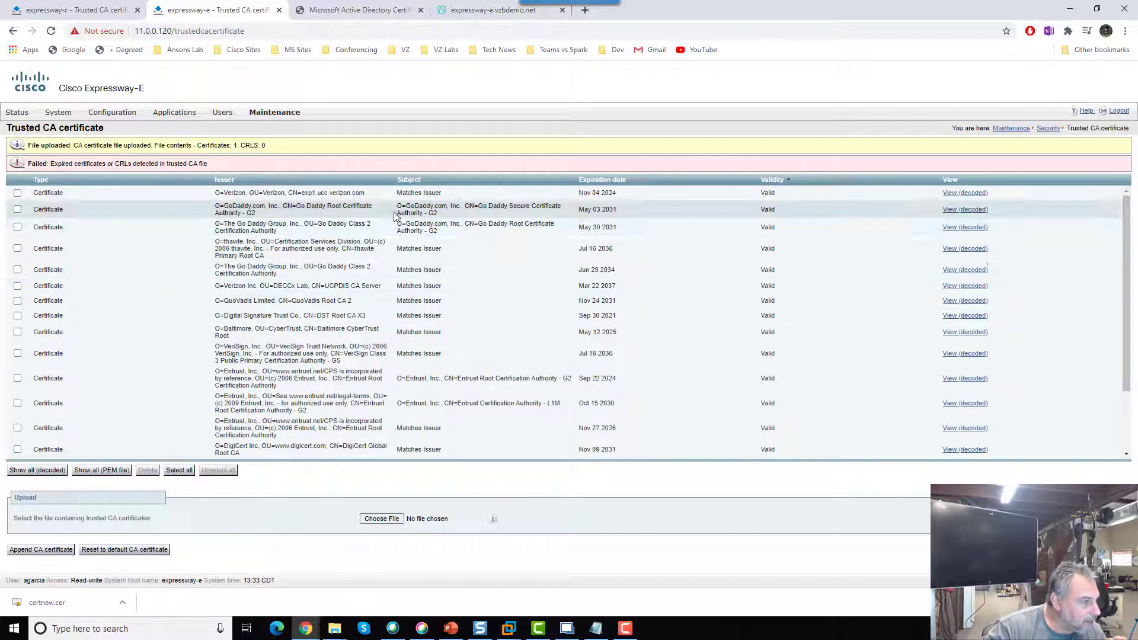
{"action": "scroll", "coordinate": [385, 358], "scroll_direction": "down", "scroll_amount": 3}
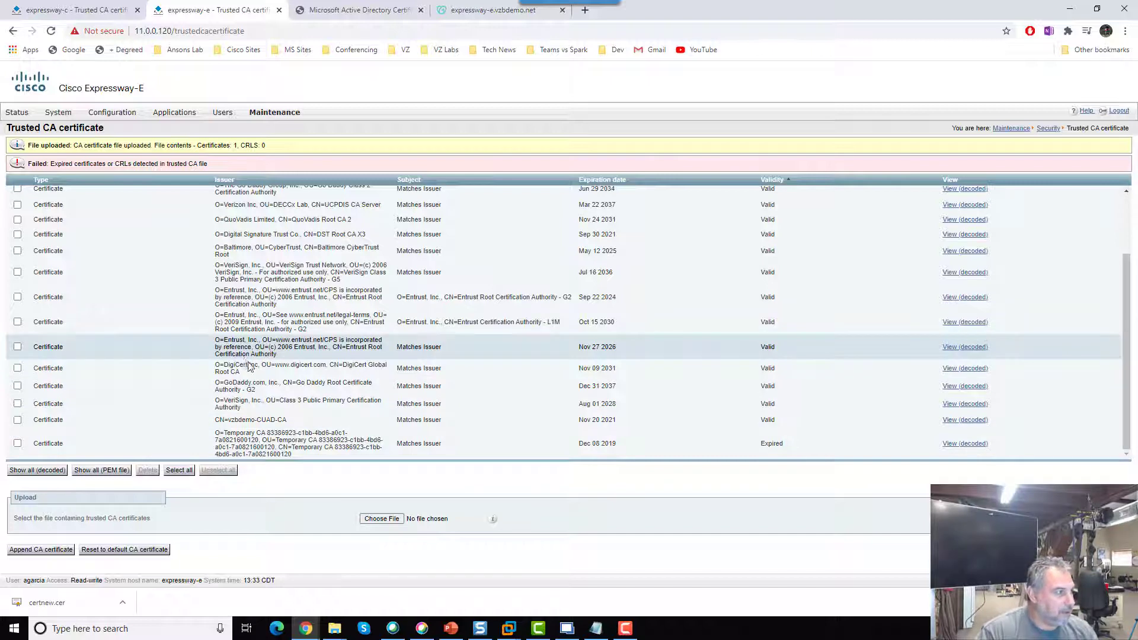
{"action": "left_click", "coordinate": [98, 16]}
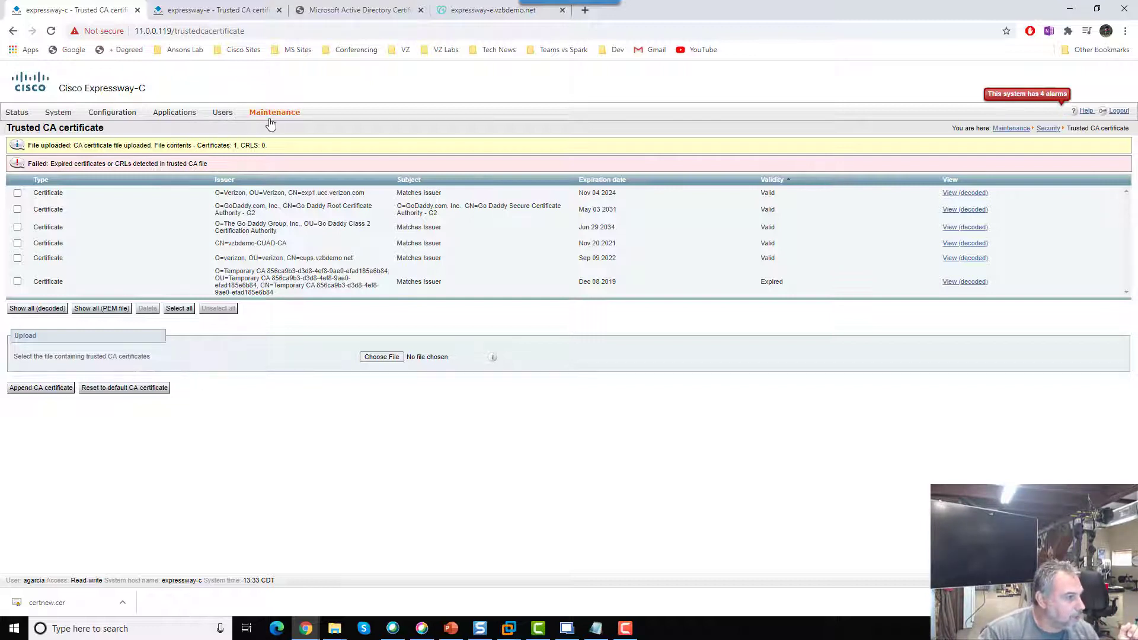
Open Expressway-C's server certificate page and start a new certificate signing request
{"action": "mouse_move", "coordinate": [270, 117]}
{"action": "mouse_move", "coordinate": [299, 187]}
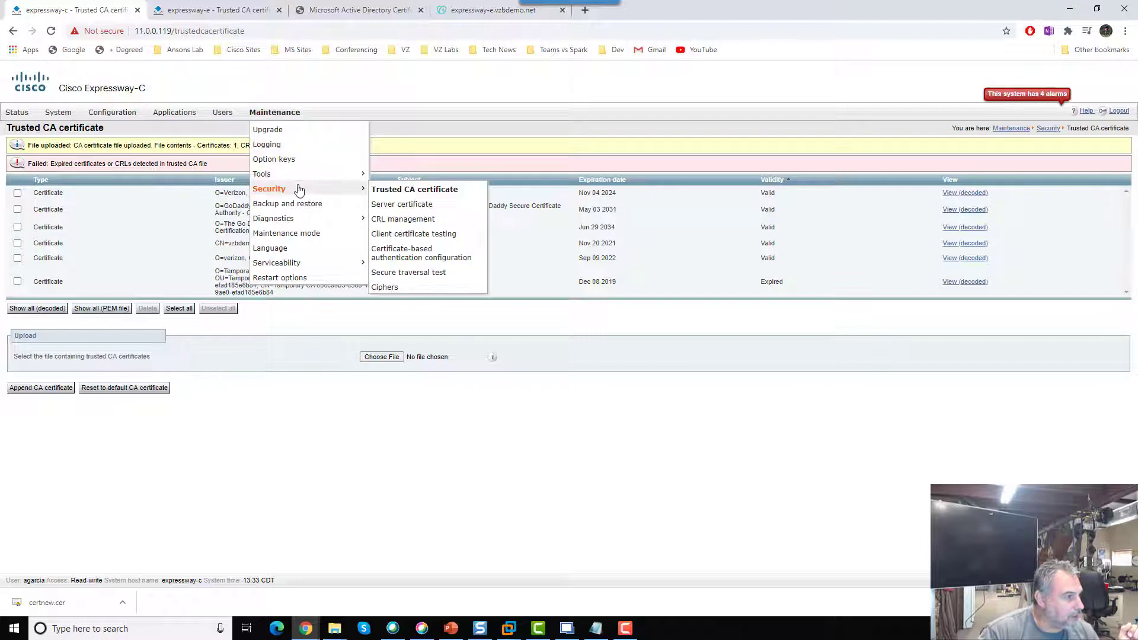
{"action": "left_click", "coordinate": [420, 206]}
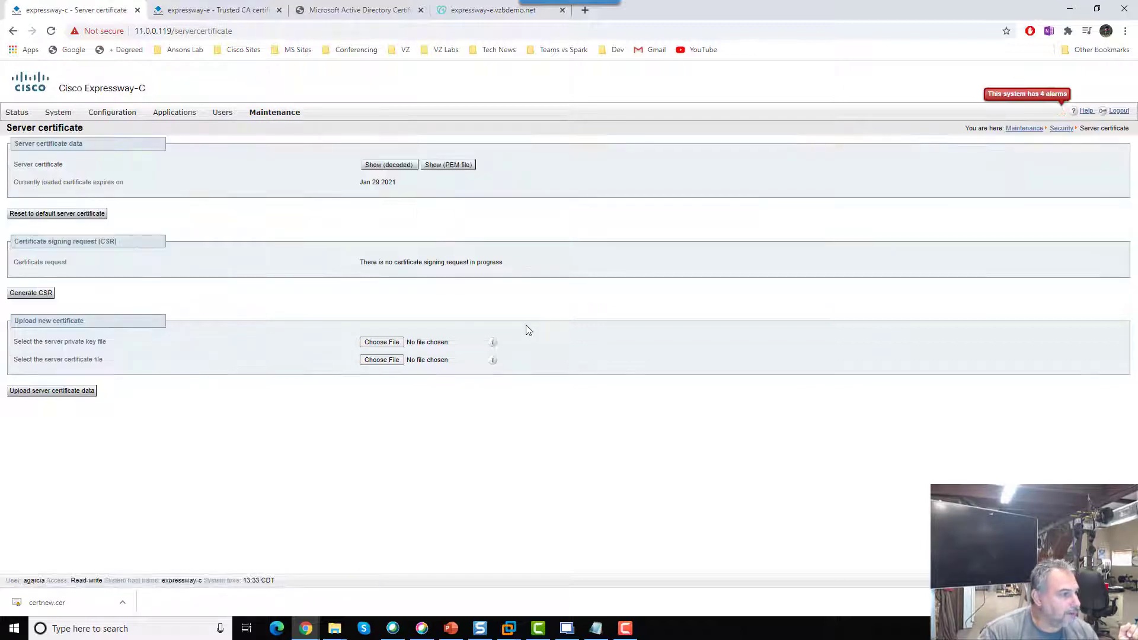
{"action": "left_click", "coordinate": [52, 300]}
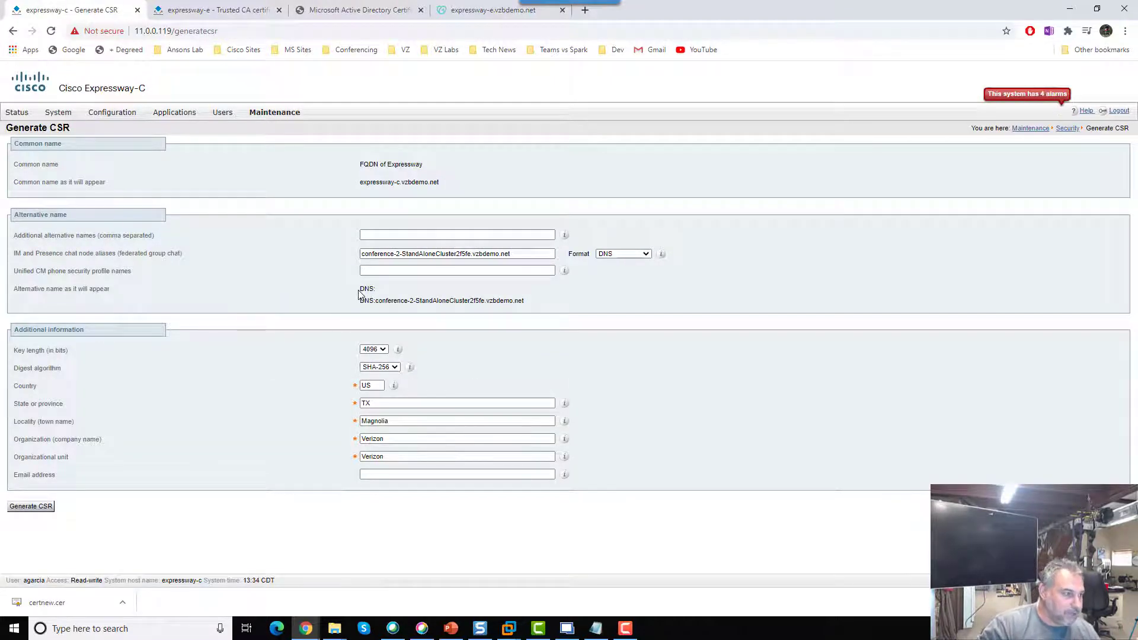
Review the alternative names, set key length to 2048 and generate the CSR
{"action": "left_click", "coordinate": [411, 236]}
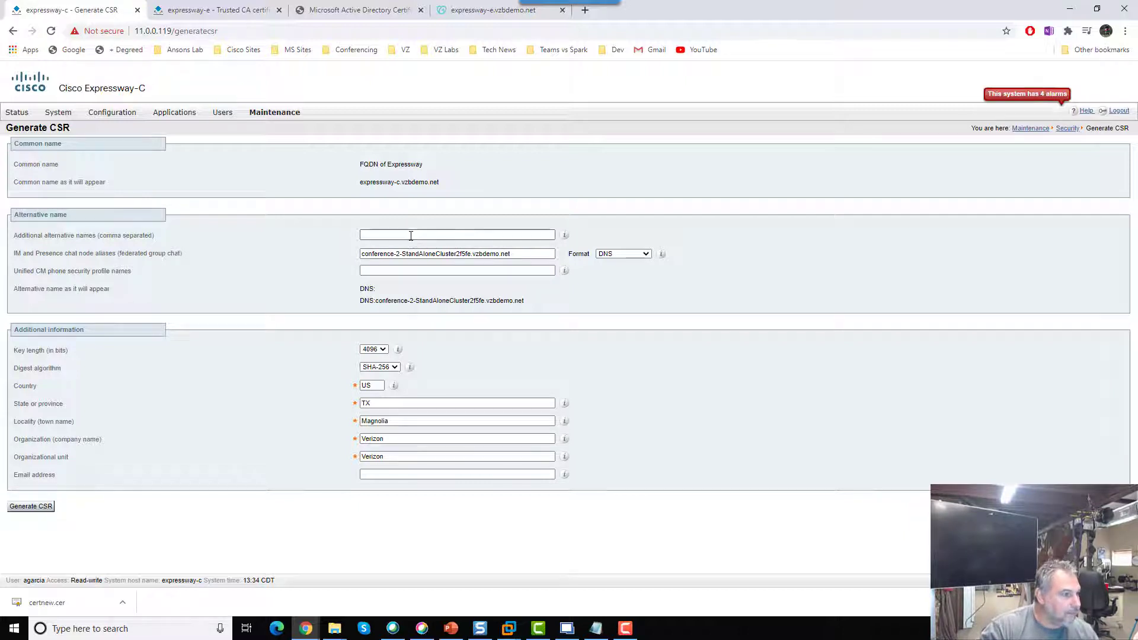
{"action": "key", "text": "alt+Tab"}
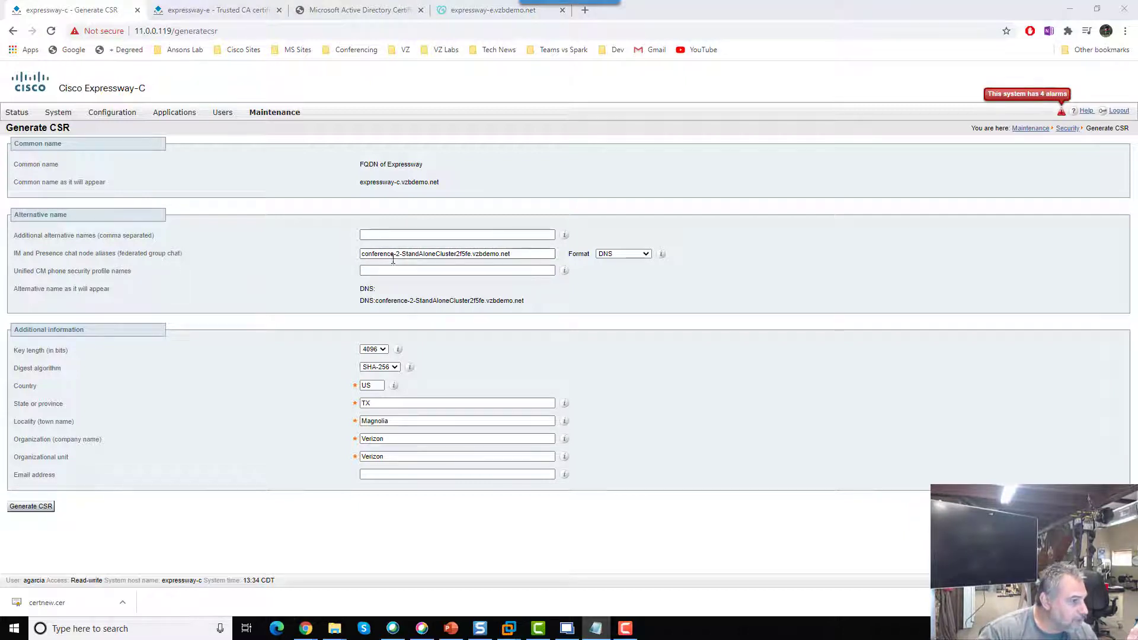
{"action": "left_click_drag", "start_coordinate": [515, 255], "coordinate": [381, 249]}
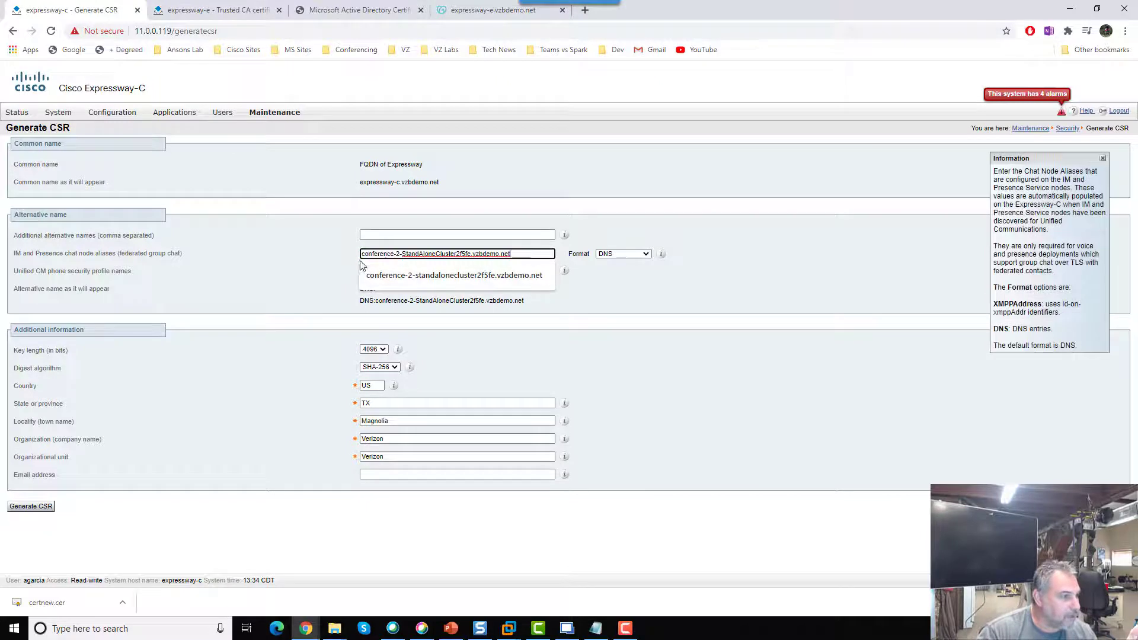
{"action": "left_click", "coordinate": [332, 261]}
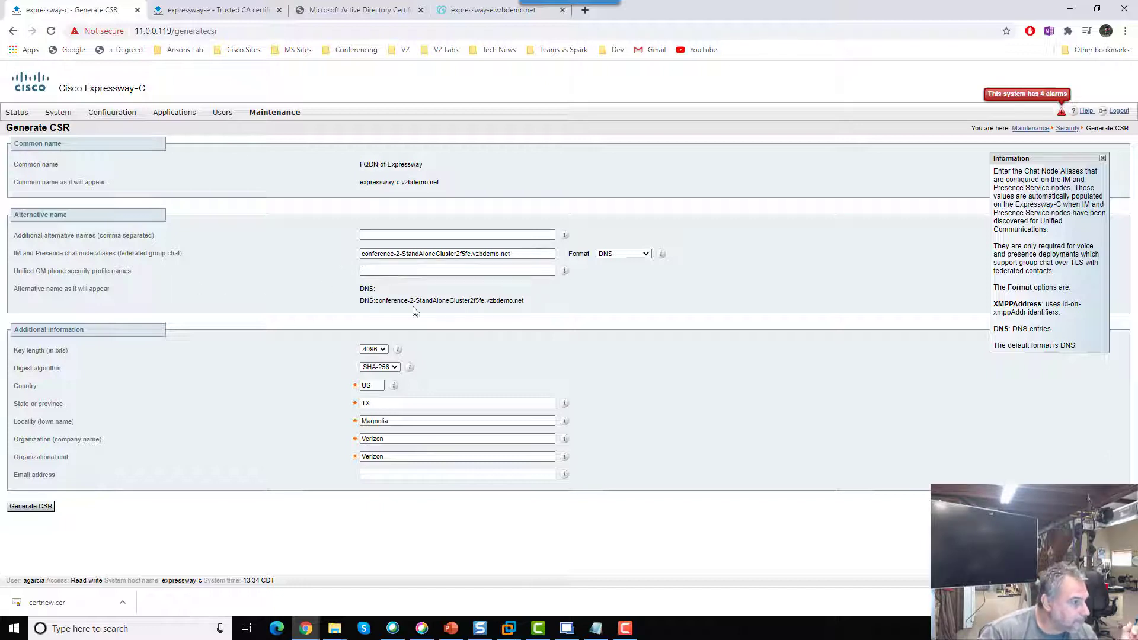
{"action": "left_click", "coordinate": [382, 349]}
{"action": "left_click", "coordinate": [371, 358]}
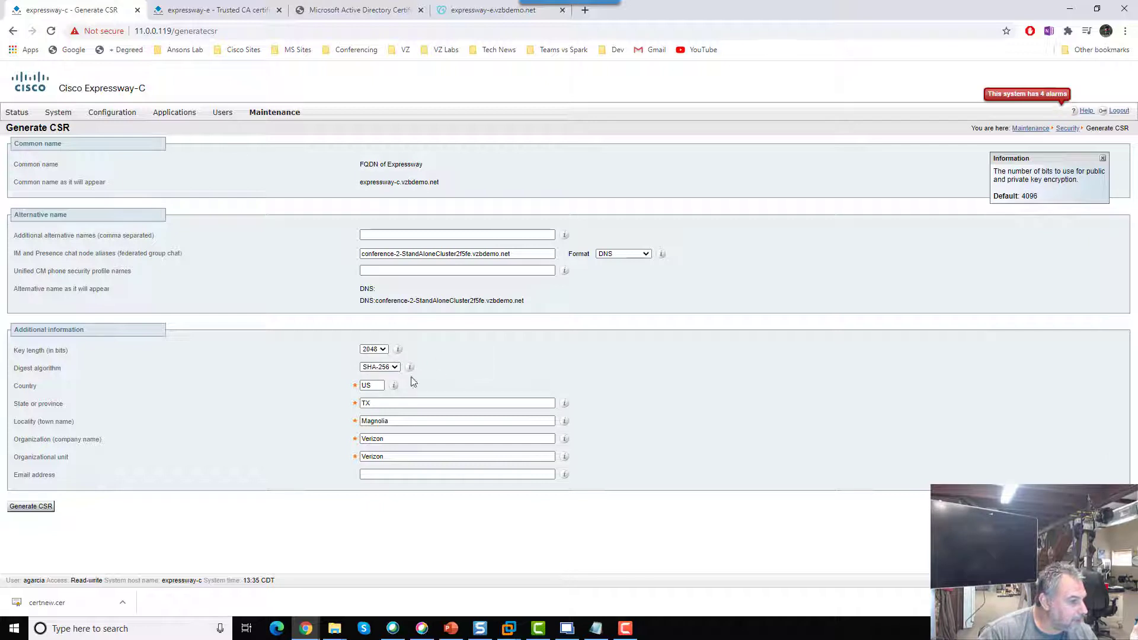
{"action": "left_click", "coordinate": [419, 235]}
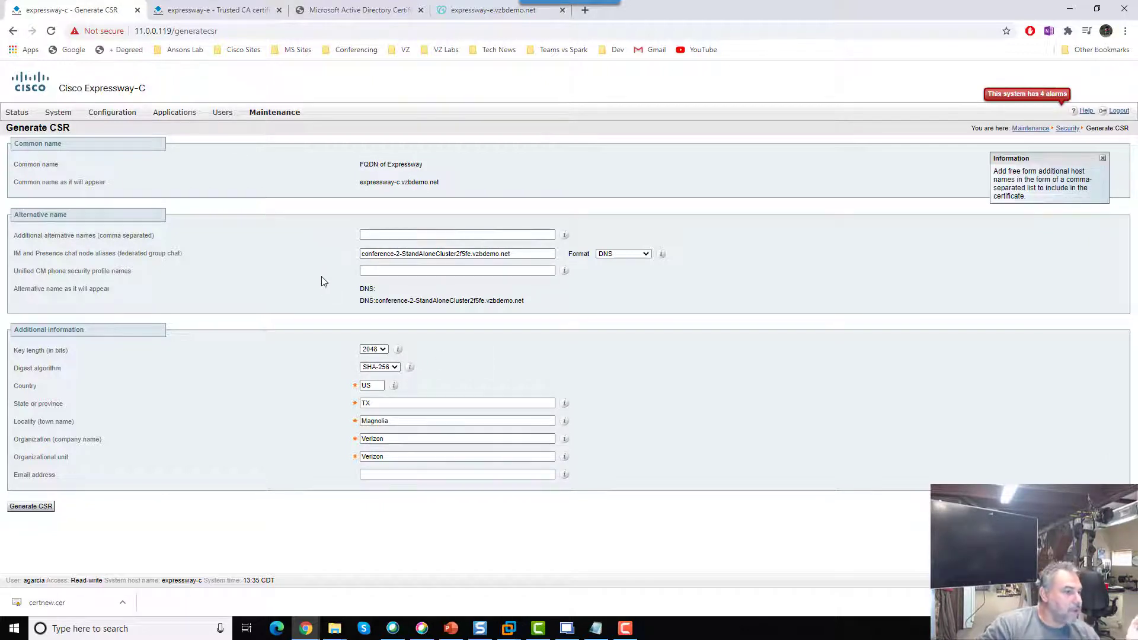
{"action": "left_click", "coordinate": [31, 507]}
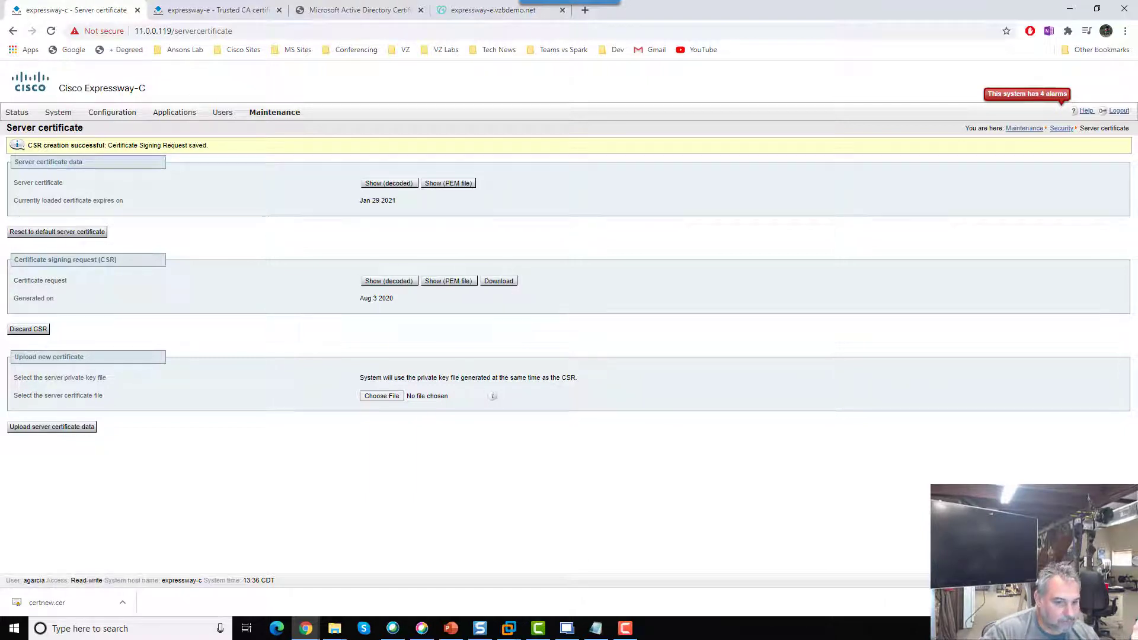
Download the generated CSR file and open it in Notepad
{"action": "left_click", "coordinate": [1126, 602]}
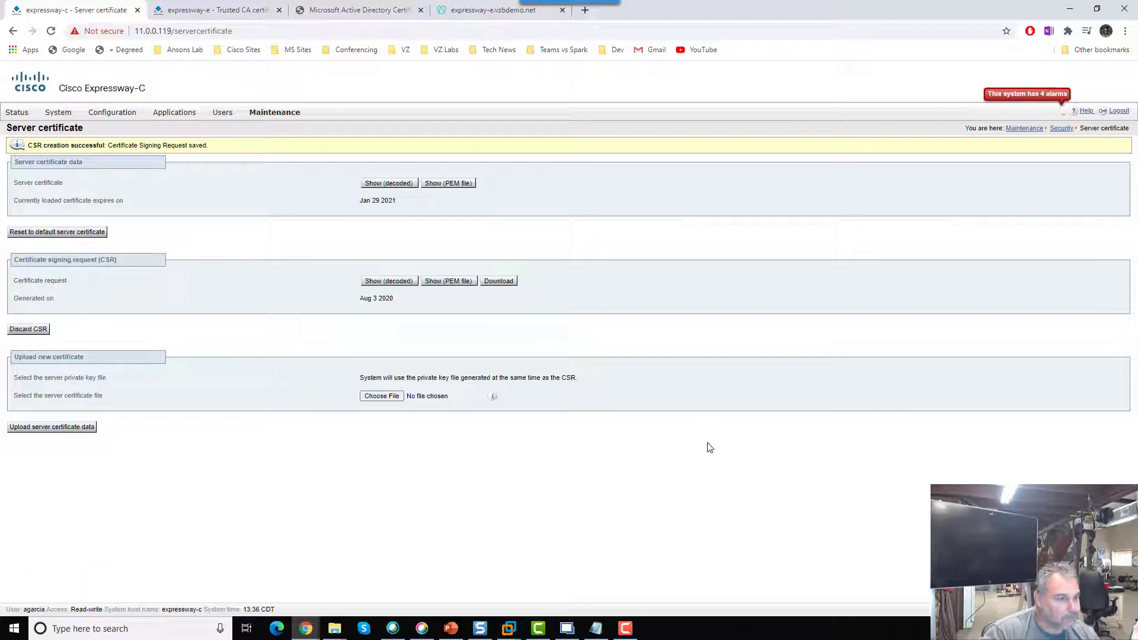
{"action": "left_click", "coordinate": [499, 285]}
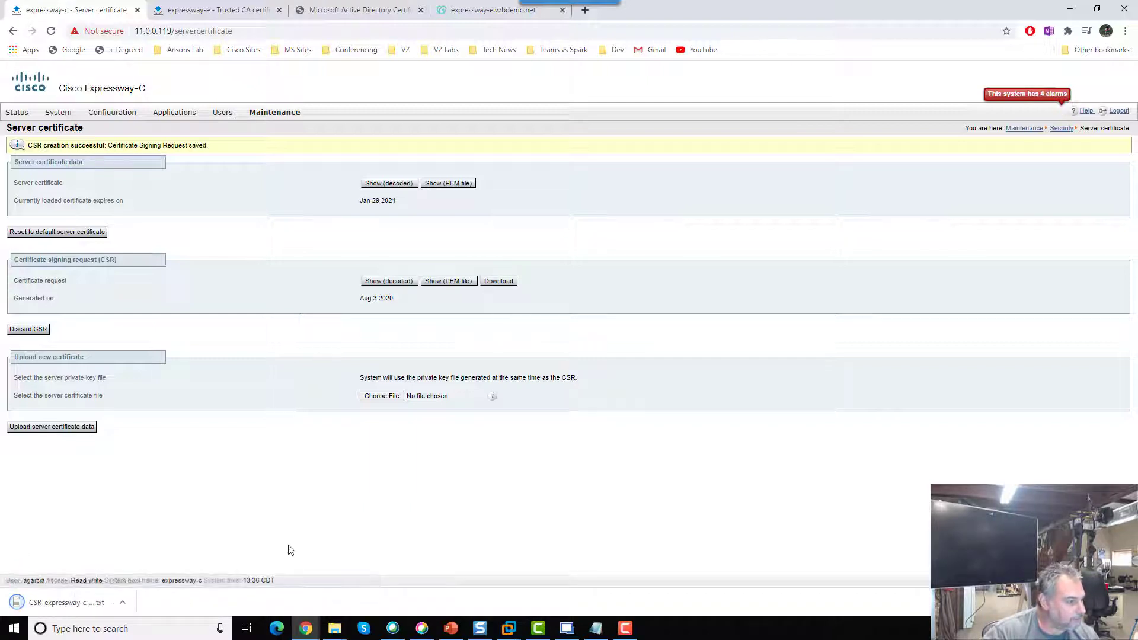
{"action": "left_click", "coordinate": [122, 607]}
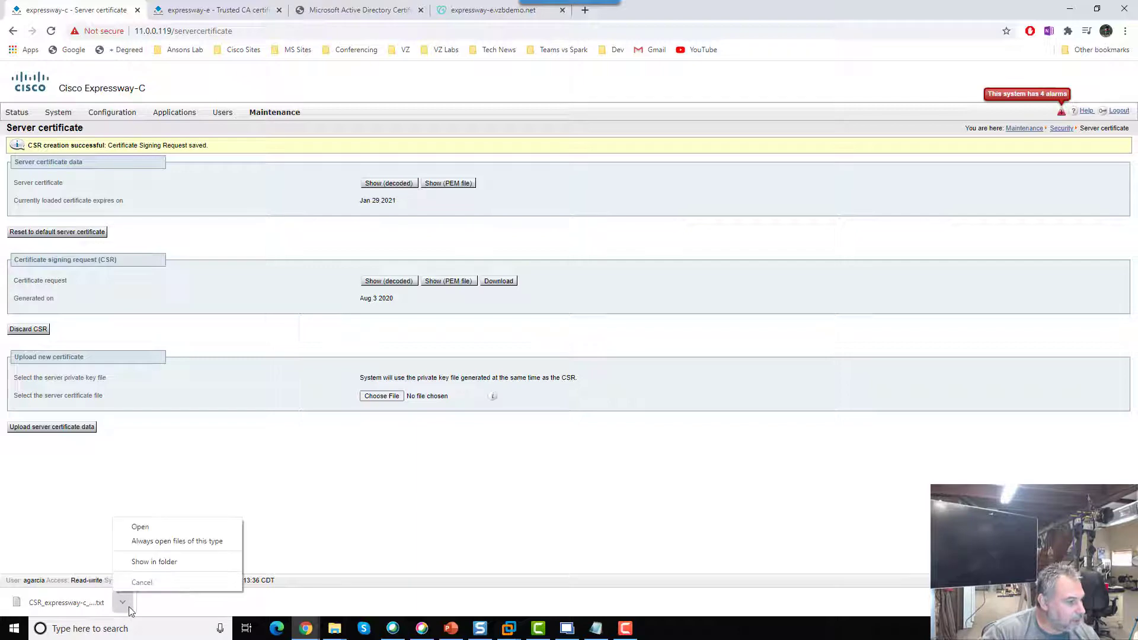
{"action": "left_click", "coordinate": [145, 539]}
{"action": "left_click_drag", "start_coordinate": [1137, 161], "coordinate": [621, 163]}
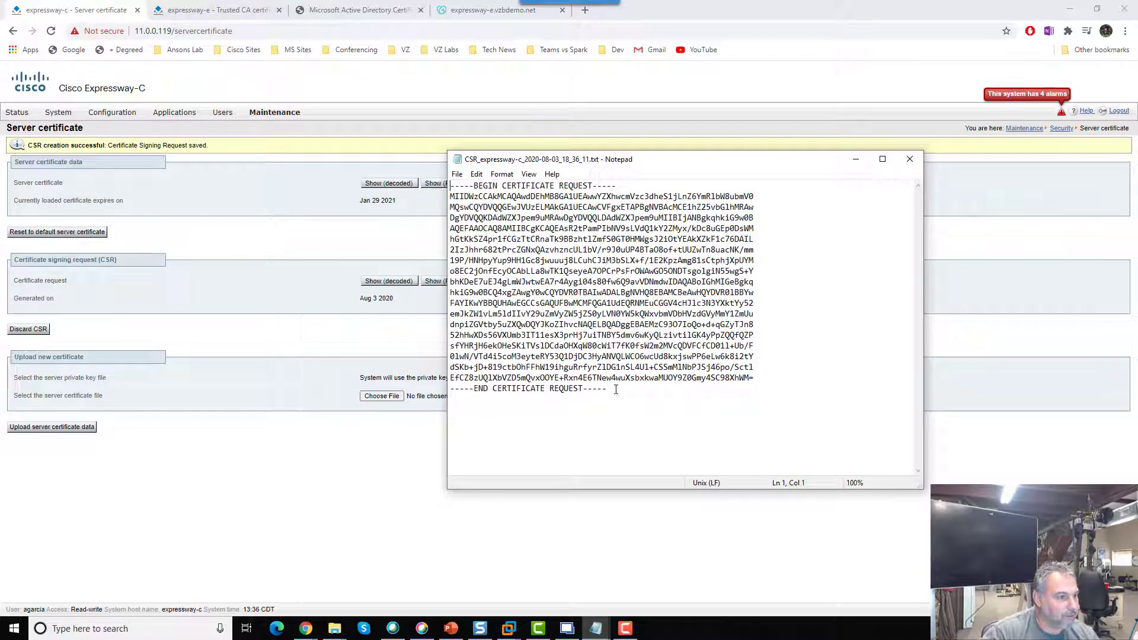
Copy the entire CSR text and minimize Notepad
{"action": "left_click_drag", "start_coordinate": [616, 389], "coordinate": [448, 185]}
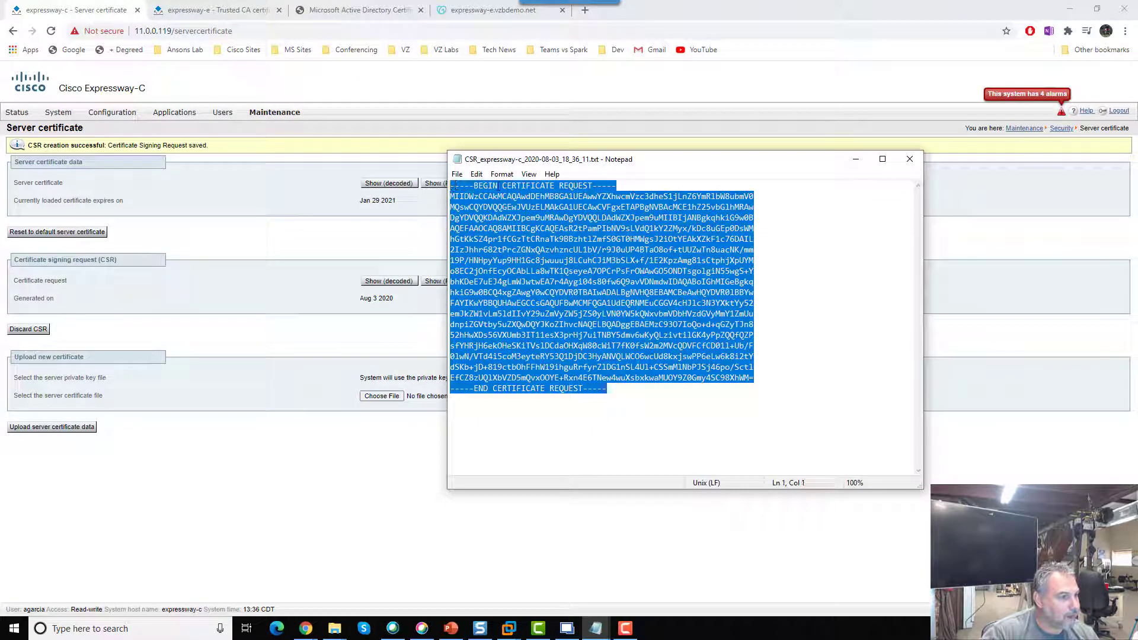
{"action": "left_click", "coordinate": [476, 173]}
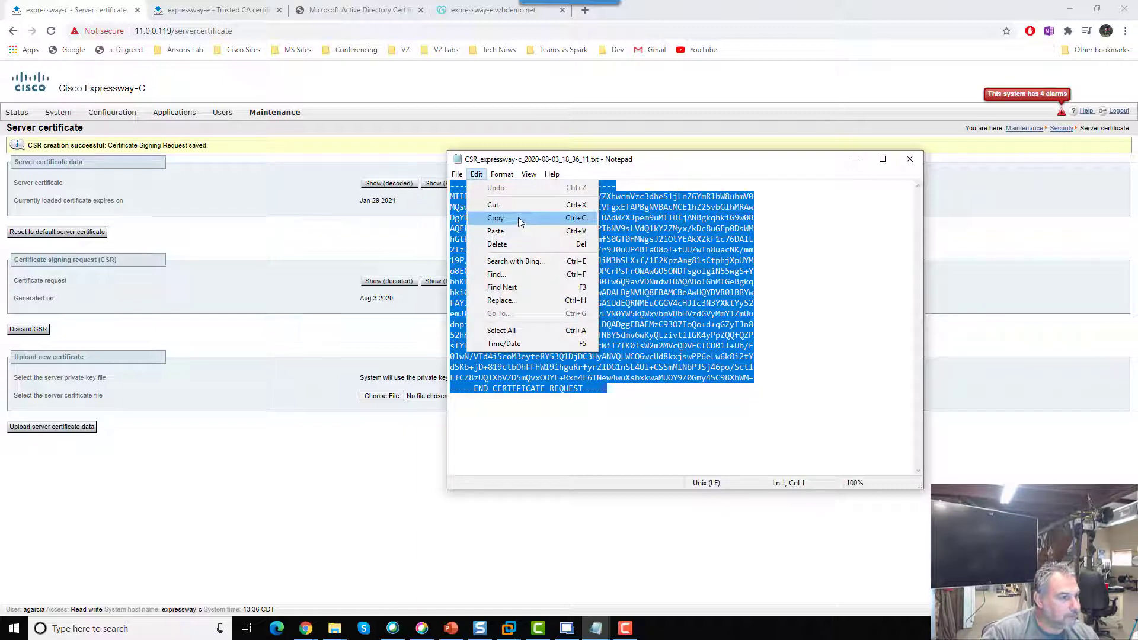
{"action": "left_click", "coordinate": [518, 217]}
{"action": "left_click", "coordinate": [569, 428]}
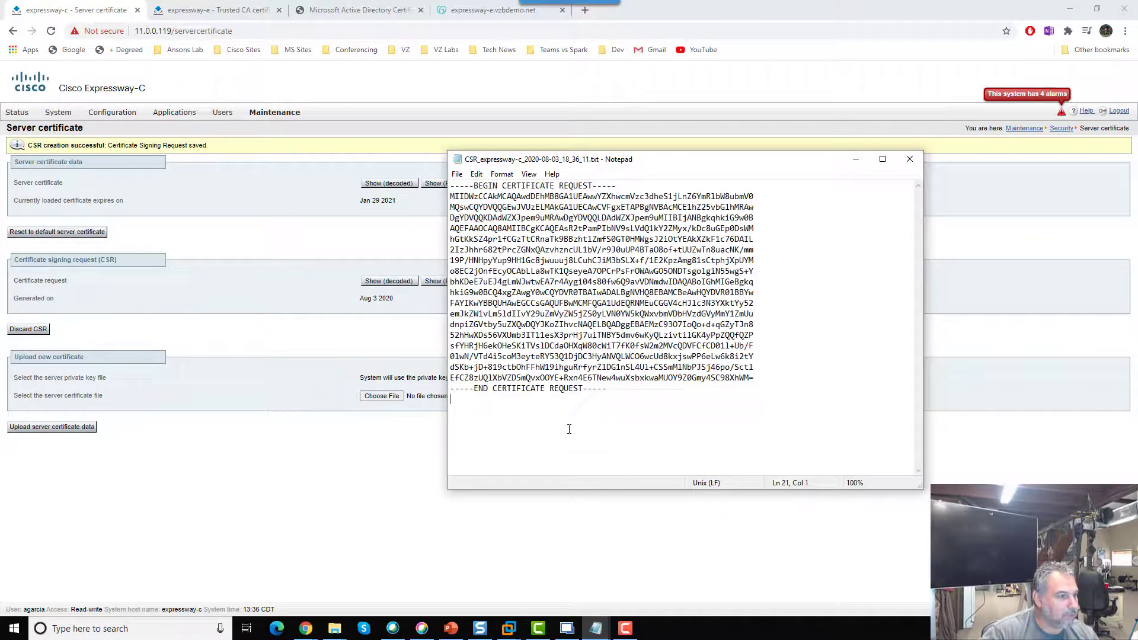
{"action": "left_click", "coordinate": [855, 159]}
{"action": "left_click", "coordinate": [351, 10]}
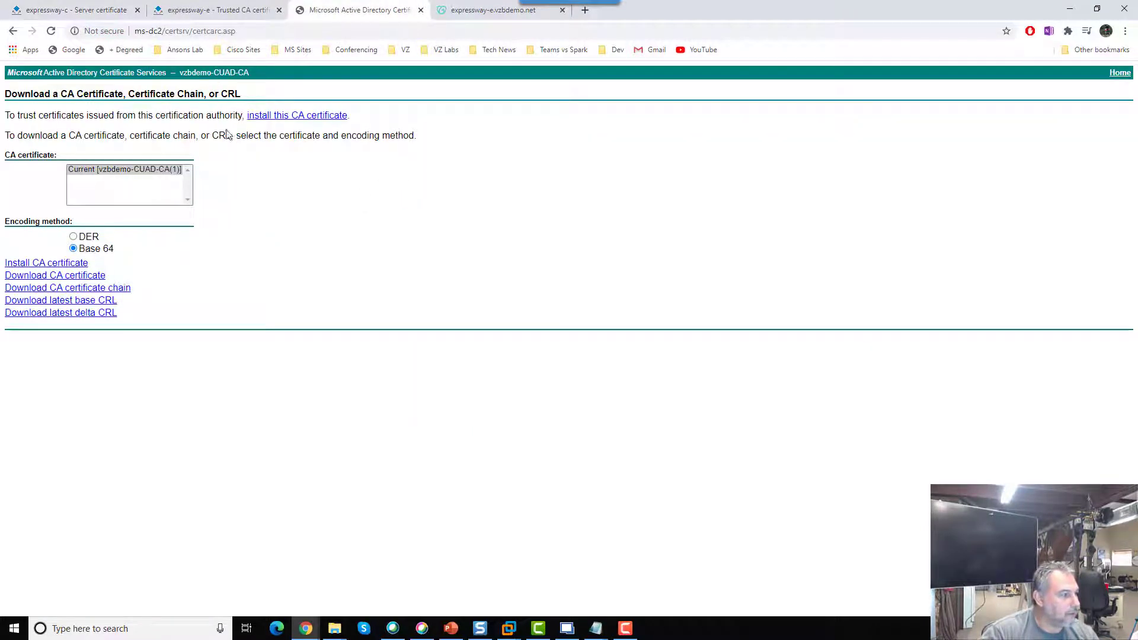
Start an advanced certificate request and paste the CSR into the Saved Request box
{"action": "left_click", "coordinate": [1120, 72]}
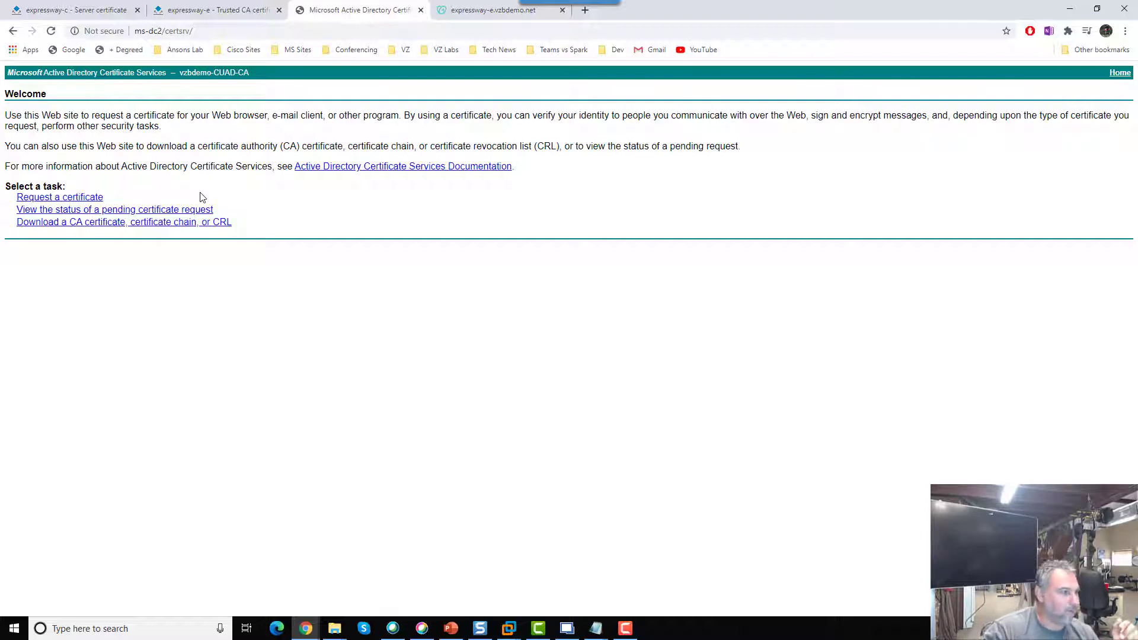
{"action": "left_click", "coordinate": [87, 198]}
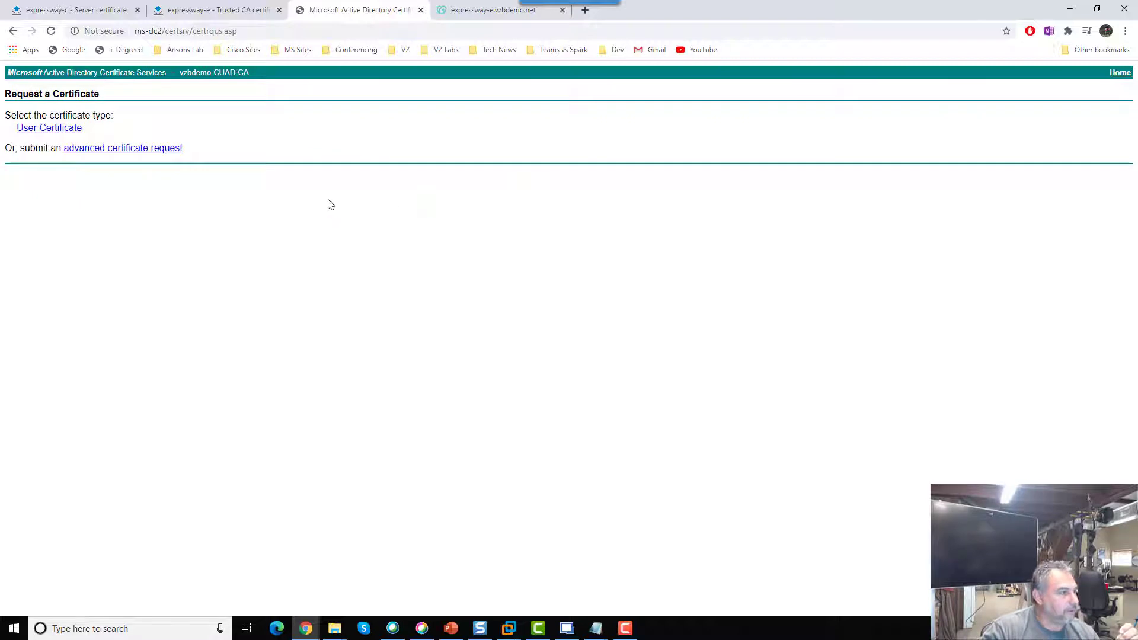
{"action": "left_click", "coordinate": [136, 154]}
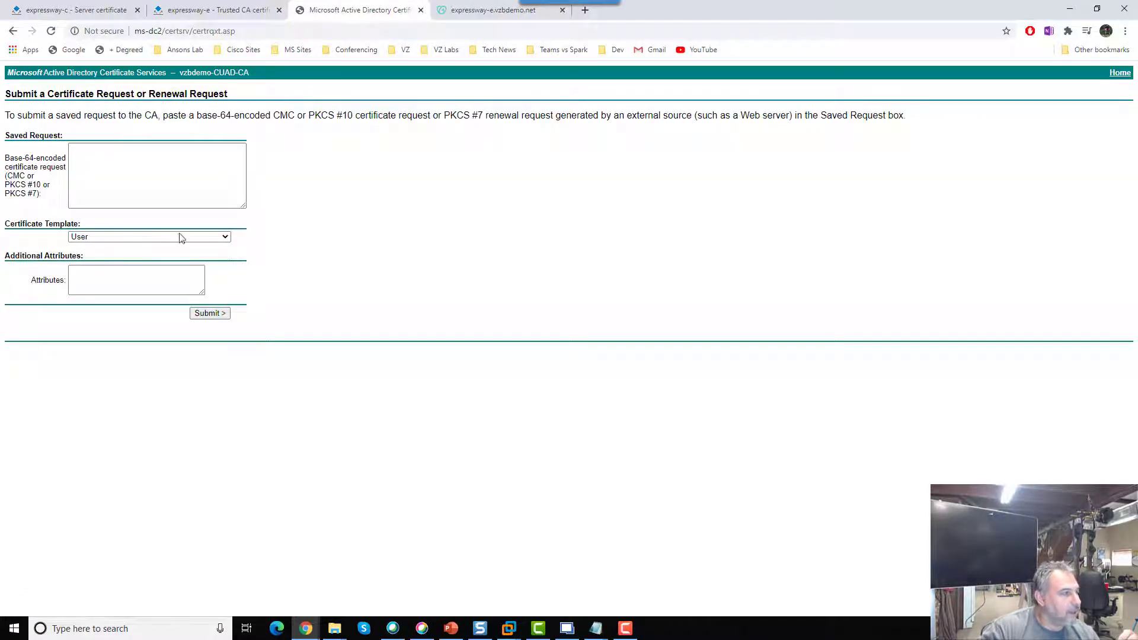
{"action": "left_click", "coordinate": [98, 163]}
{"action": "right_click", "coordinate": [98, 163]}
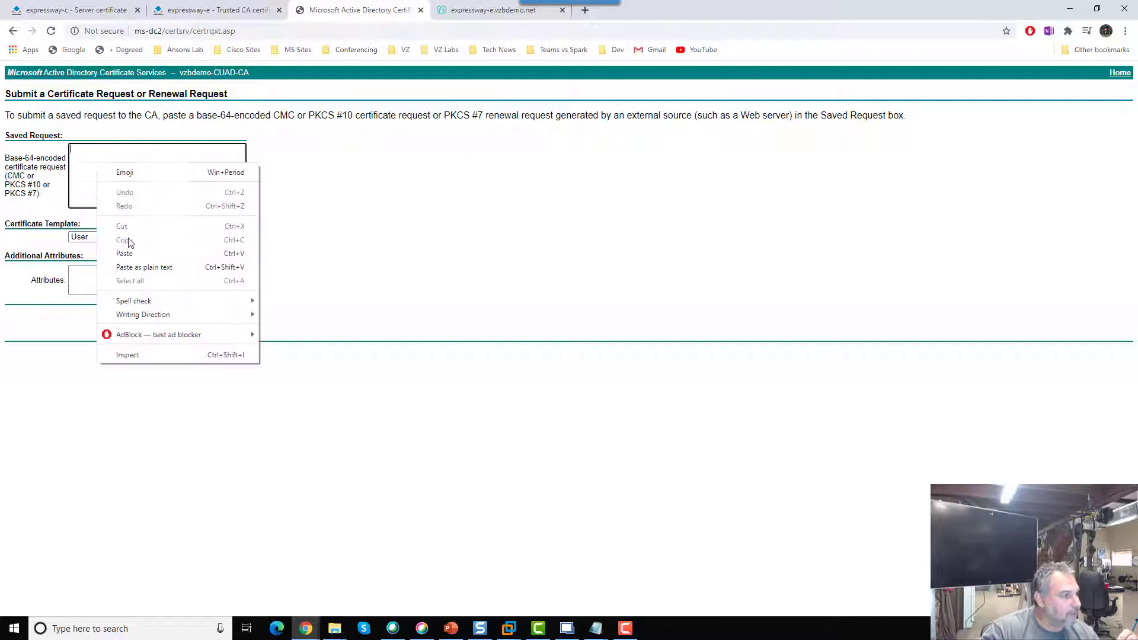
{"action": "left_click", "coordinate": [124, 254]}
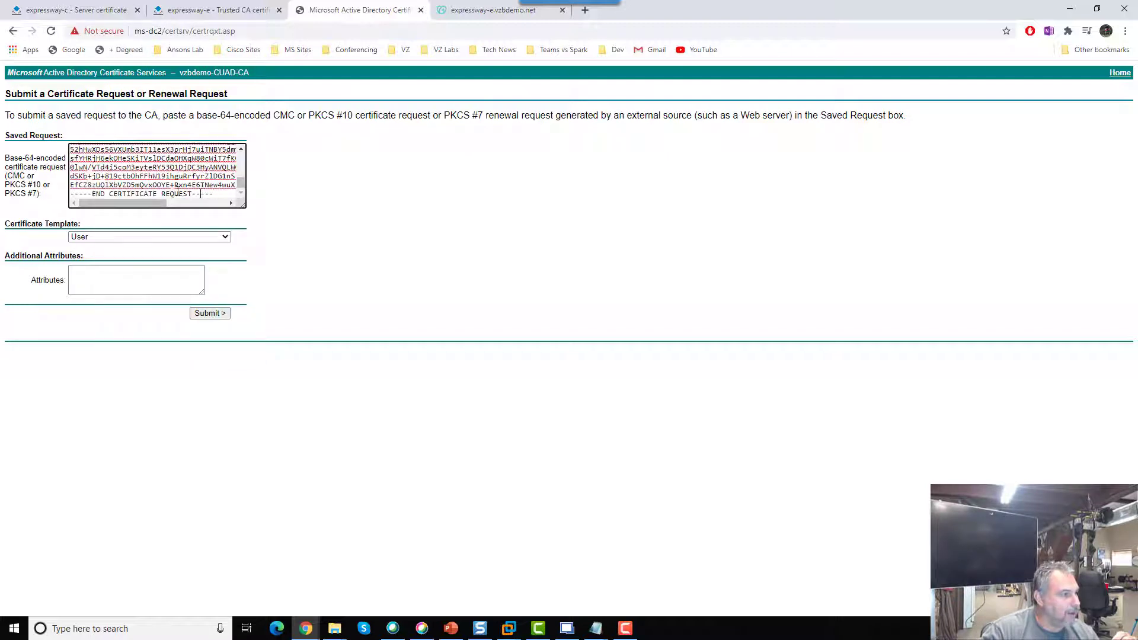
Choose the custom Web Server plus client template and submit the request
{"action": "left_click_drag", "start_coordinate": [208, 195], "coordinate": [97, 147]}
{"action": "left_click", "coordinate": [162, 172]}
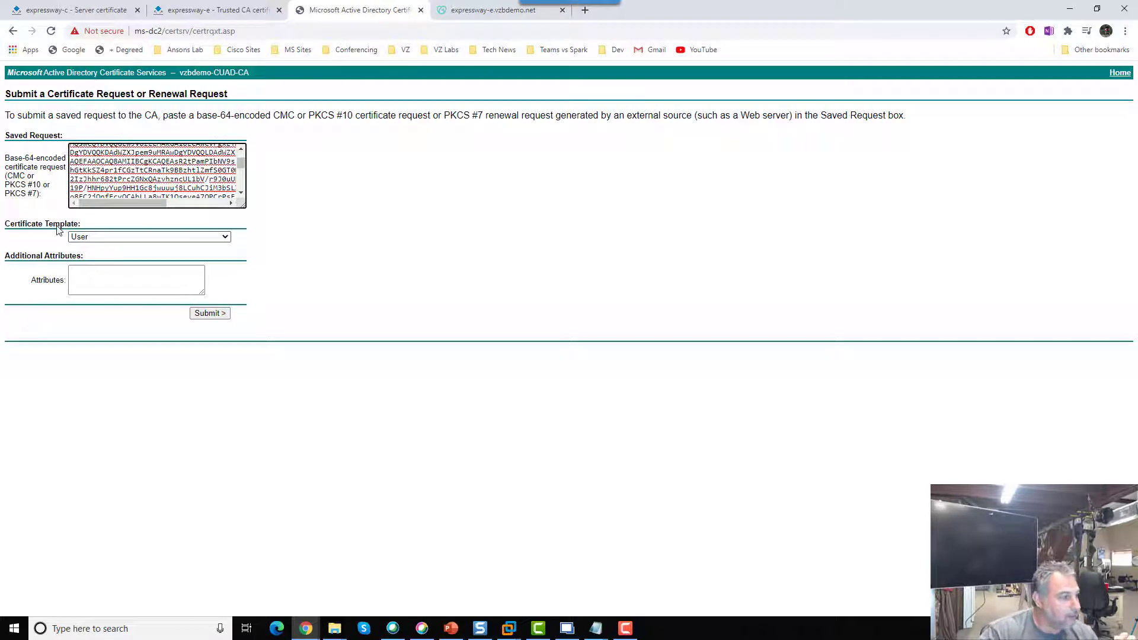
{"action": "left_click", "coordinate": [226, 239]}
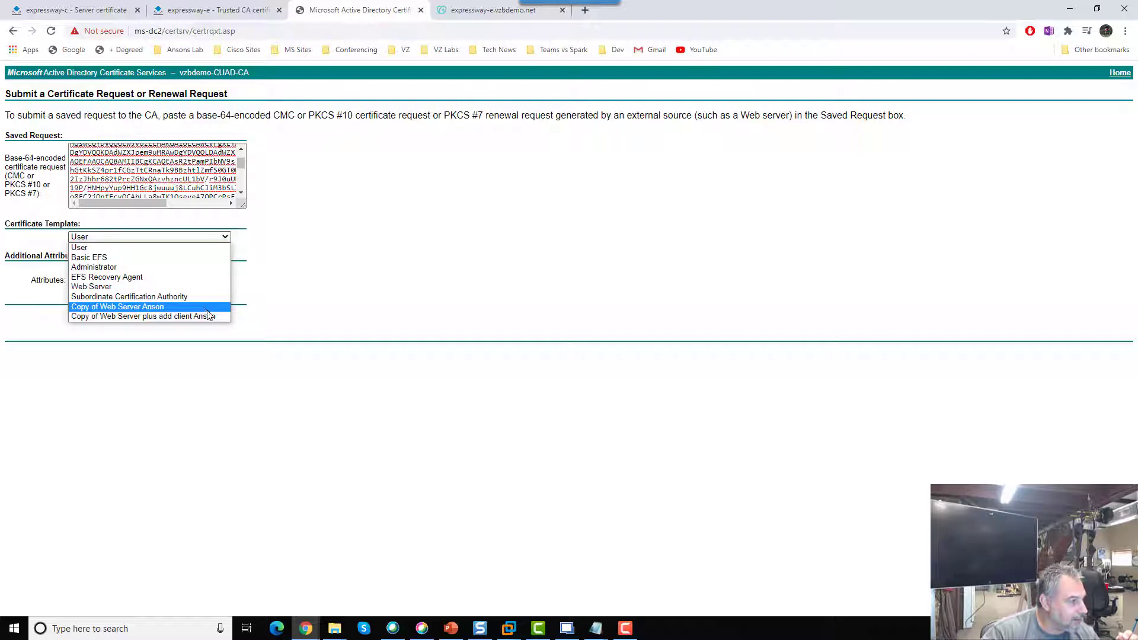
{"action": "left_click", "coordinate": [188, 315]}
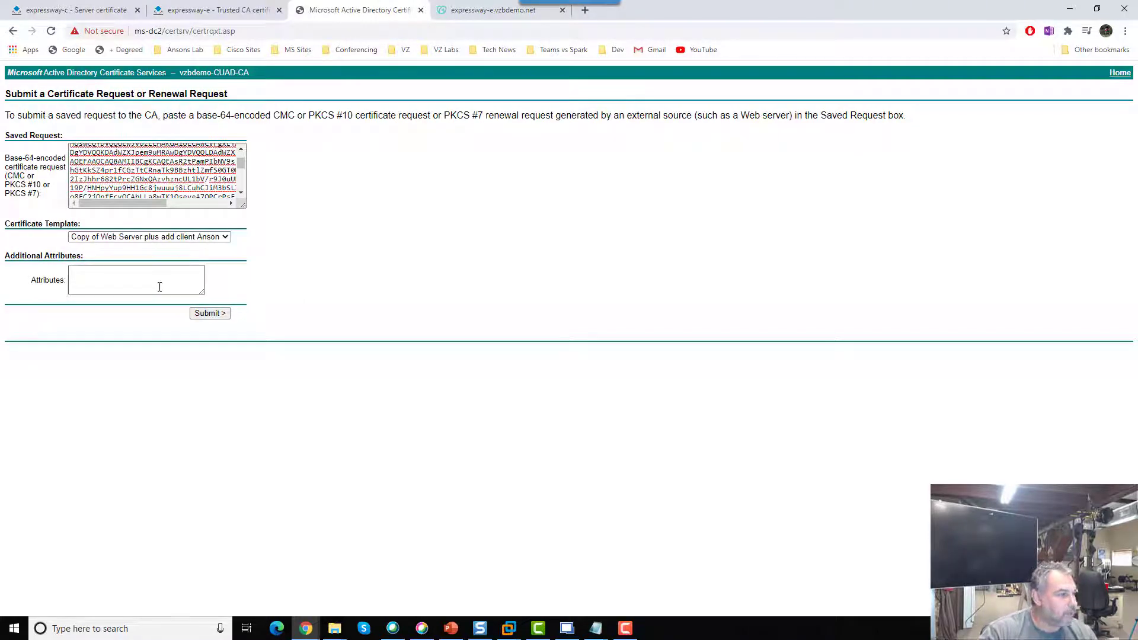
{"action": "left_click", "coordinate": [220, 315]}
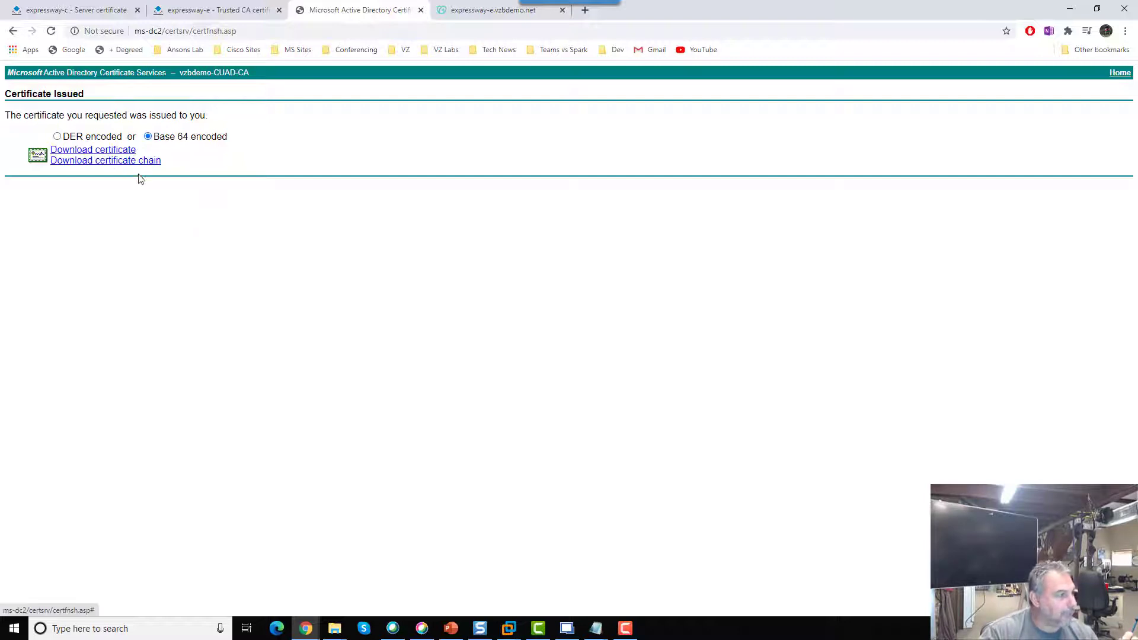
Download the issued Base 64 certificate as certnew (1).cer and return to the Expressway-C tab
{"action": "left_click", "coordinate": [116, 155]}
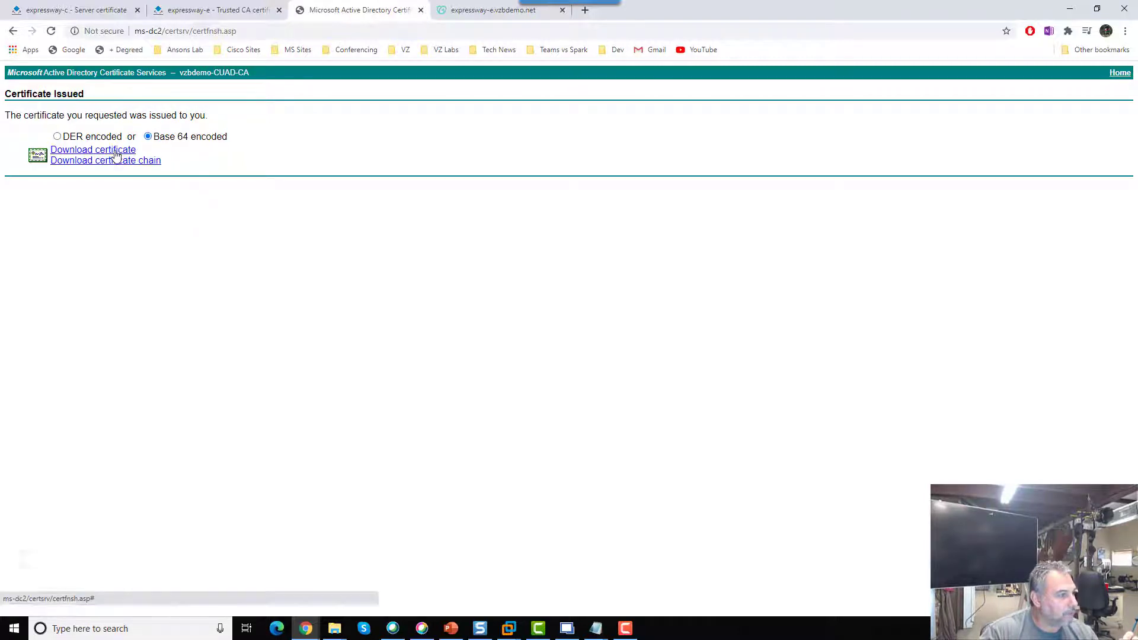
{"action": "left_click", "coordinate": [200, 602]}
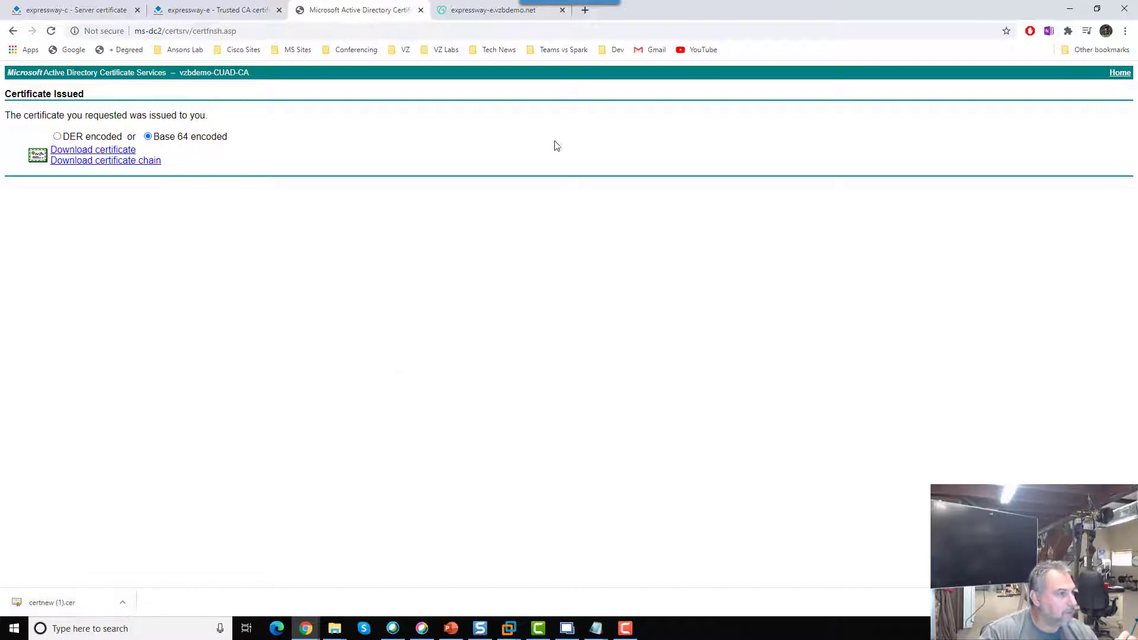
{"action": "left_click", "coordinate": [98, 10]}
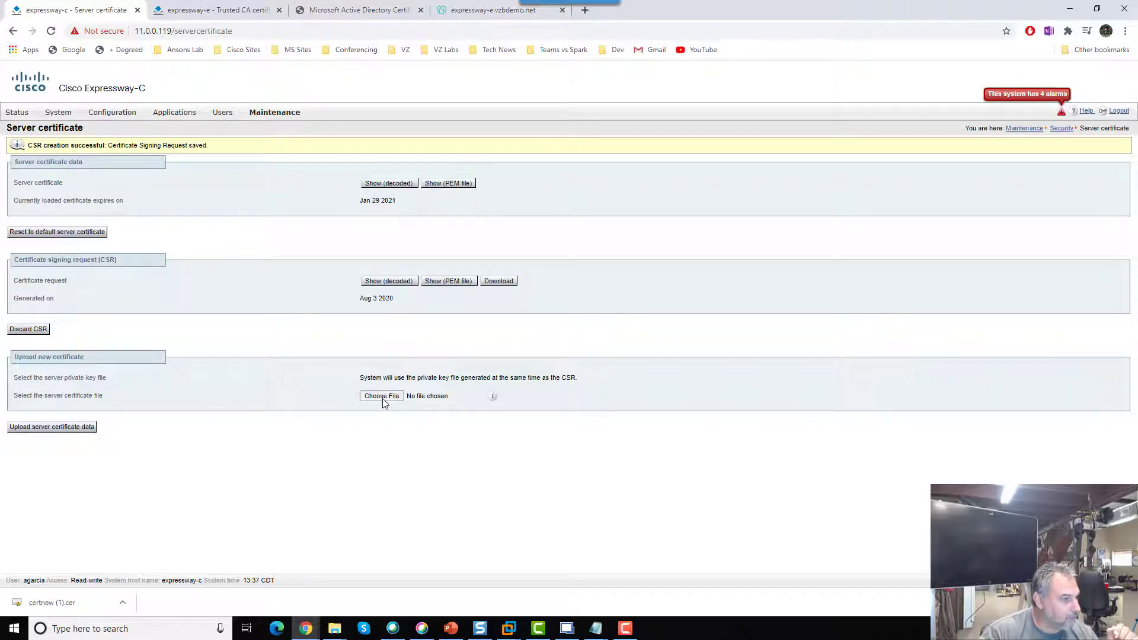
Upload certnew (1).cer as Expressway-C's server certificate, proceeding past Chrome's privacy warning
{"action": "left_click", "coordinate": [379, 397]}
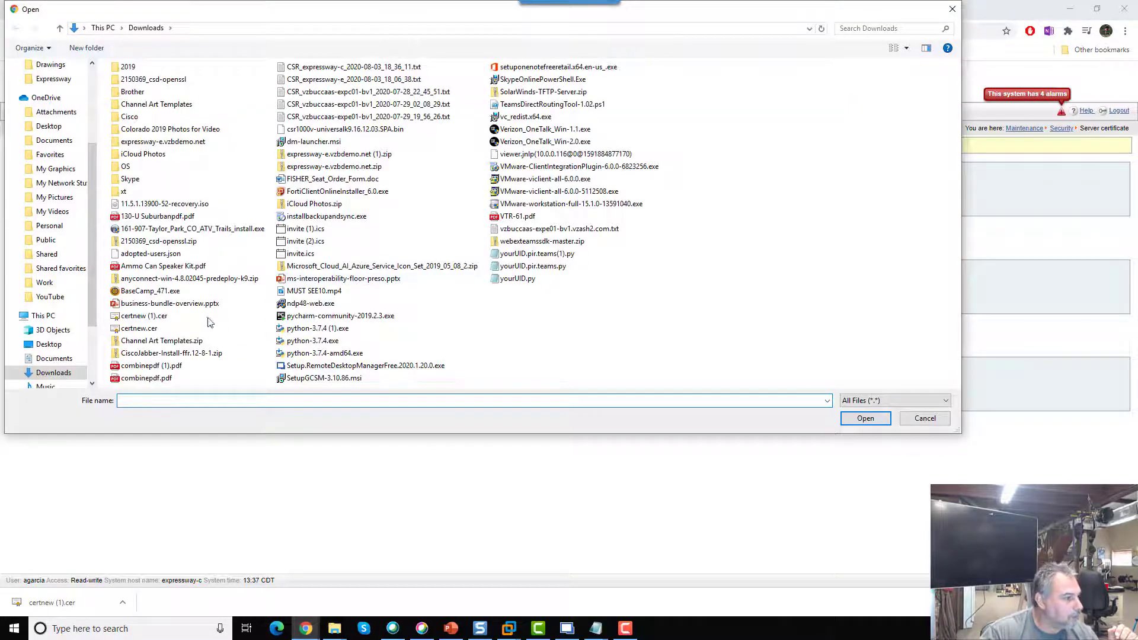
{"action": "left_click", "coordinate": [190, 316]}
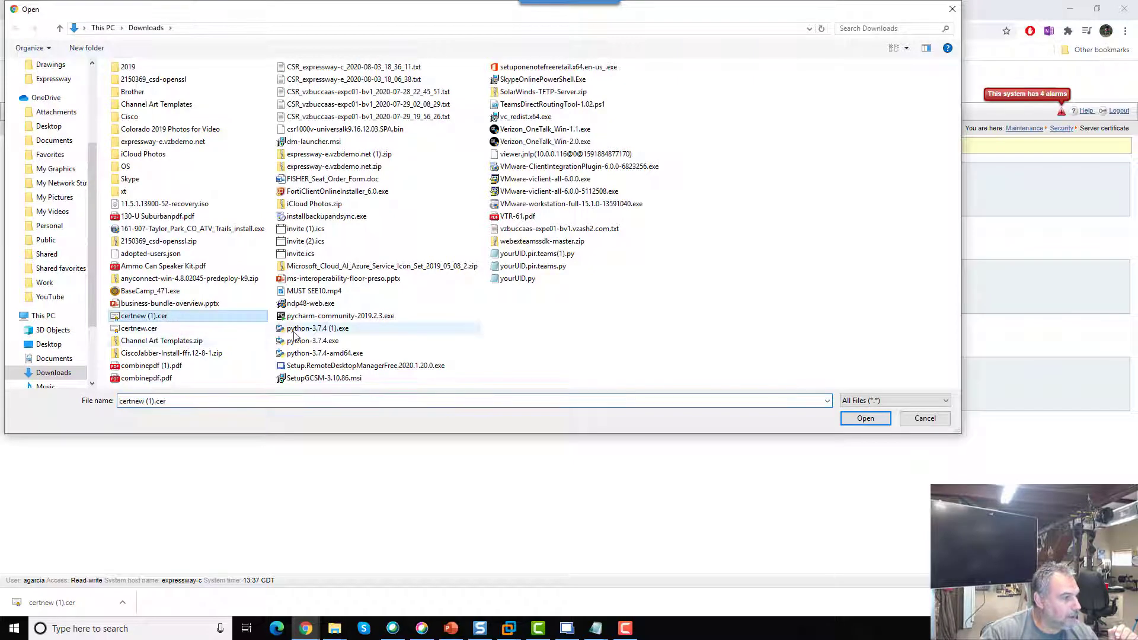
{"action": "left_click", "coordinate": [859, 419]}
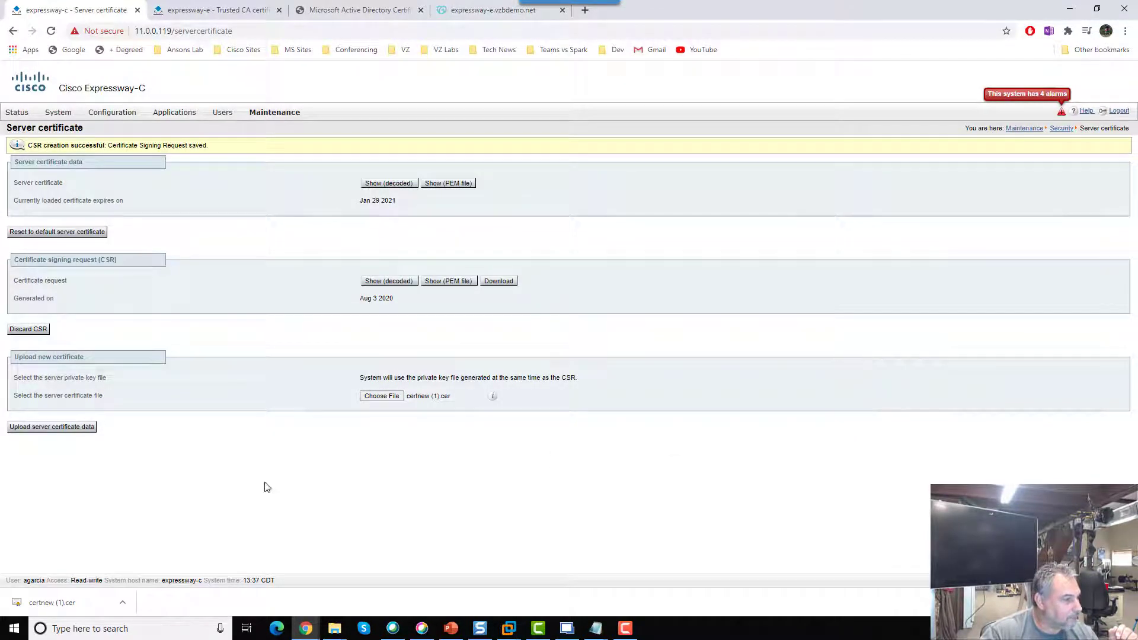
{"action": "left_click", "coordinate": [78, 435]}
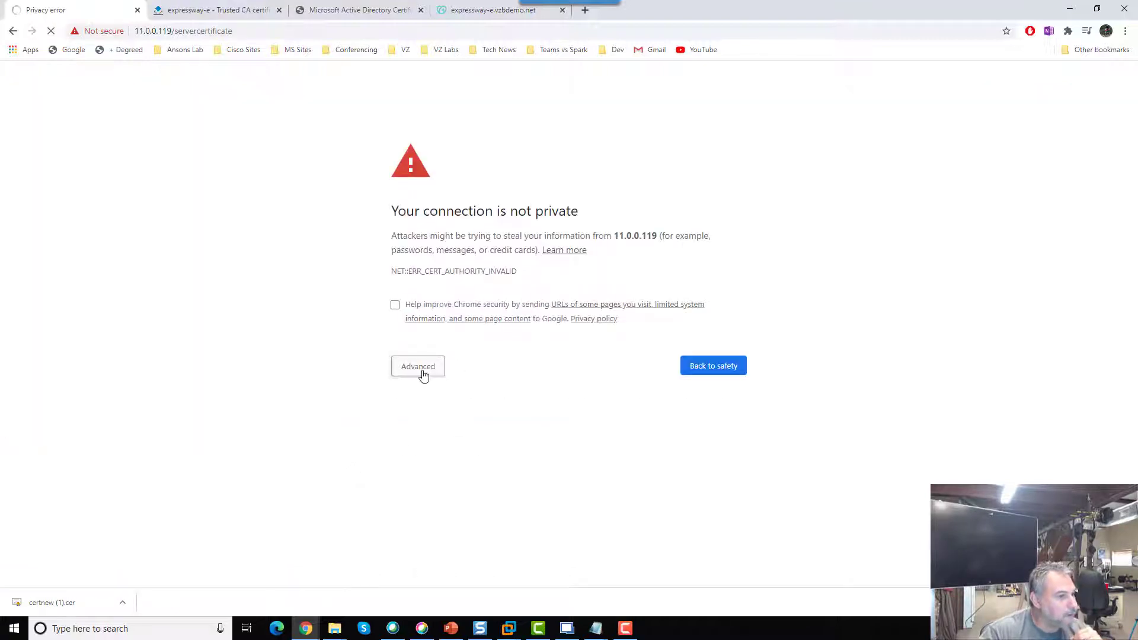
{"action": "left_click", "coordinate": [423, 376]}
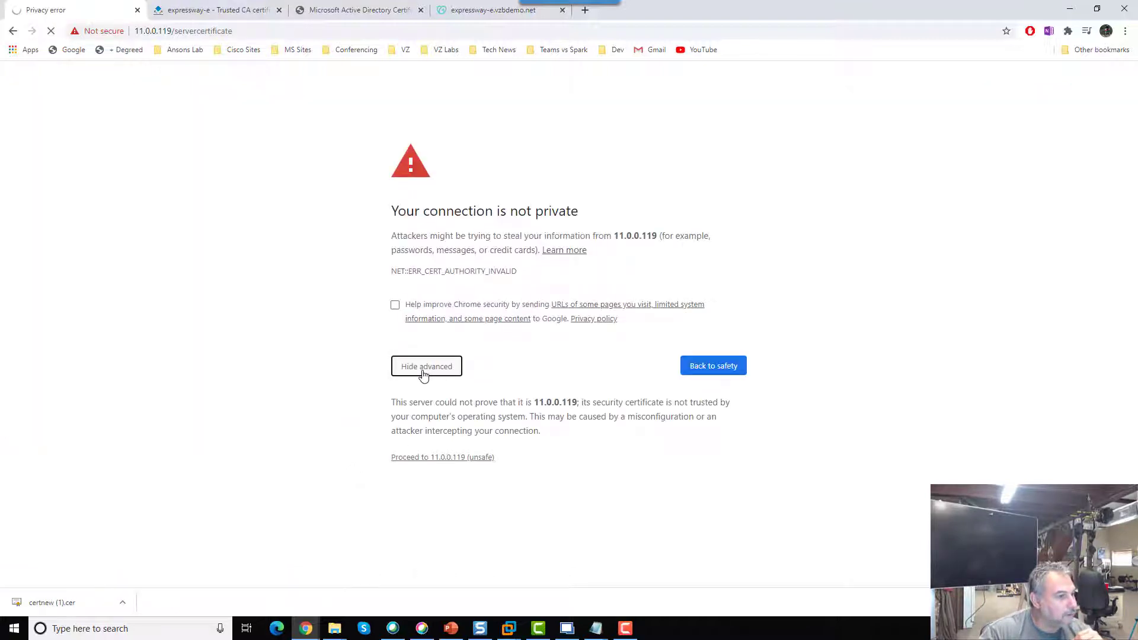
{"action": "left_click", "coordinate": [445, 458]}
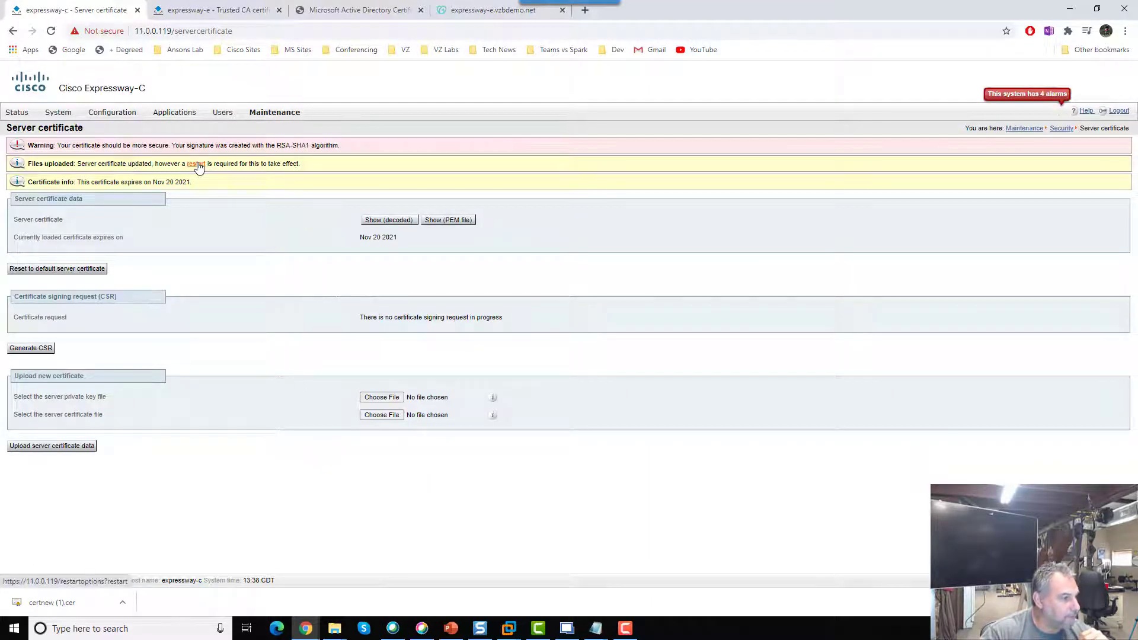
{"action": "left_click", "coordinate": [397, 223]}
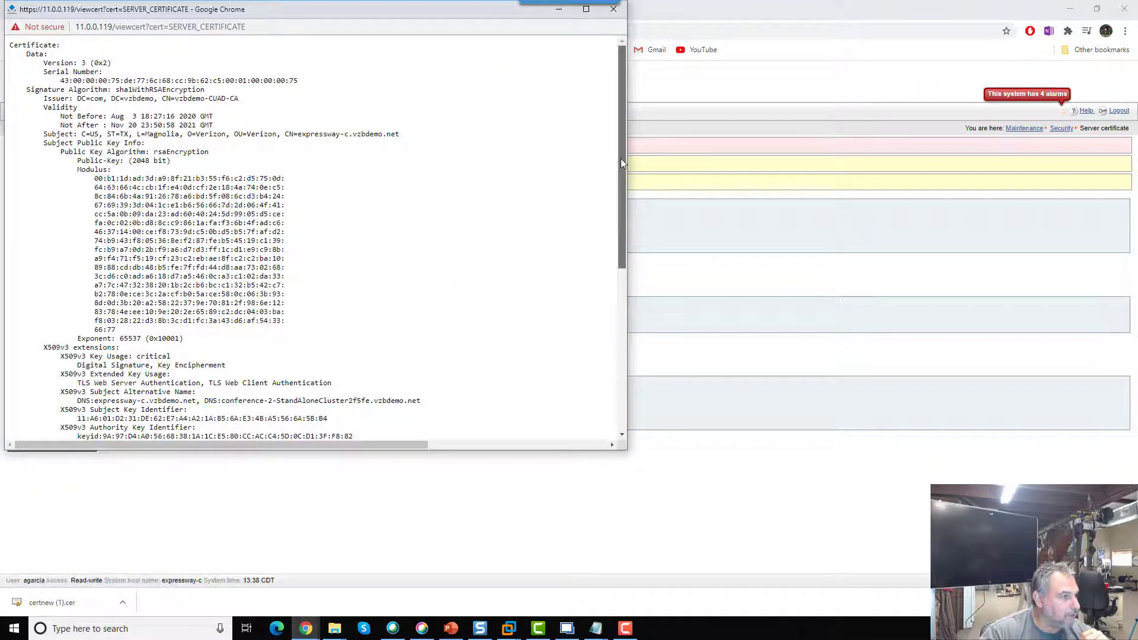
{"action": "left_click_drag", "start_coordinate": [621, 158], "coordinate": [645, 249]}
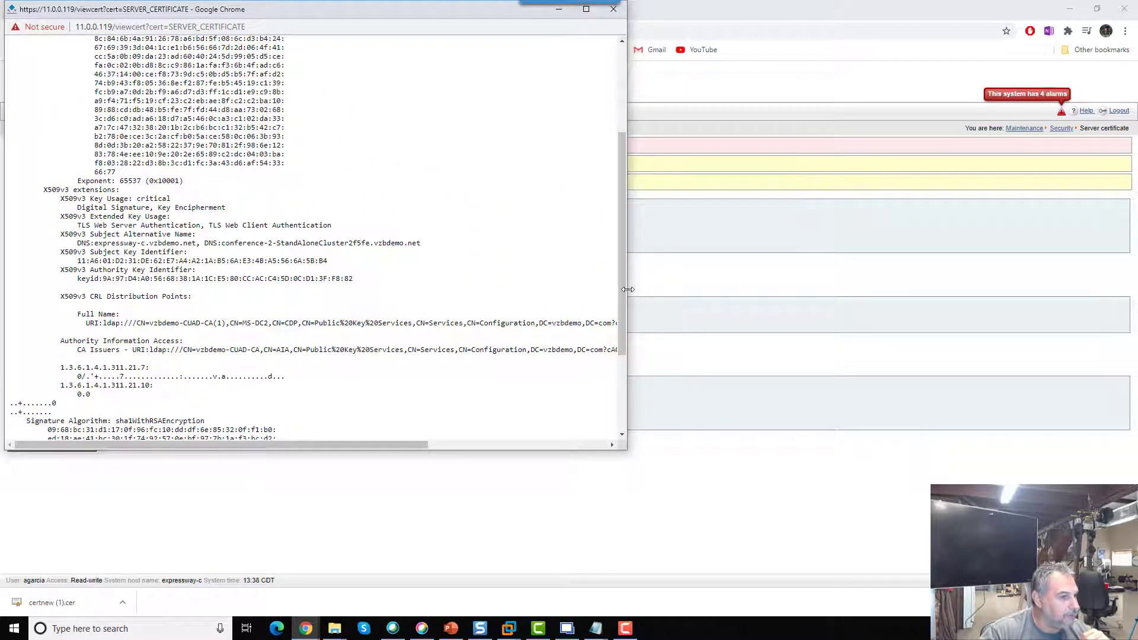
{"action": "left_click_drag", "start_coordinate": [628, 289], "coordinate": [863, 317]}
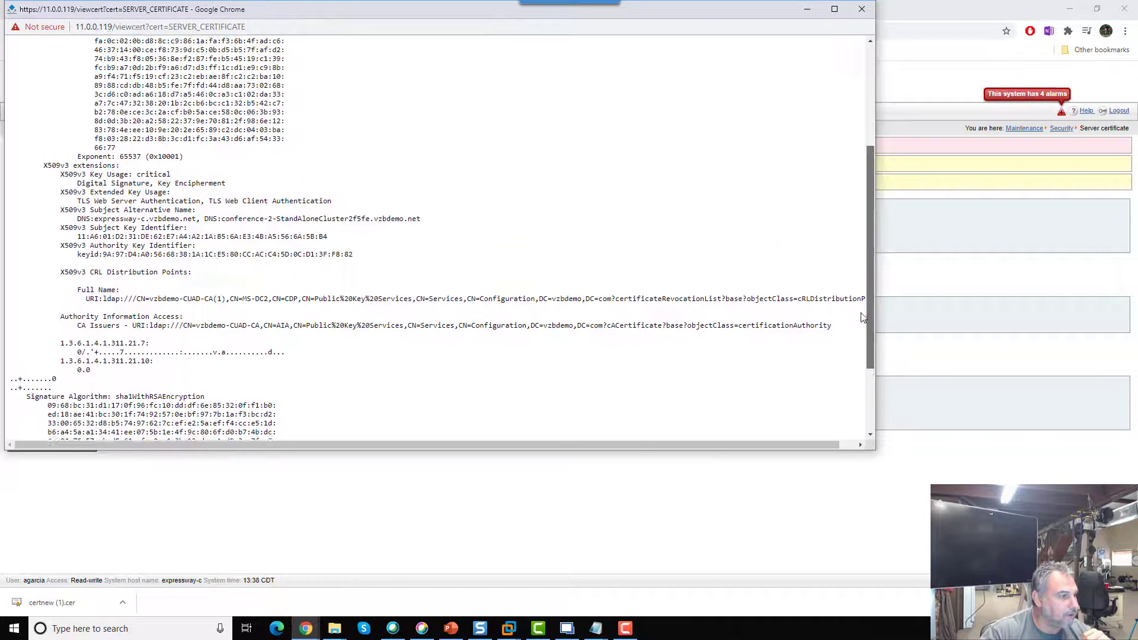
{"action": "scroll", "coordinate": [858, 292], "scroll_direction": "up", "scroll_amount": 3}
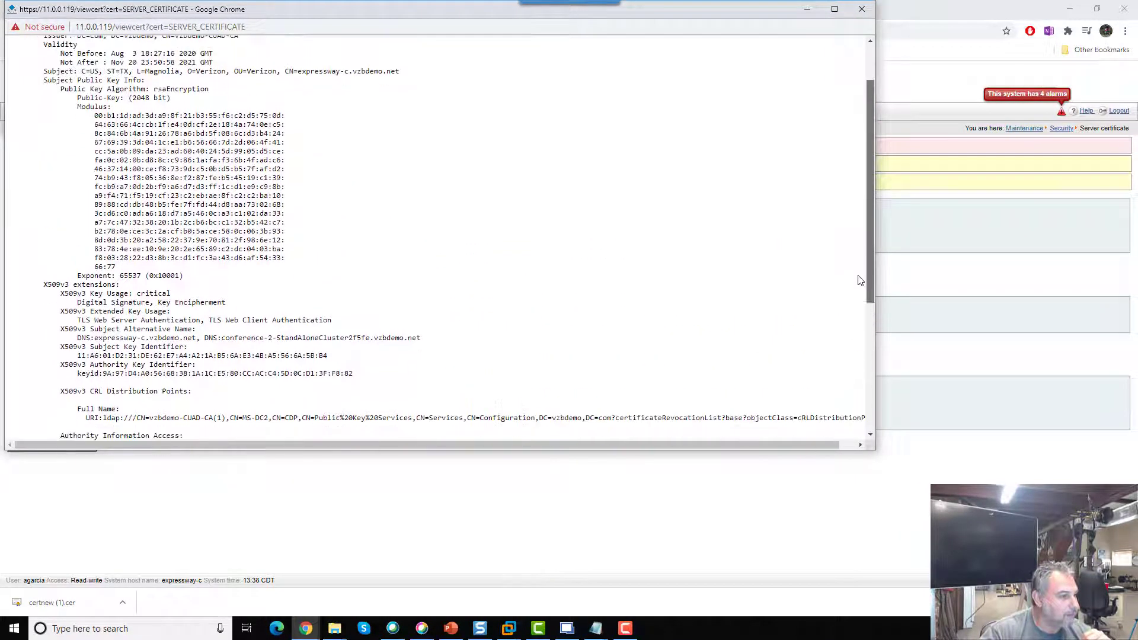
{"action": "scroll", "coordinate": [860, 290], "scroll_direction": "down", "scroll_amount": 3}
{"action": "scroll", "coordinate": [860, 306], "scroll_direction": "down", "scroll_amount": 2}
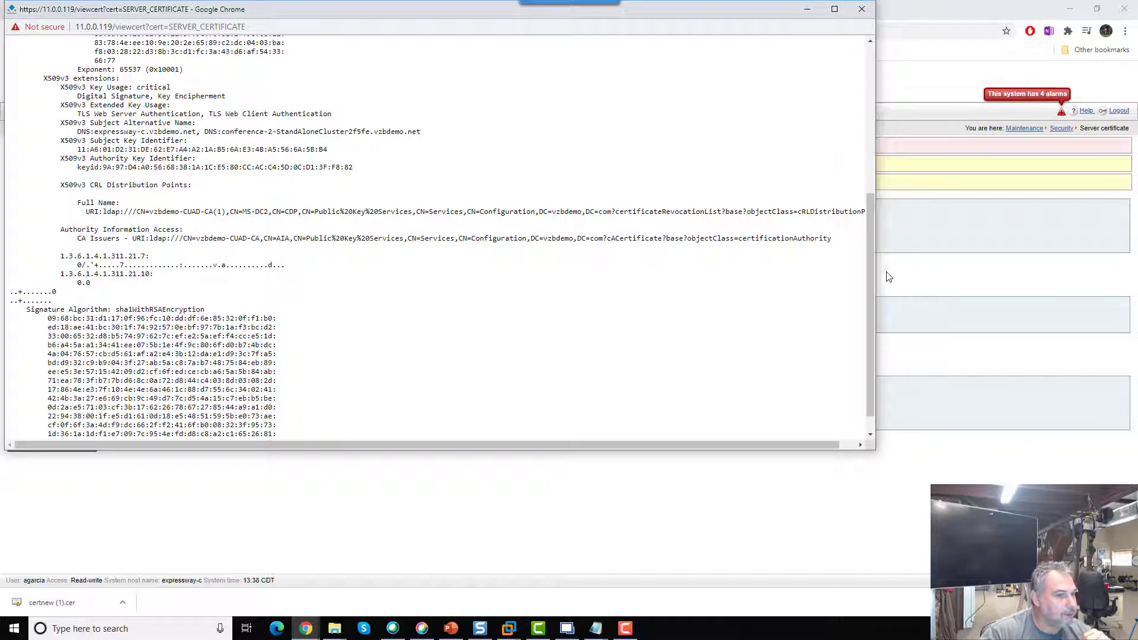
{"action": "left_click_drag", "start_coordinate": [867, 273], "coordinate": [872, 125]}
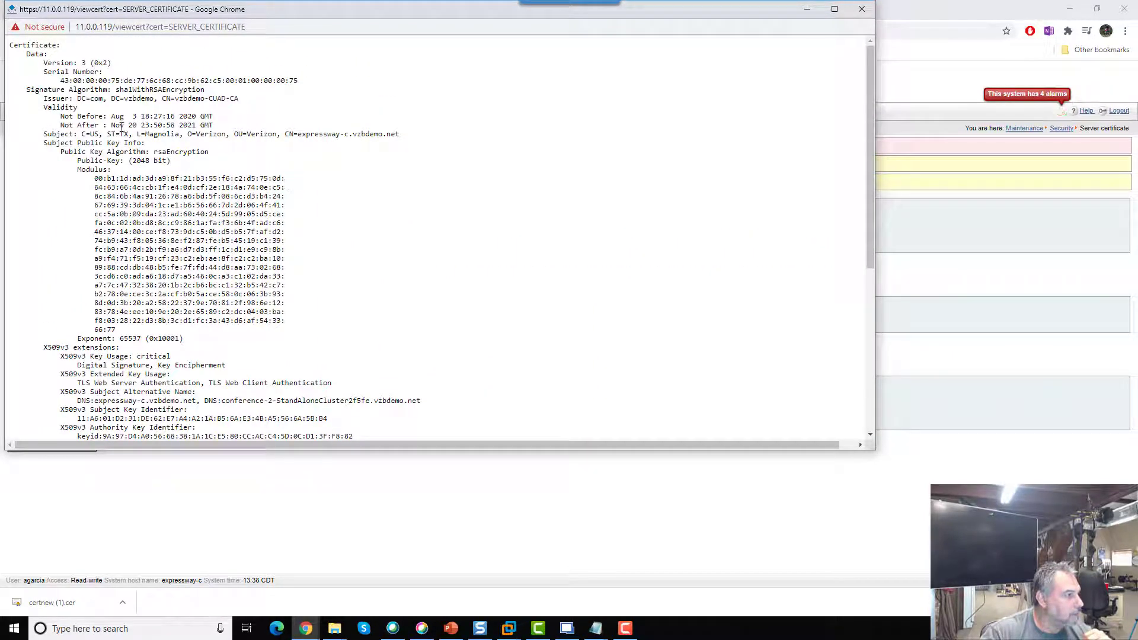
{"action": "left_click_drag", "start_coordinate": [45, 134], "coordinate": [401, 139]}
{"action": "left_click", "coordinate": [335, 134]}
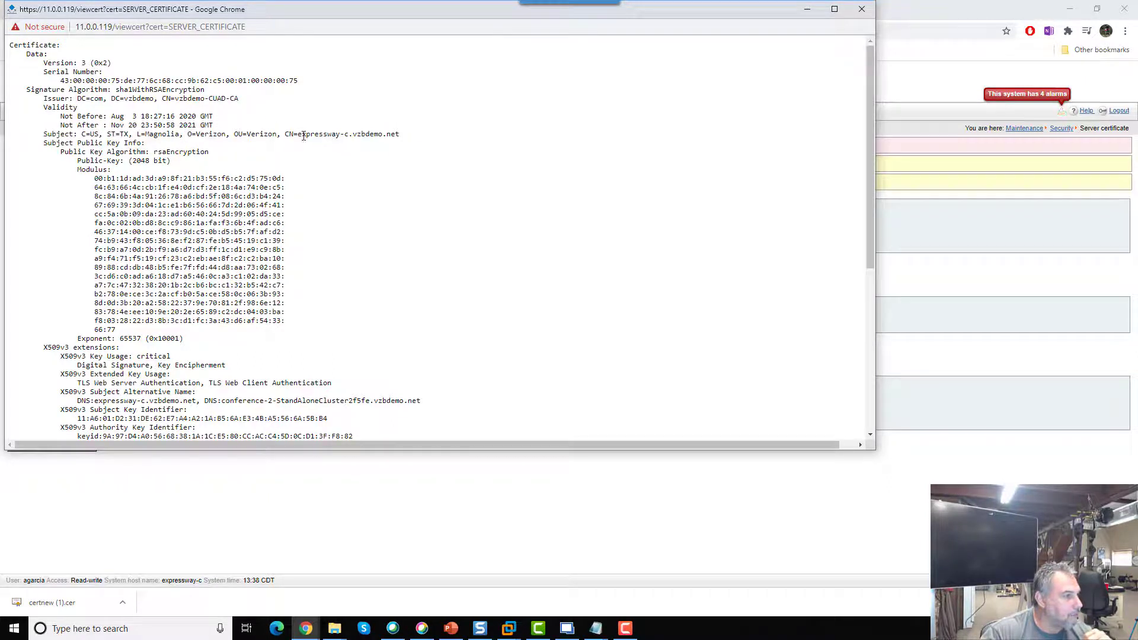
{"action": "left_click_drag", "start_coordinate": [298, 135], "coordinate": [400, 137]}
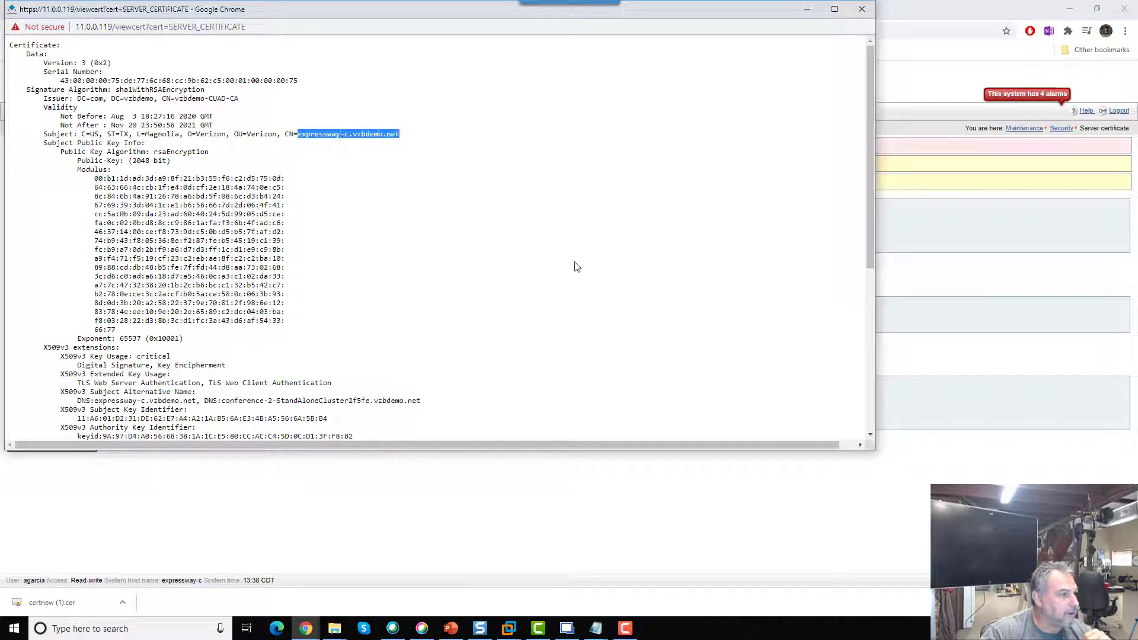
{"action": "left_click", "coordinate": [864, 10]}
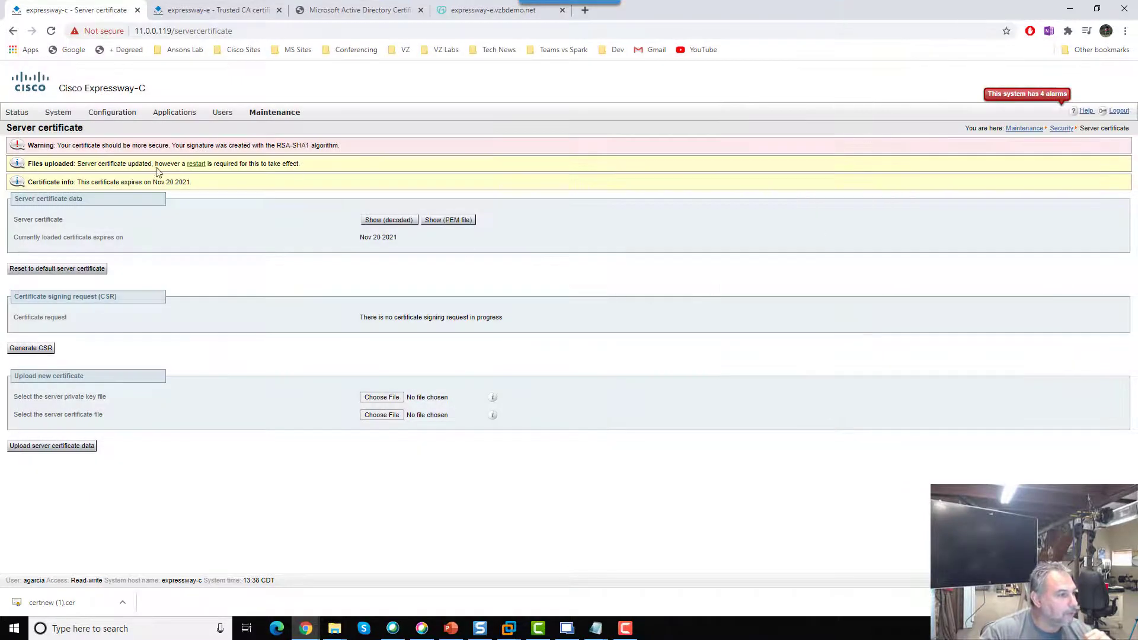
Restart Expressway-C from the system restart page and confirm the restart
{"action": "left_click", "coordinate": [196, 164]}
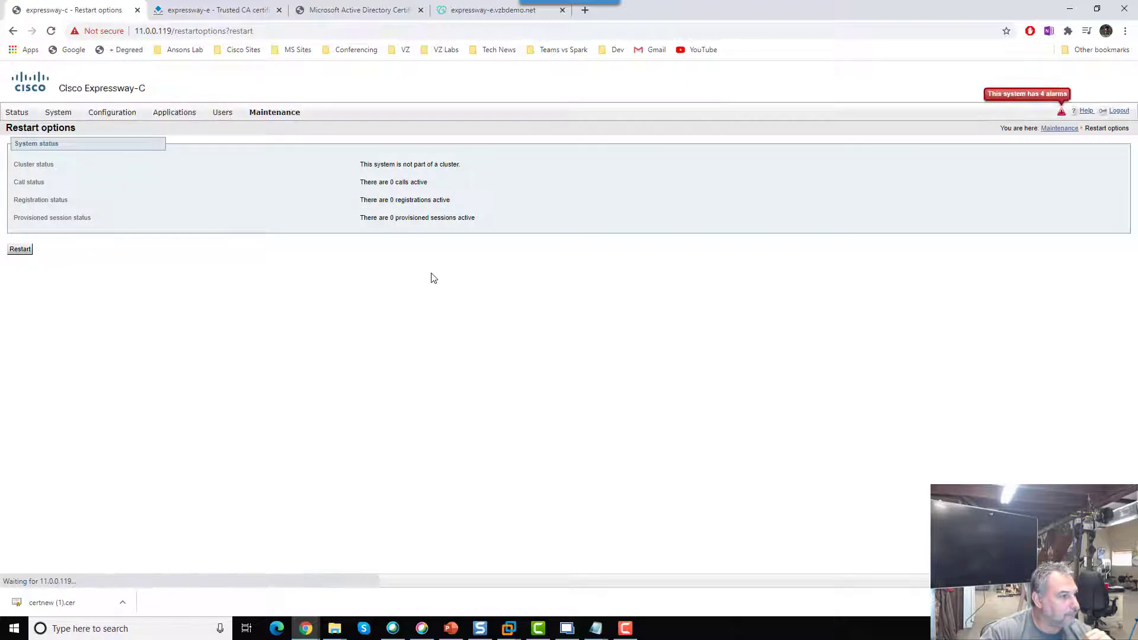
{"action": "left_click", "coordinate": [20, 249]}
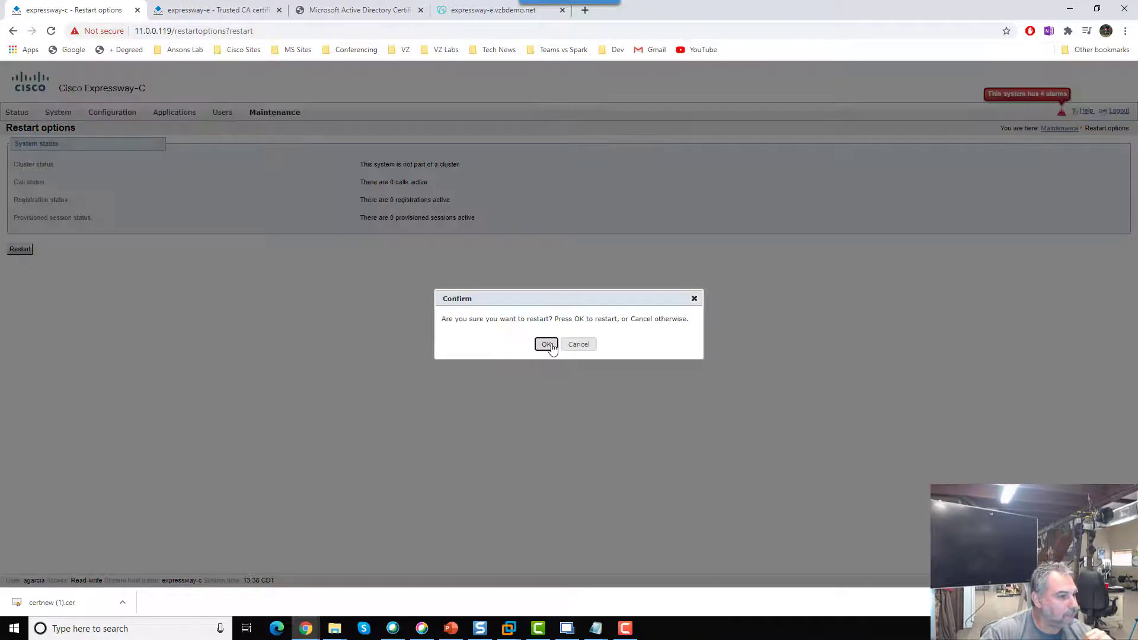
{"action": "left_click", "coordinate": [549, 345]}
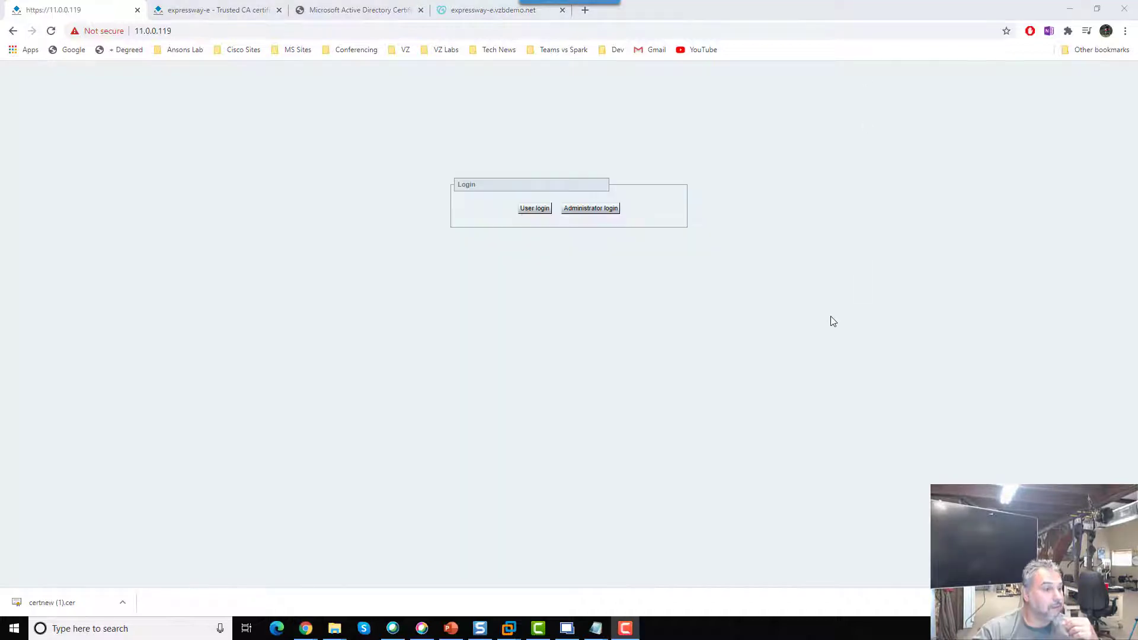
Log back in to Expressway-C as administrator with the admin username and password
{"action": "left_click", "coordinate": [605, 210]}
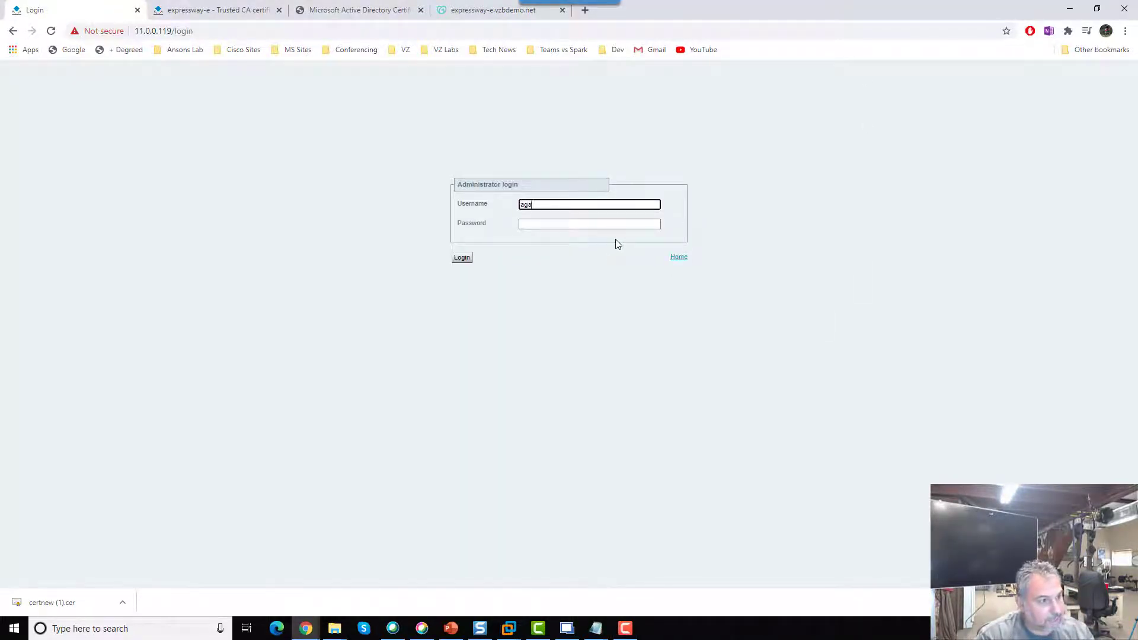
{"action": "type", "text": "agarcia"}
{"action": "key", "text": "Tab"}
{"action": "key", "text": "Return"}
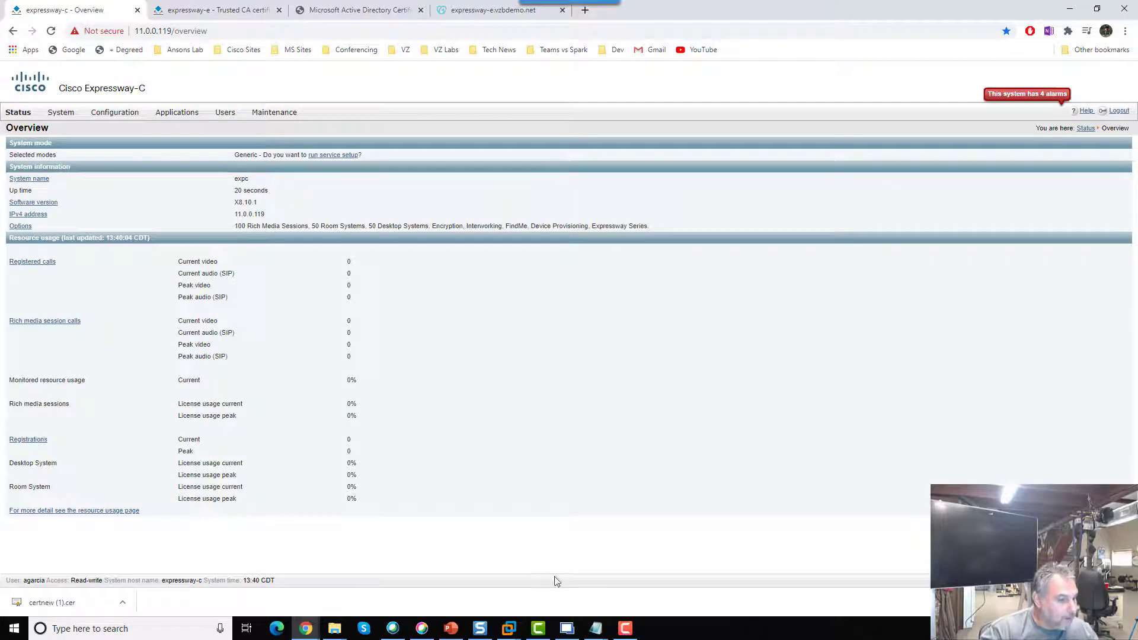
{"action": "left_click", "coordinate": [451, 627]}
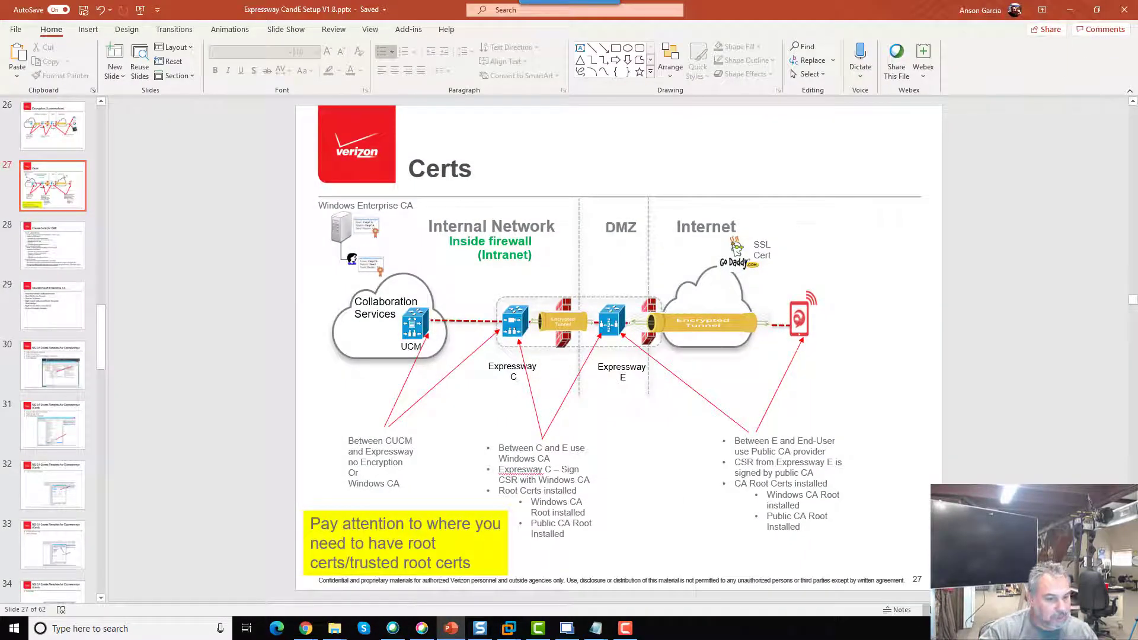
Present the Certs slide full screen and ink-circle the encrypted tunnel between Expressway C and E
{"action": "key", "text": "shift+F5"}
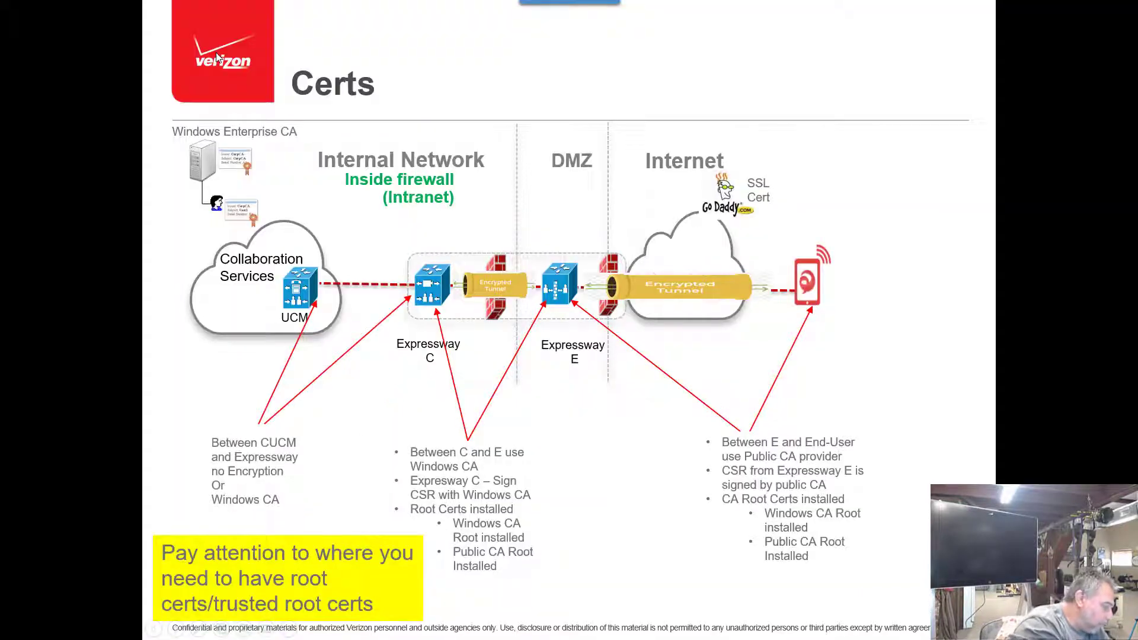
{"action": "key", "text": "ctrl+2"}
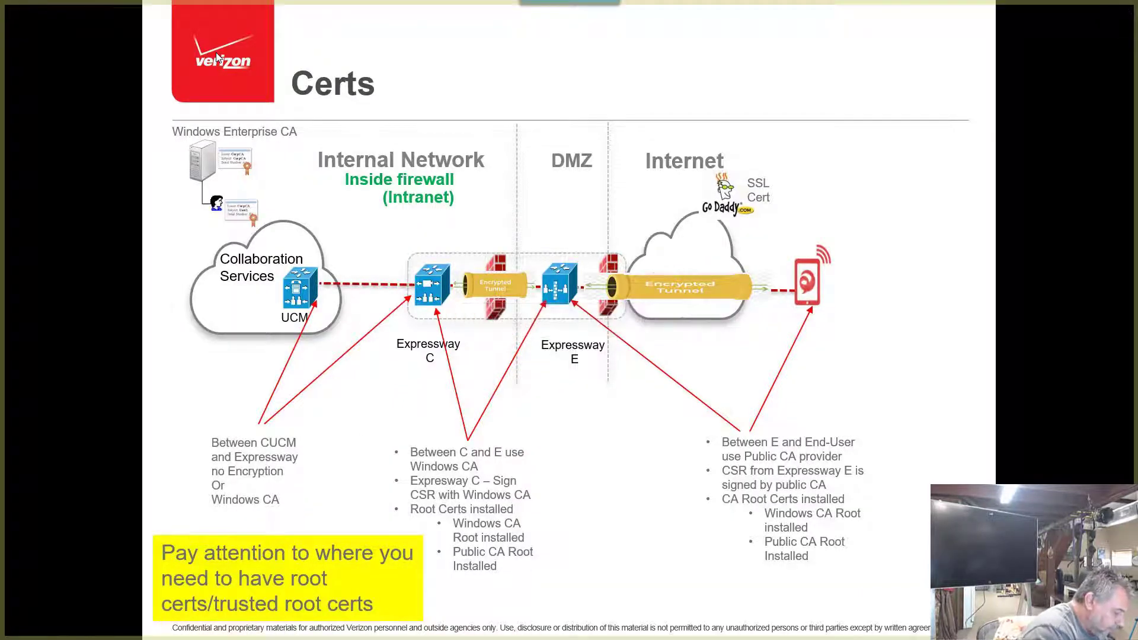
{"action": "mouse_move", "coordinate": [508, 255]}
{"action": "left_mouse_down"}
{"action": "mouse_move", "coordinate": [442, 283]}
{"action": "mouse_move", "coordinate": [556, 270]}
{"action": "mouse_move", "coordinate": [465, 262]}
{"action": "left_mouse_up"}
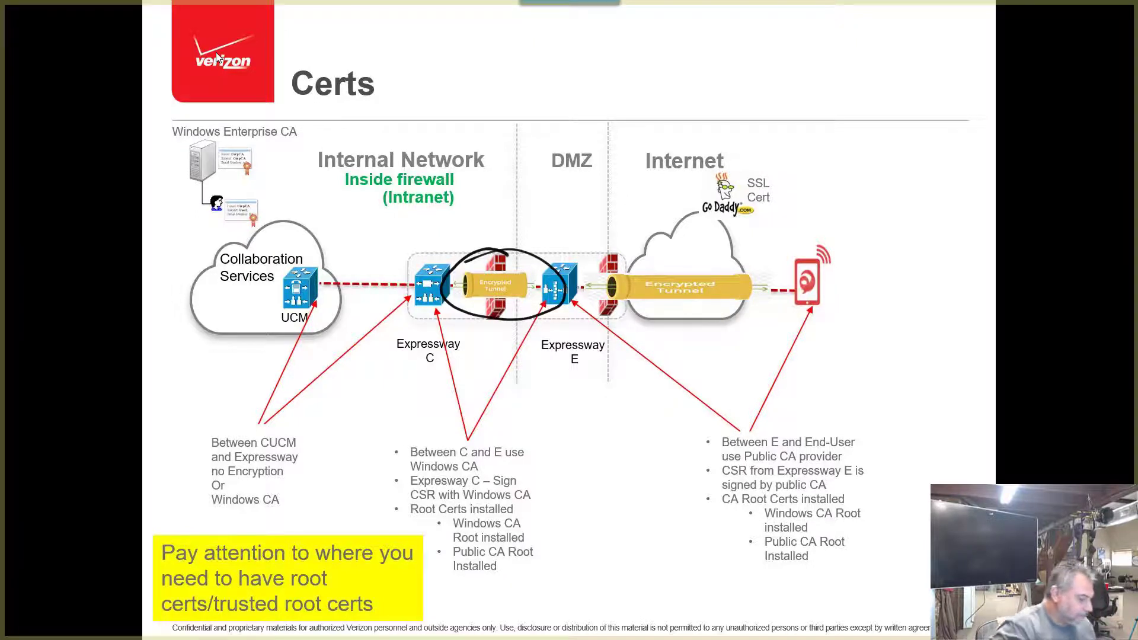
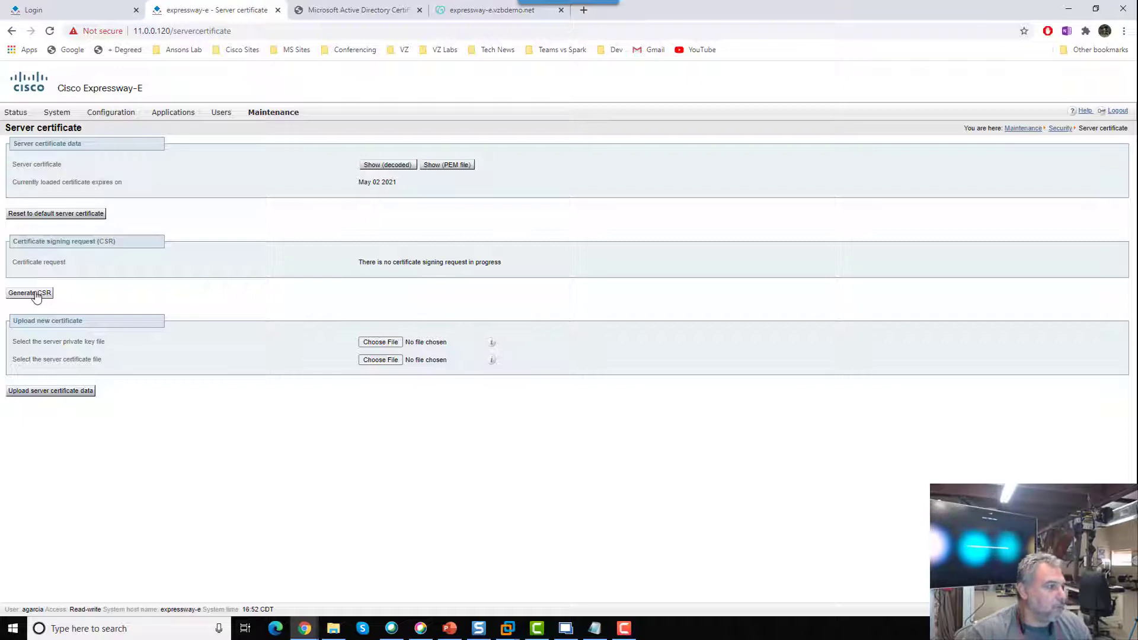
Open the Generate CSR form, check the Unified CM domains, and enter country US and state TX
{"action": "left_click", "coordinate": [34, 294]}
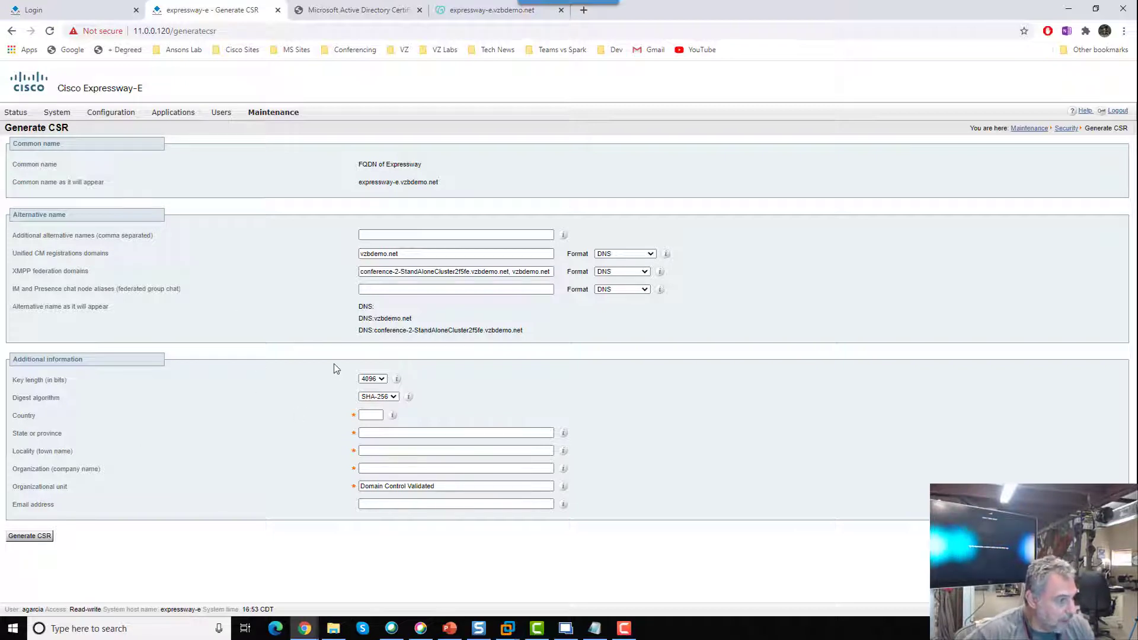
{"action": "left_click", "coordinate": [415, 253]}
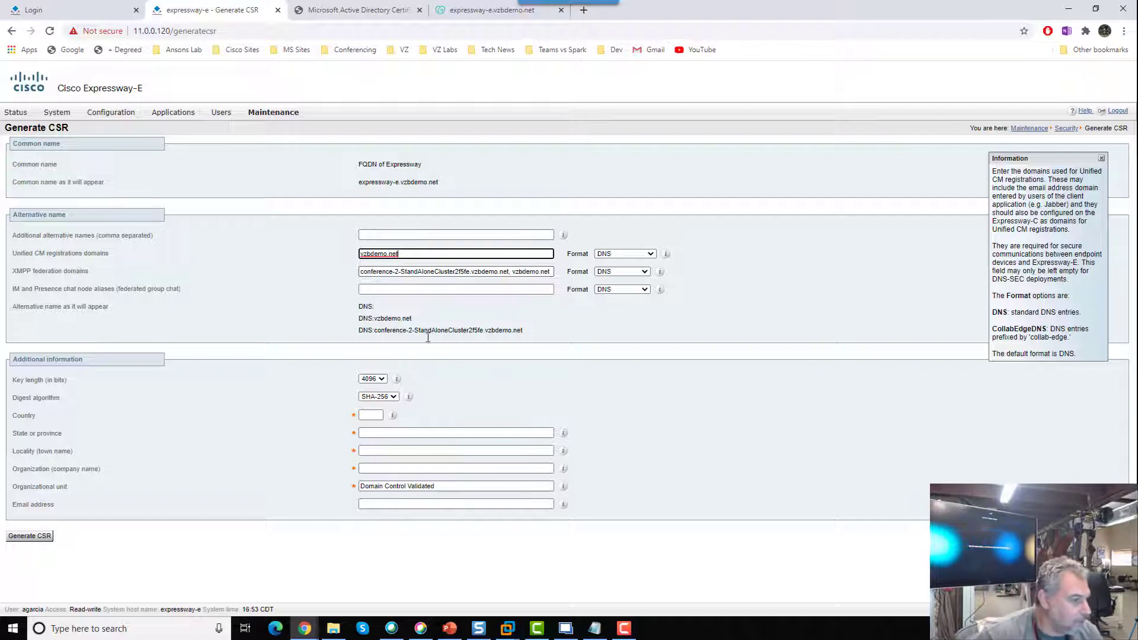
{"action": "left_click", "coordinate": [370, 416]}
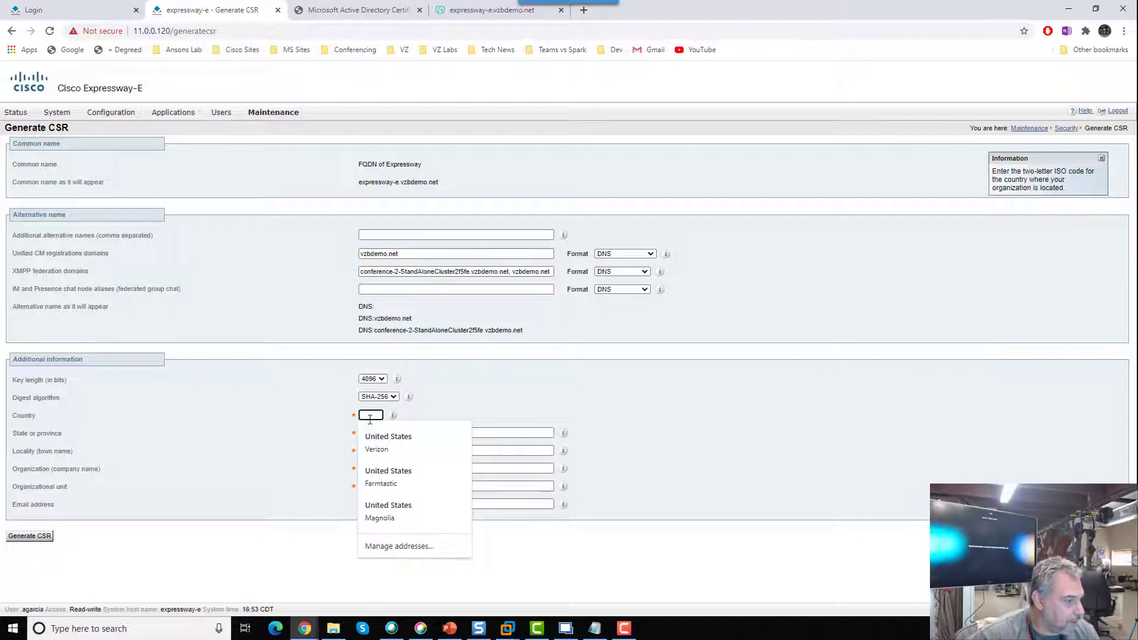
{"action": "type", "text": "US"}
{"action": "key", "text": "Tab"}
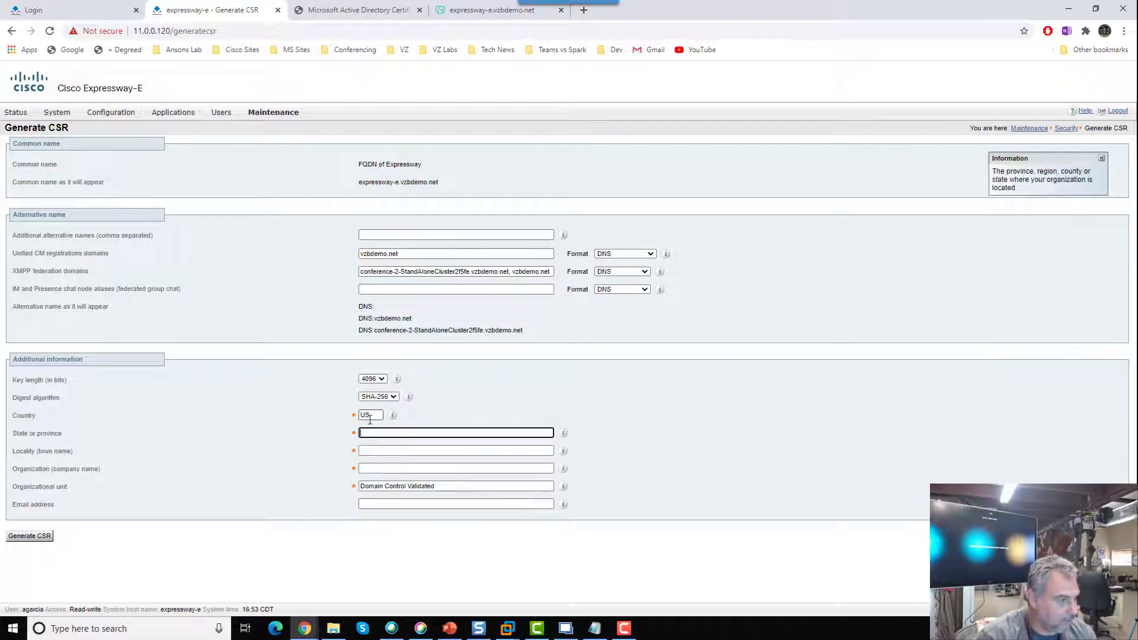
{"action": "type", "text": "TX"}
{"action": "key", "text": "Tab"}
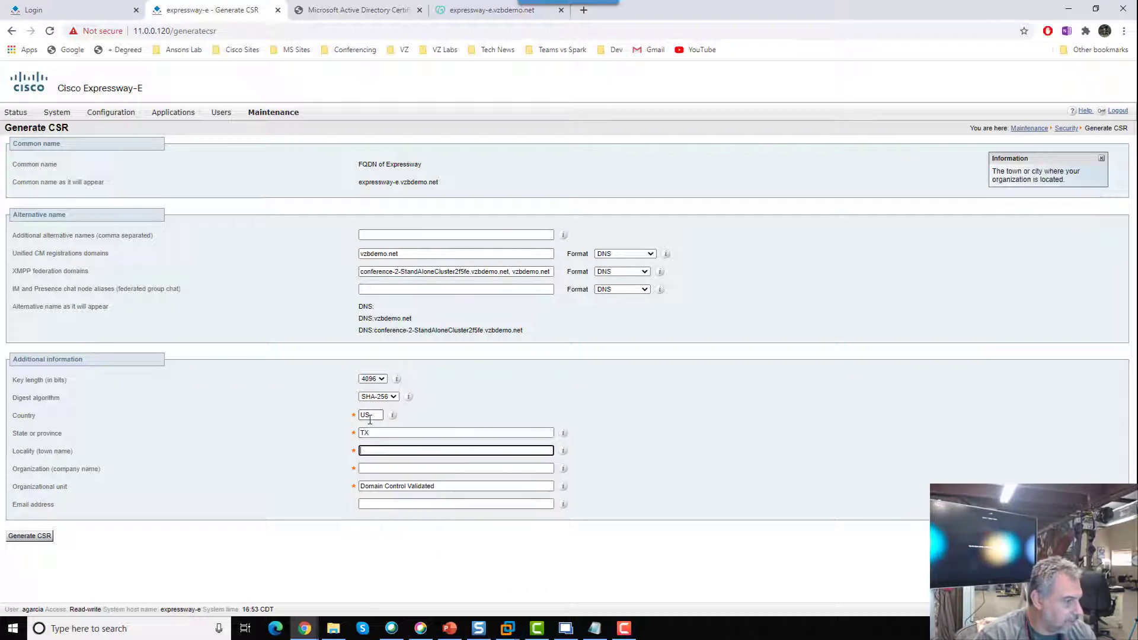
Fill locality Magnolia, organization and unit Verizon and the contact e-mail, then generate the CSR
{"action": "type", "text": "M"}
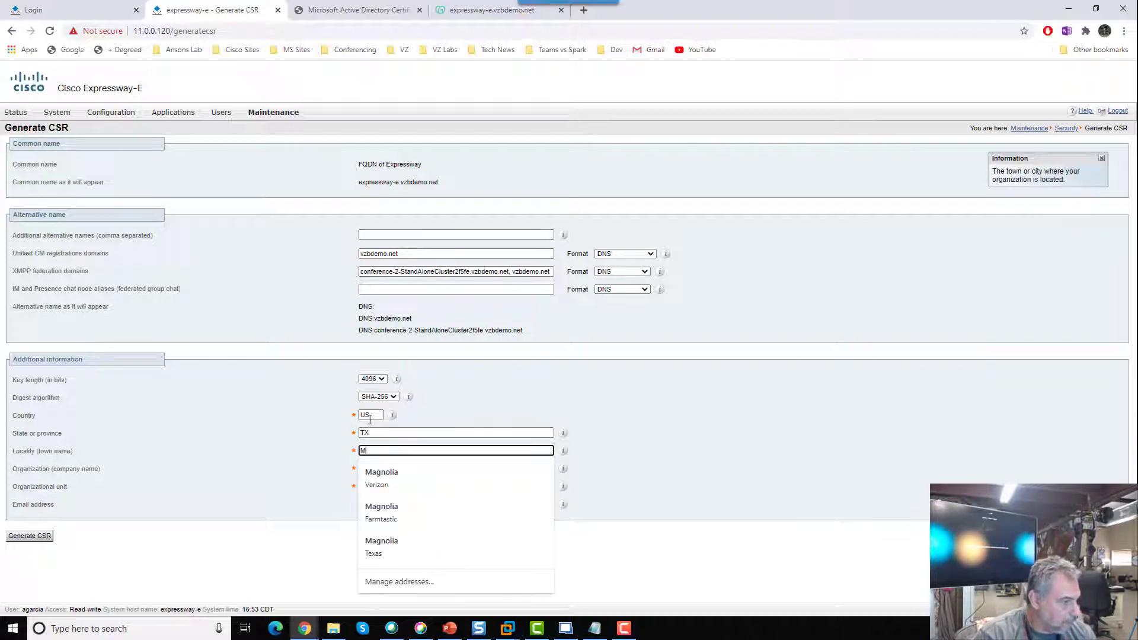
{"action": "key", "text": "Down"}
{"action": "key", "text": "Return"}
{"action": "key", "text": "Tab"}
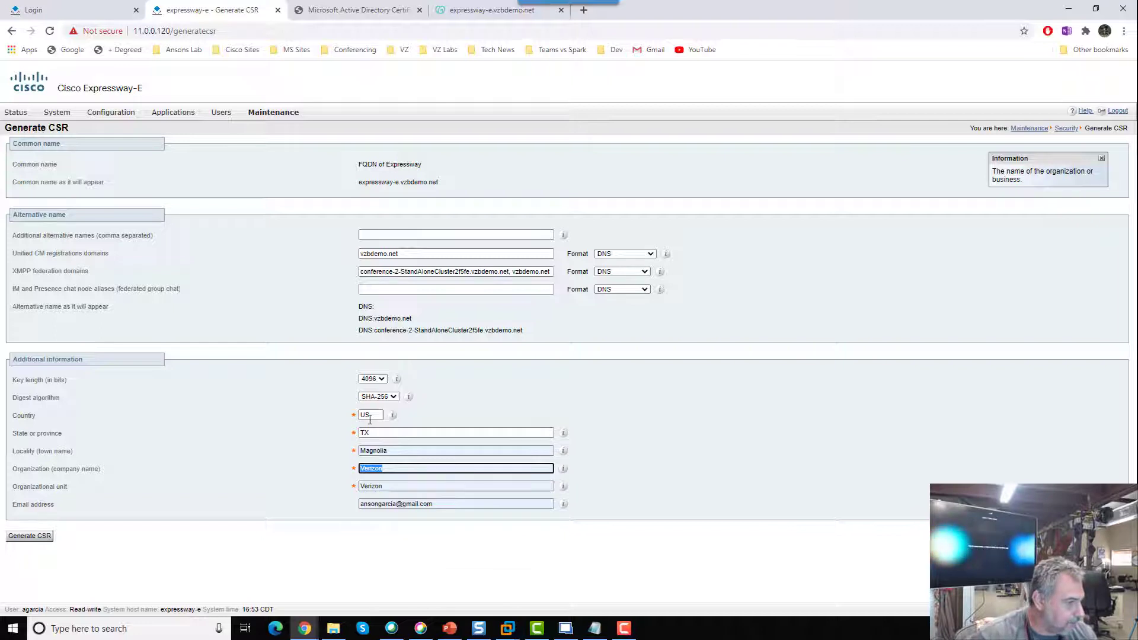
{"action": "left_click", "coordinate": [202, 490]}
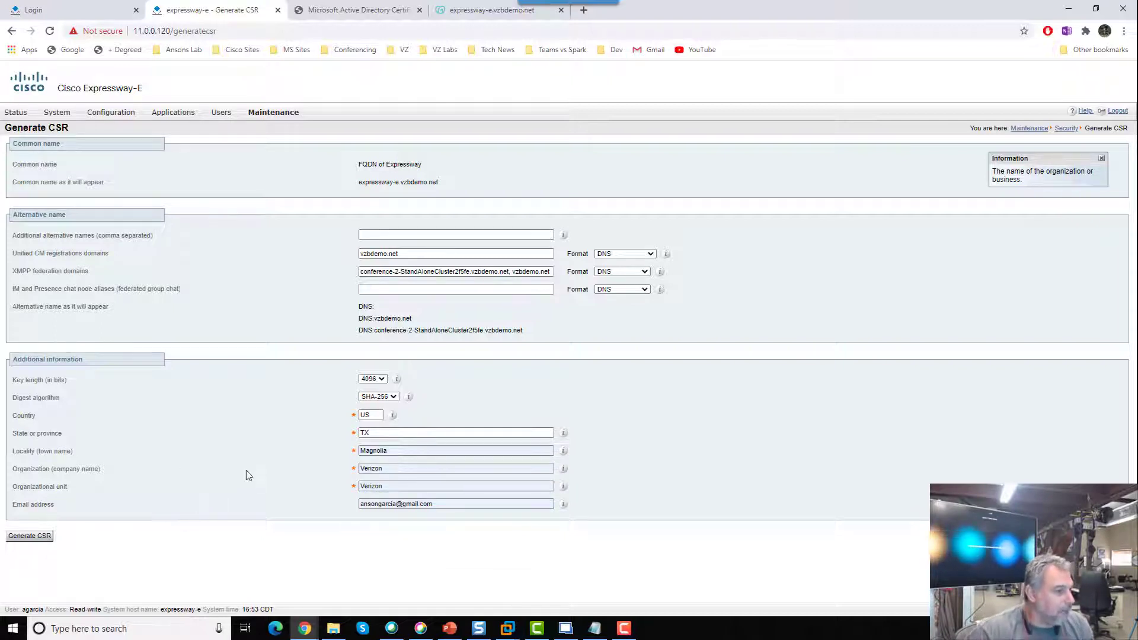
{"action": "left_click", "coordinate": [36, 536]}
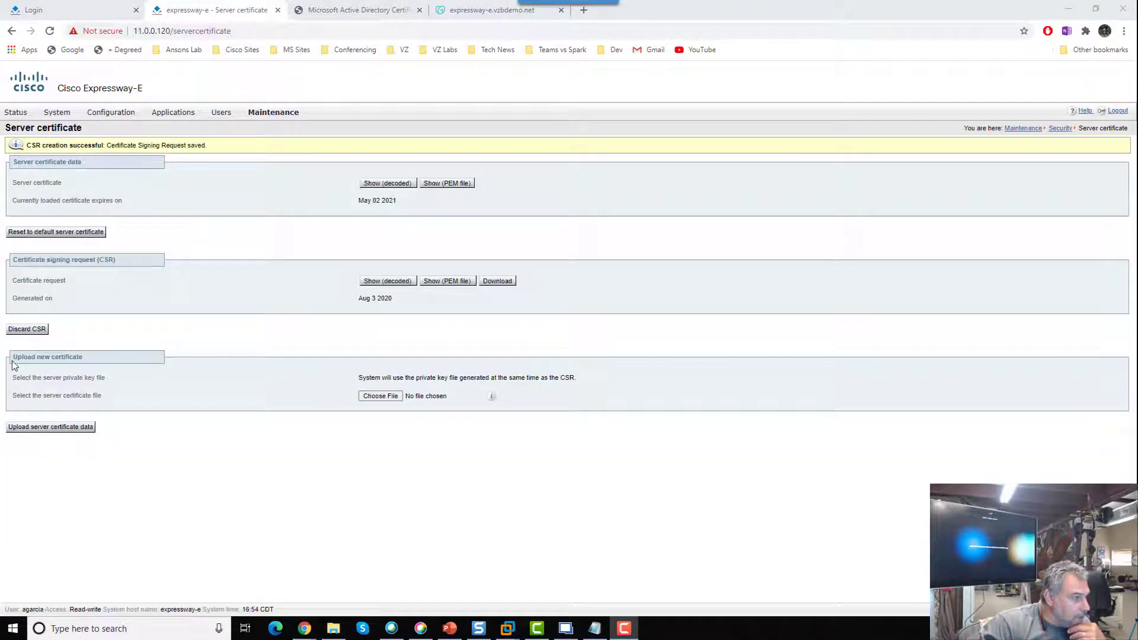
Review the note about reusing the private key and download the new CSR as a text file
{"action": "left_click_drag", "start_coordinate": [12, 360], "coordinate": [82, 358]}
{"action": "left_click", "coordinate": [137, 389]}
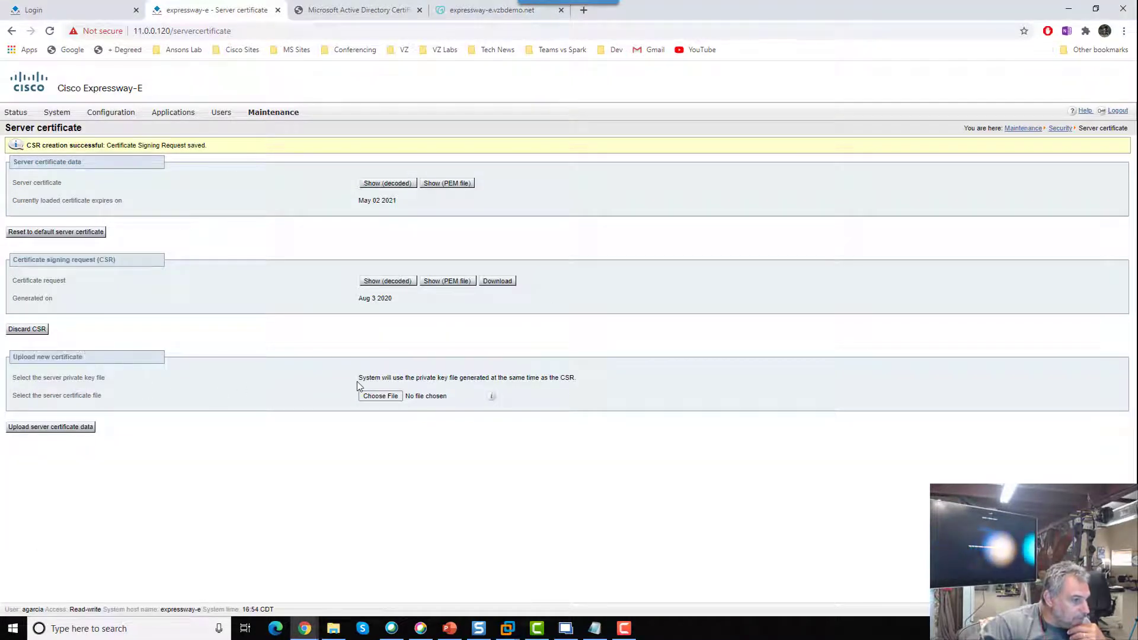
{"action": "left_click_drag", "start_coordinate": [358, 385], "coordinate": [560, 380]}
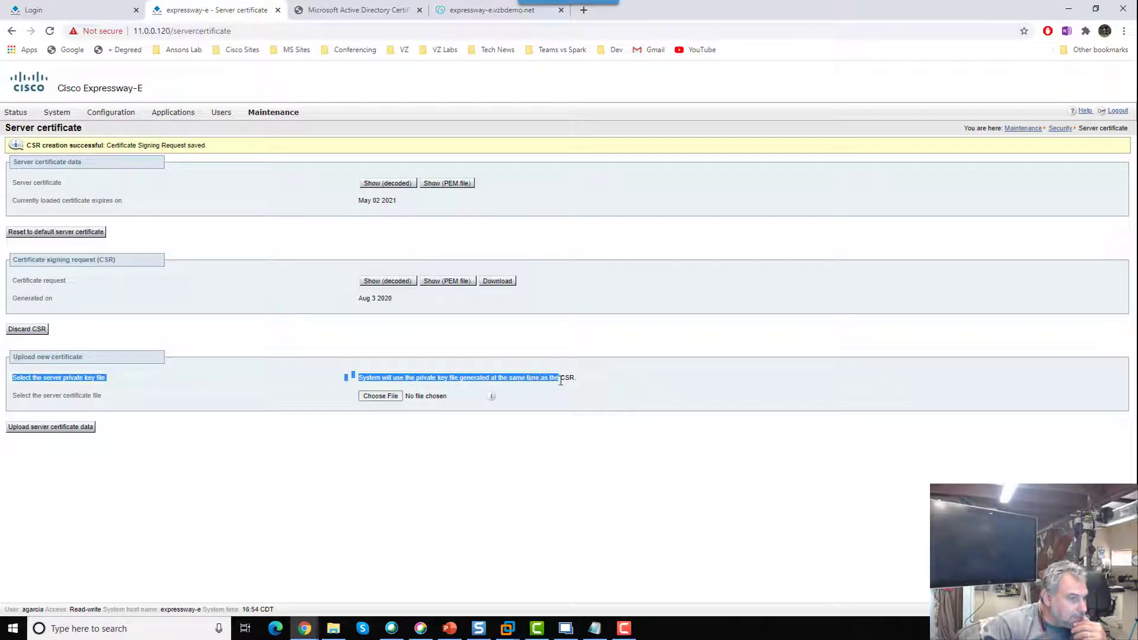
{"action": "left_click", "coordinate": [627, 377]}
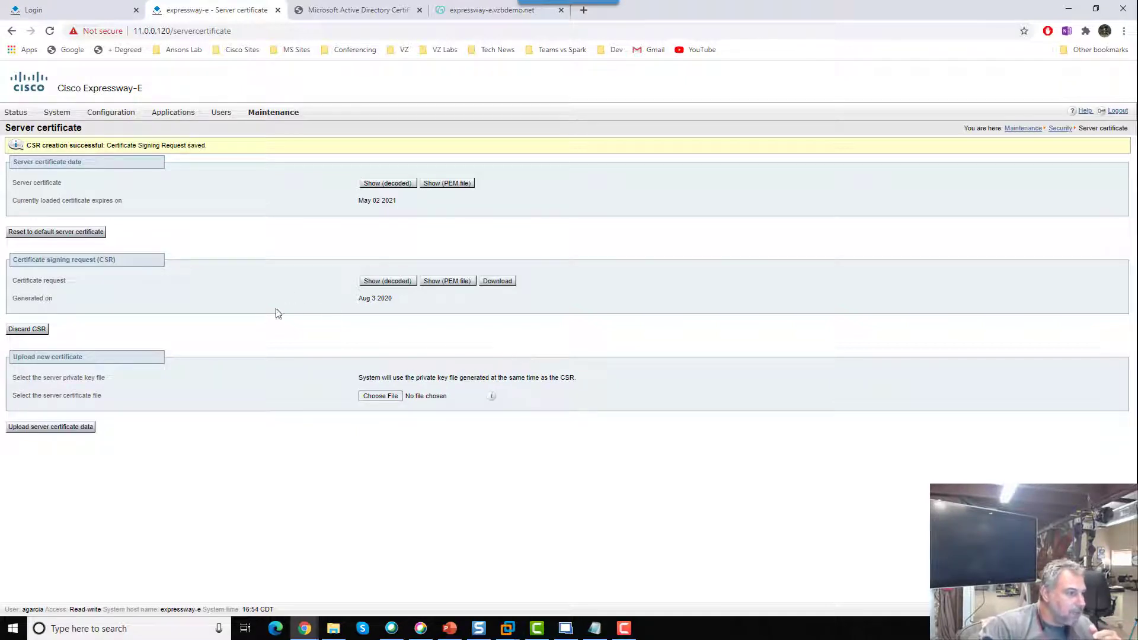
{"action": "left_click", "coordinate": [501, 285]}
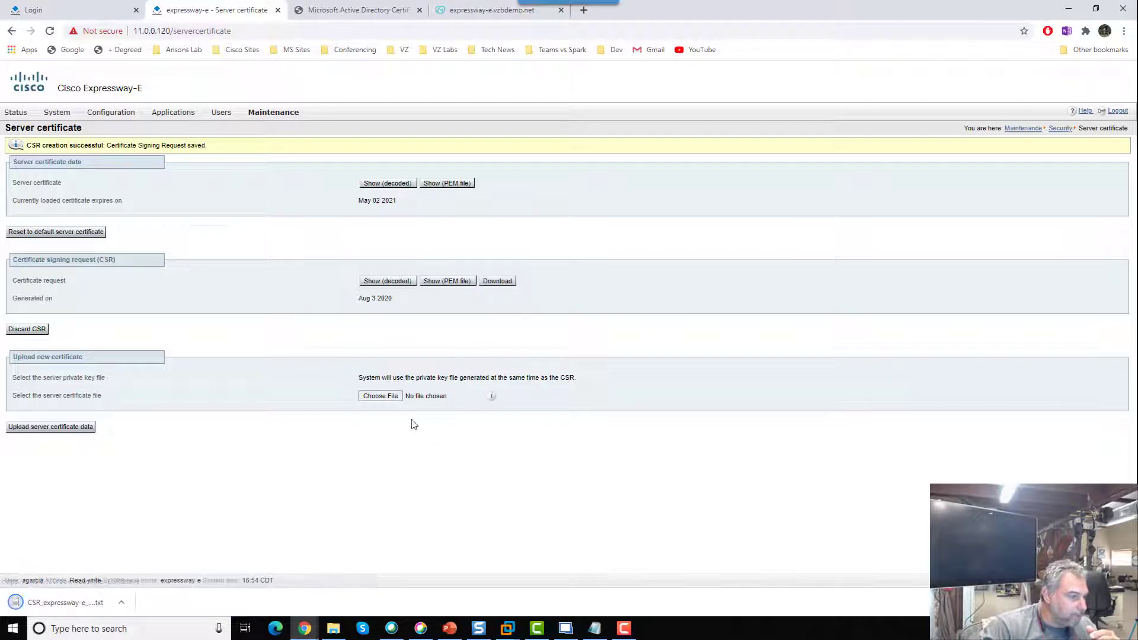
Copy the full CSR text from the downloaded file to the clipboard and close the file
{"action": "left_click", "coordinate": [94, 603]}
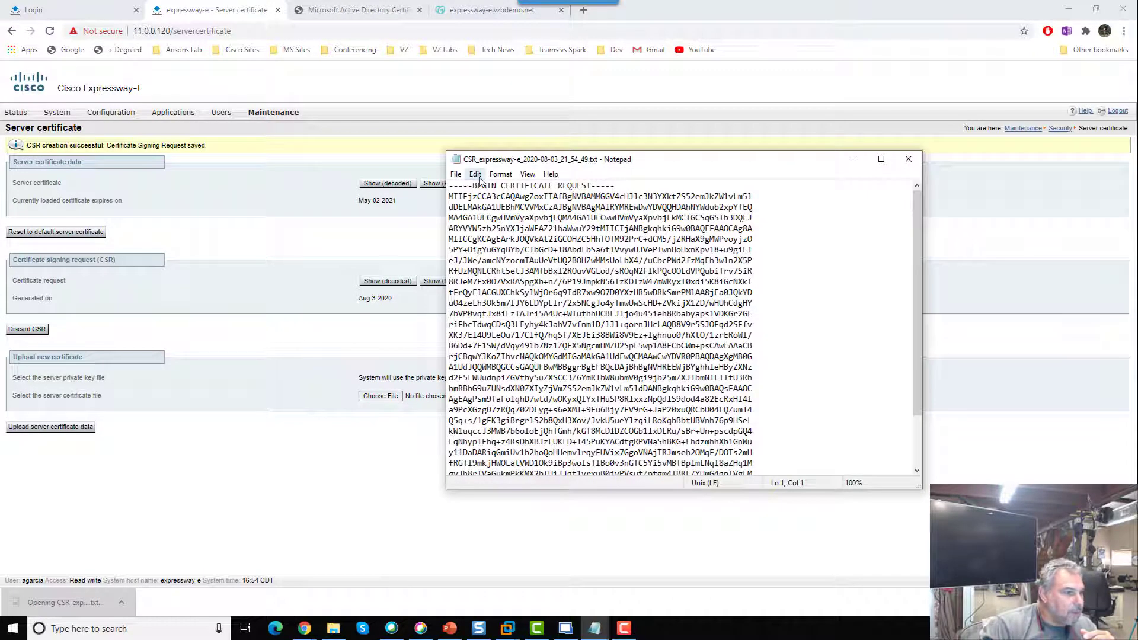
{"action": "left_click", "coordinate": [474, 174]}
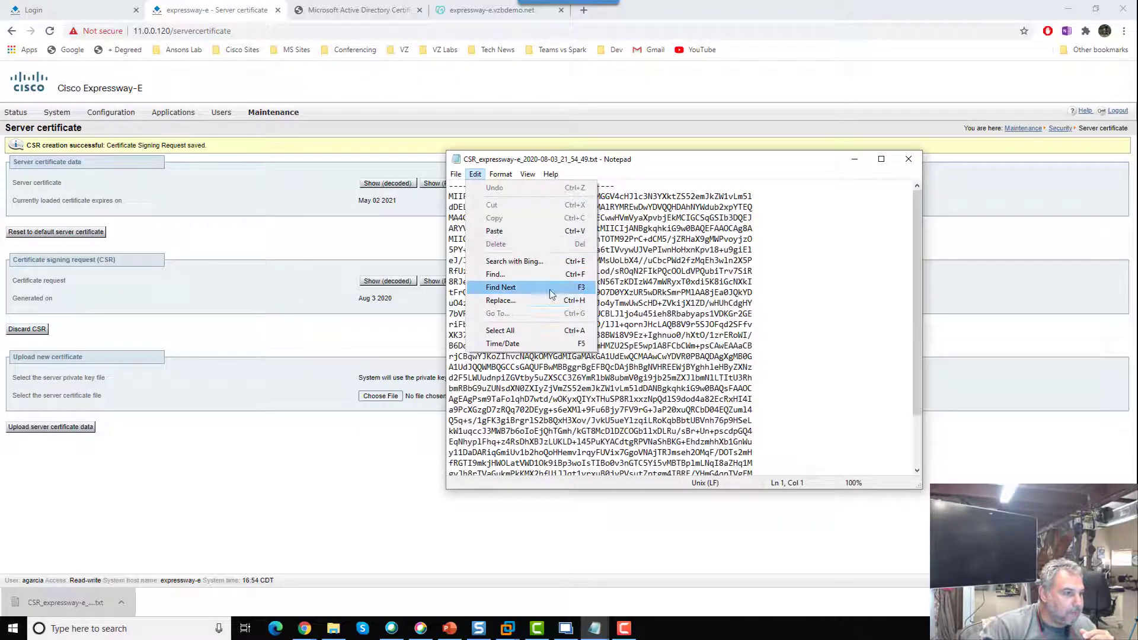
{"action": "left_click", "coordinate": [499, 330]}
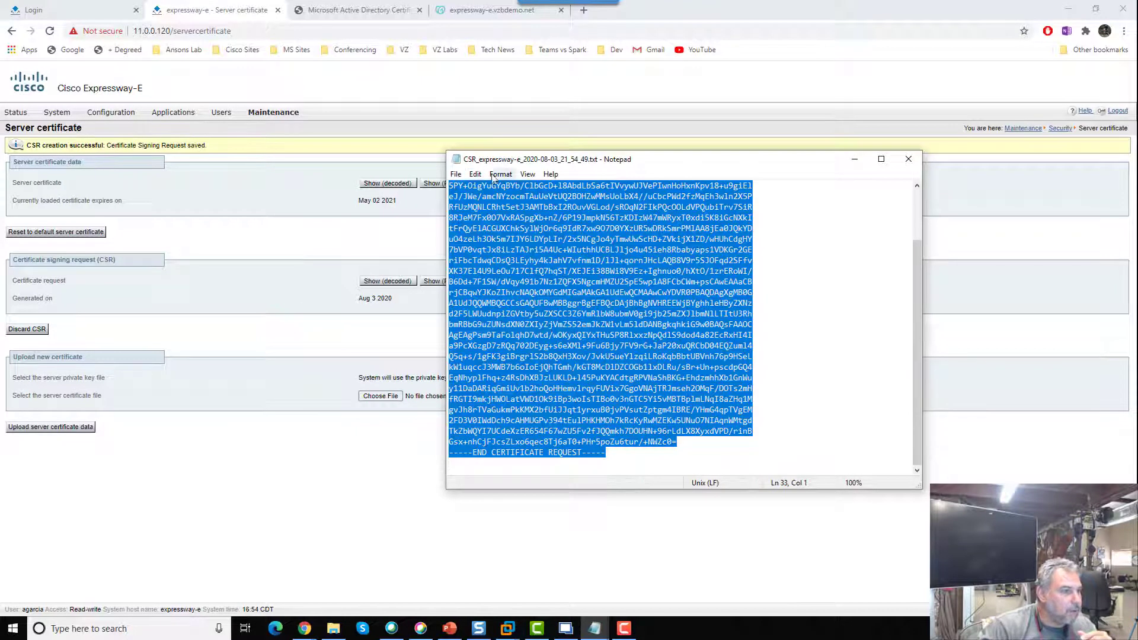
{"action": "left_click", "coordinate": [475, 173]}
{"action": "left_click", "coordinate": [501, 217]}
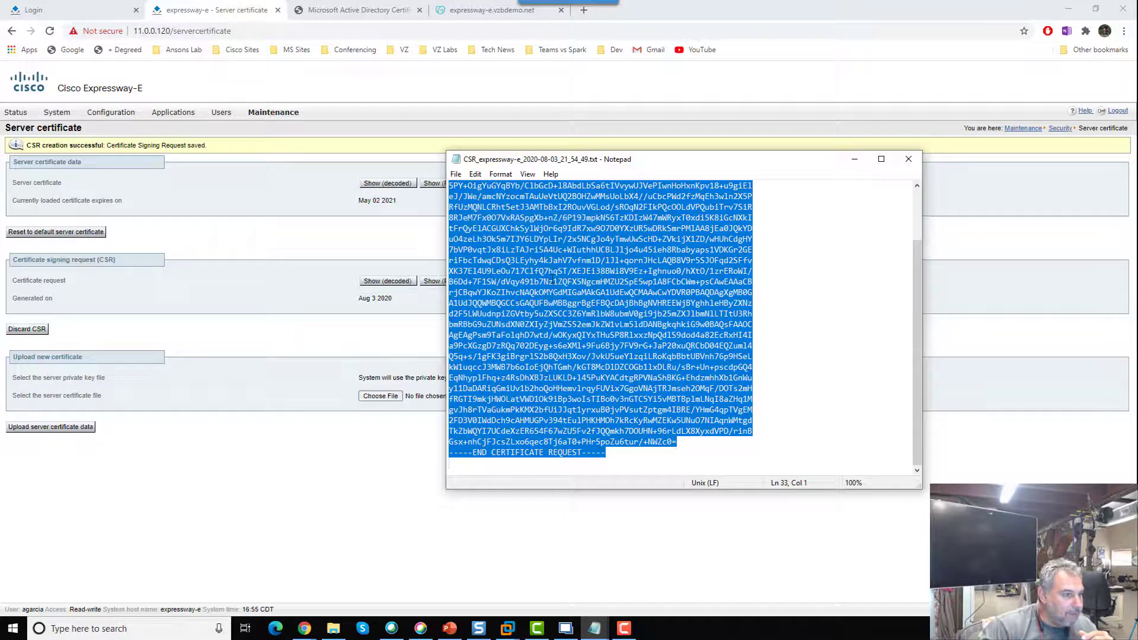
{"action": "left_click", "coordinate": [908, 159]}
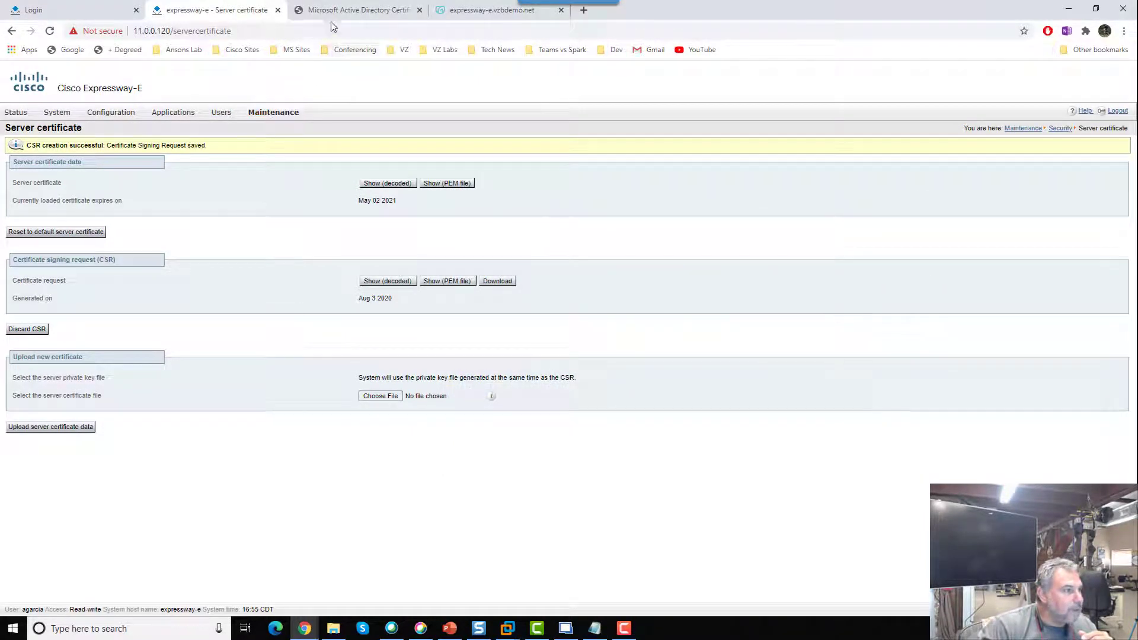
{"action": "left_click", "coordinate": [474, 12]}
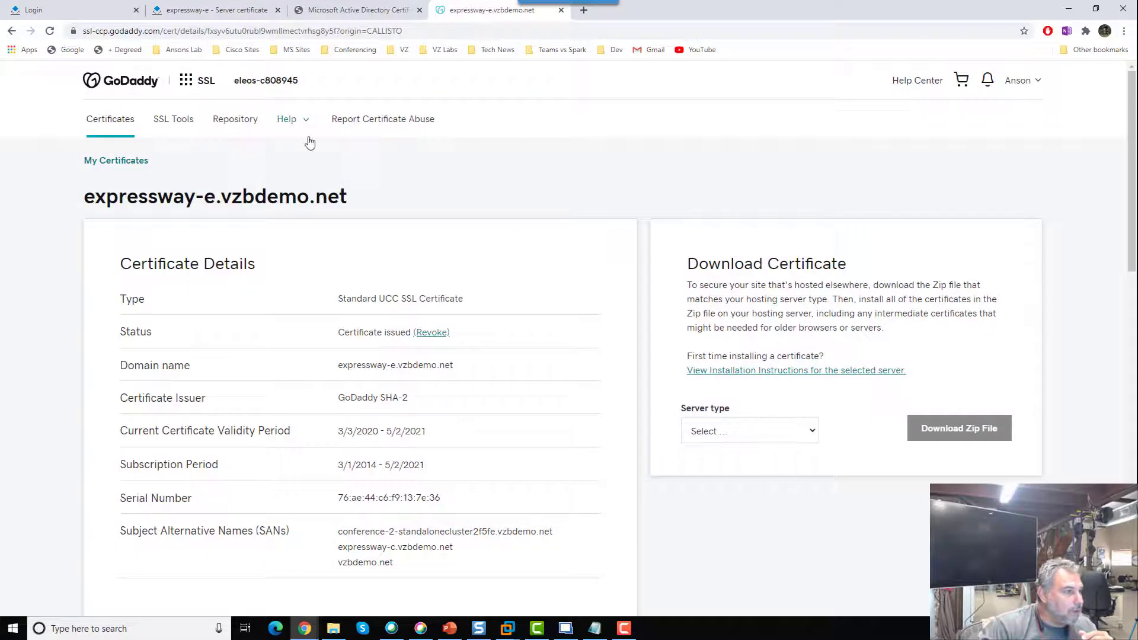
Go to My Products in GoDaddy and expand SSL Certificates to reach expressway-e.vzbdemo.net
{"action": "left_click", "coordinate": [1032, 87]}
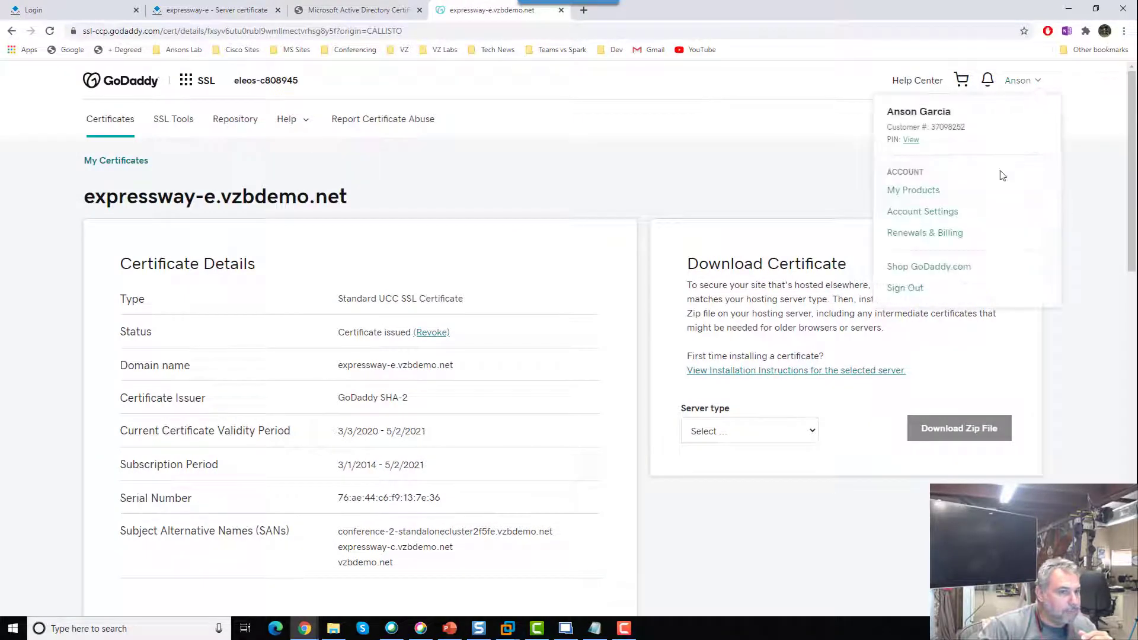
{"action": "left_click", "coordinate": [940, 190]}
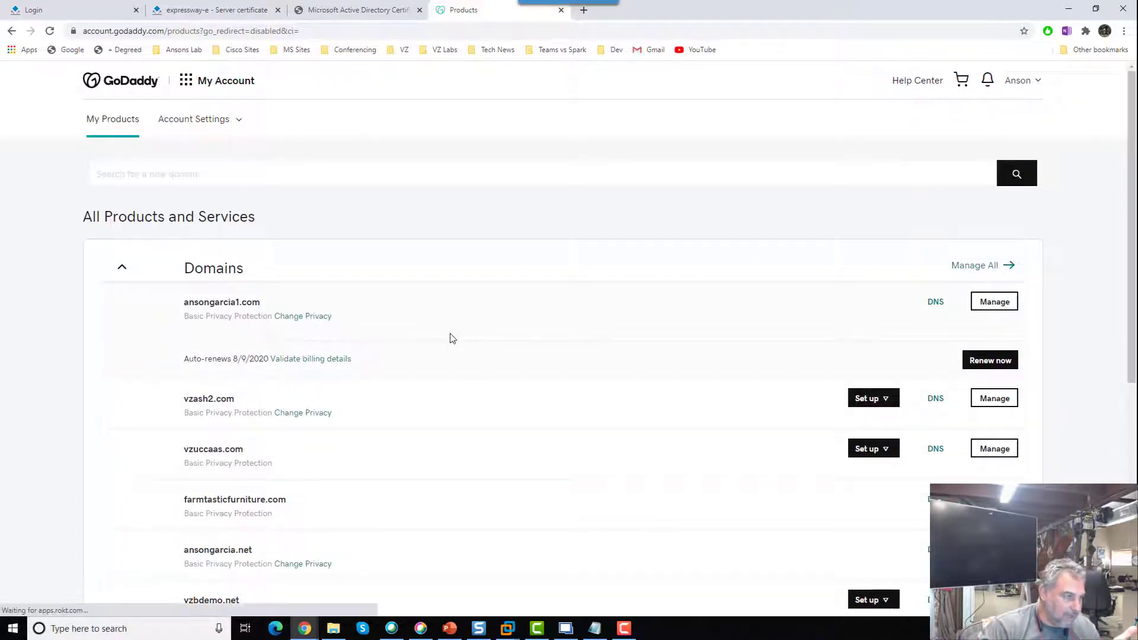
{"action": "scroll", "coordinate": [453, 339], "scroll_direction": "down", "scroll_amount": 2}
{"action": "scroll", "coordinate": [452, 339], "scroll_direction": "down", "scroll_amount": 4}
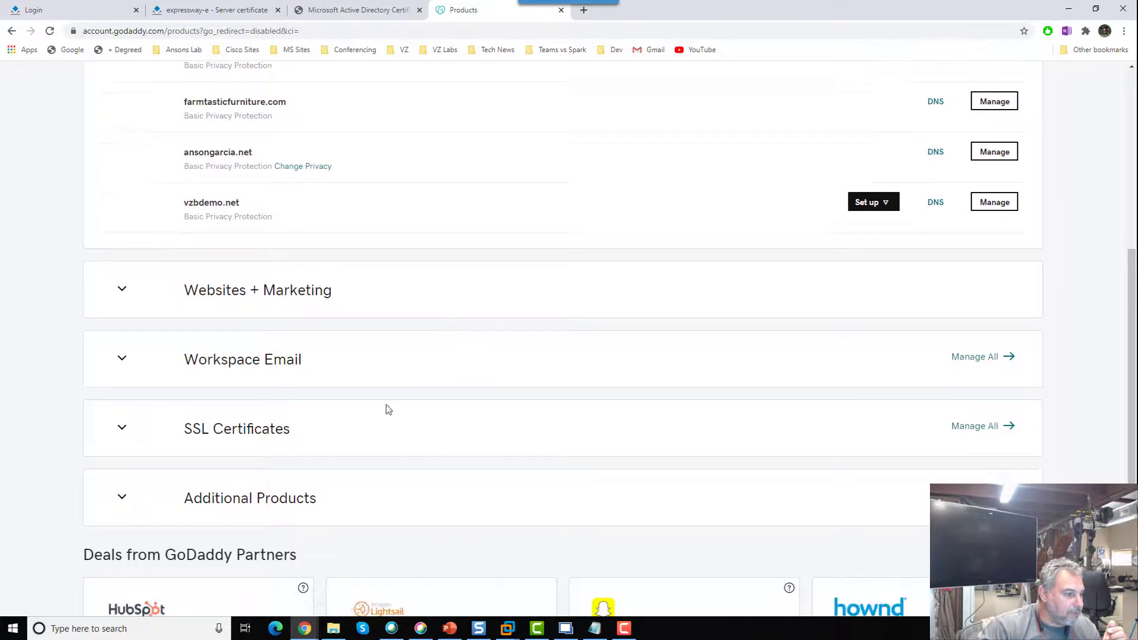
{"action": "left_click", "coordinate": [120, 429]}
{"action": "scroll", "coordinate": [197, 464], "scroll_direction": "down", "scroll_amount": 2}
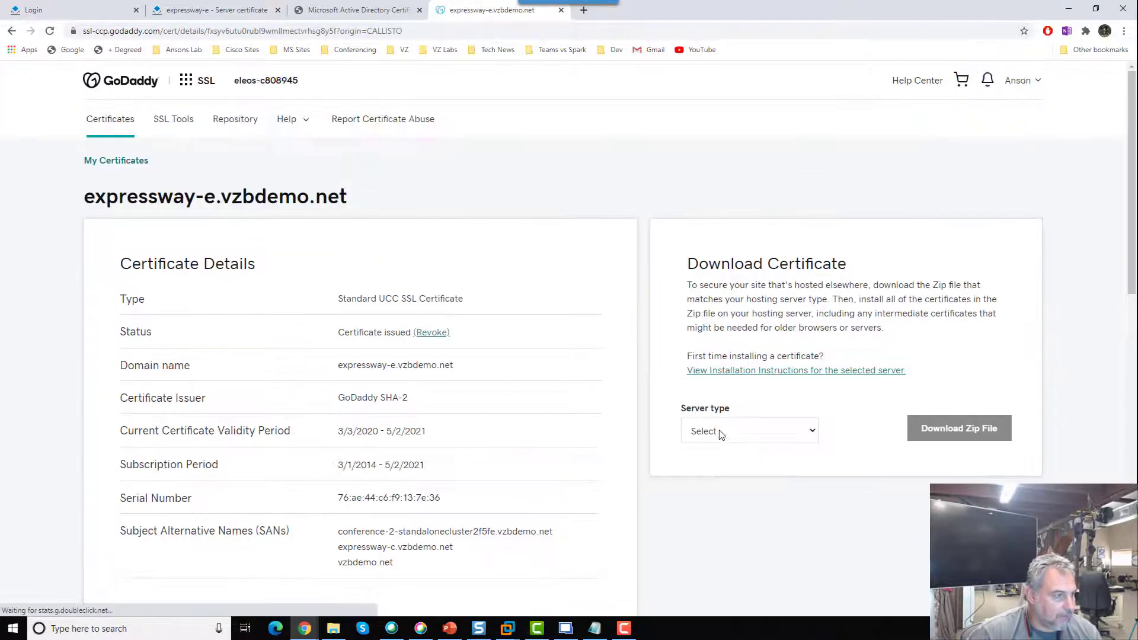
{"action": "scroll", "coordinate": [722, 434], "scroll_direction": "down", "scroll_amount": 2}
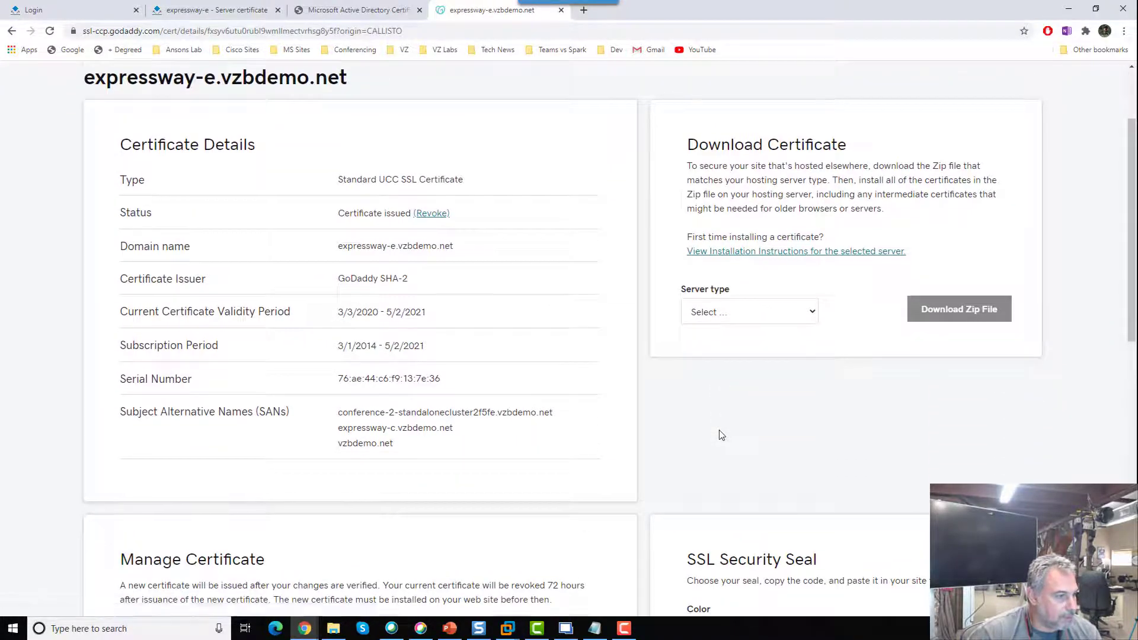
{"action": "scroll", "coordinate": [720, 433], "scroll_direction": "down", "scroll_amount": 7}
{"action": "scroll", "coordinate": [721, 434], "scroll_direction": "down", "scroll_amount": 4}
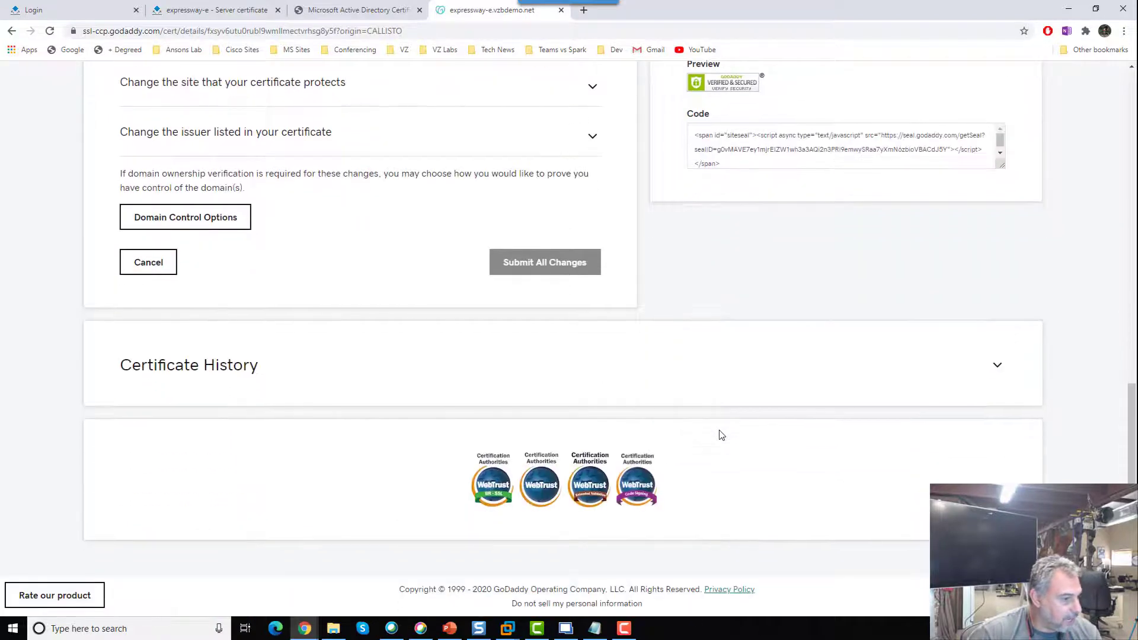
{"action": "scroll", "coordinate": [719, 432], "scroll_direction": "up", "scroll_amount": 6}
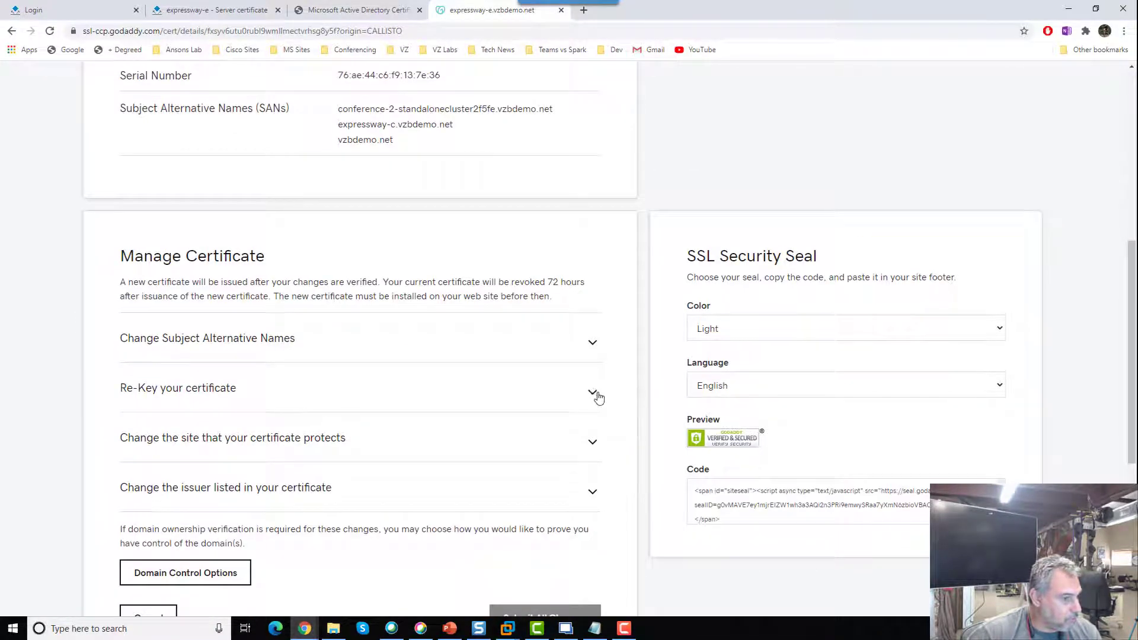
{"action": "left_click", "coordinate": [595, 393]}
{"action": "scroll", "coordinate": [616, 408], "scroll_direction": "down", "scroll_amount": 2}
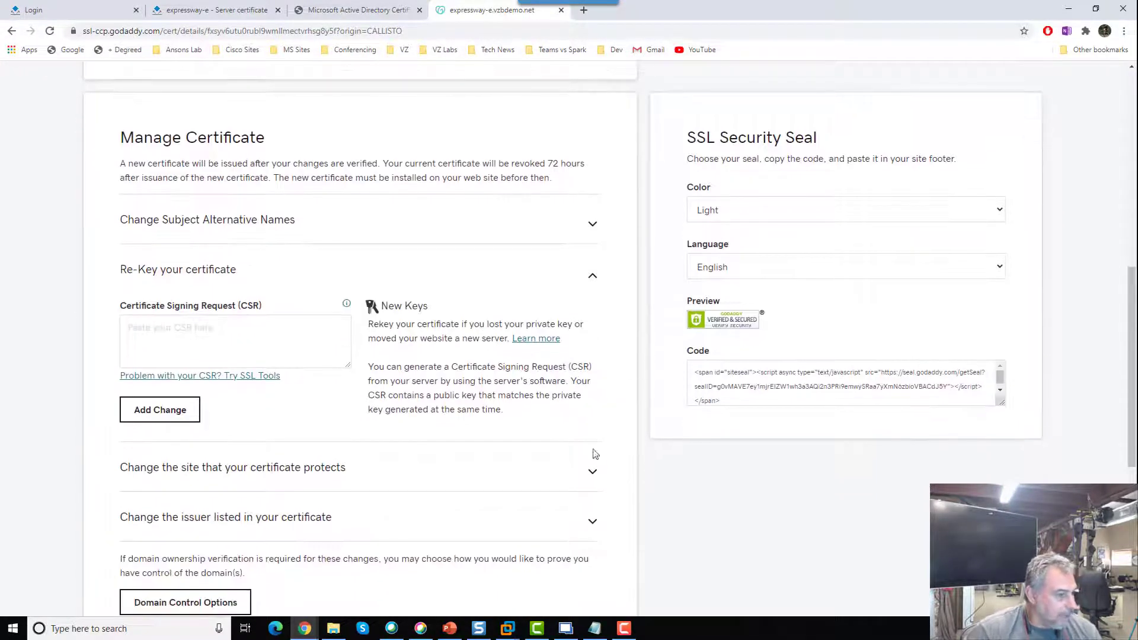
{"action": "left_click", "coordinate": [160, 336]}
{"action": "right_click", "coordinate": [160, 336]}
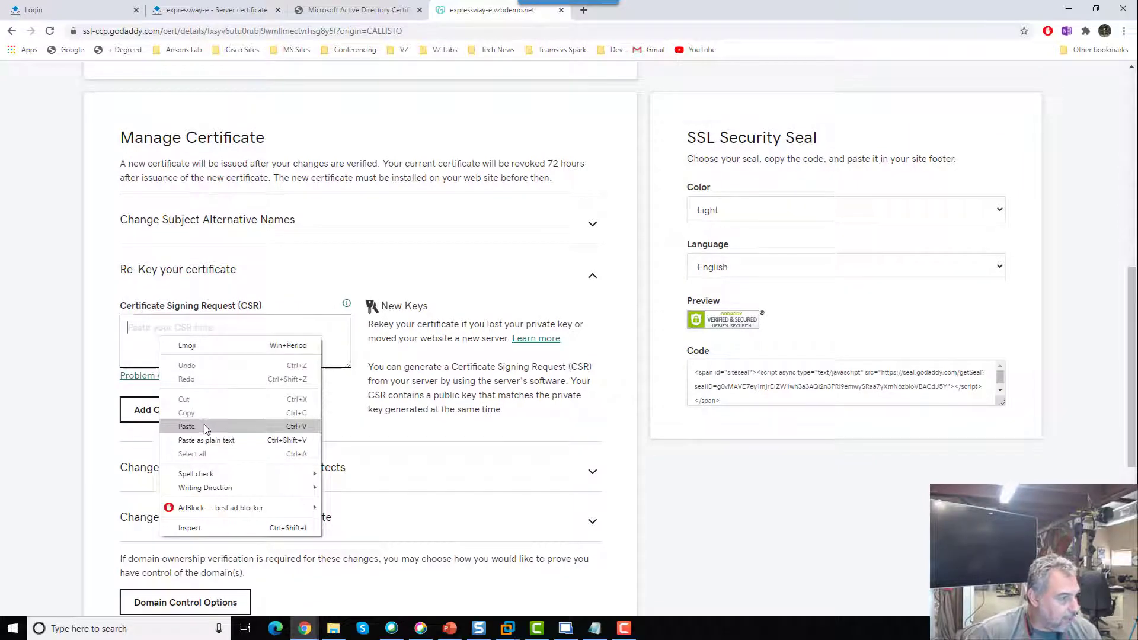
{"action": "left_click", "coordinate": [204, 425]}
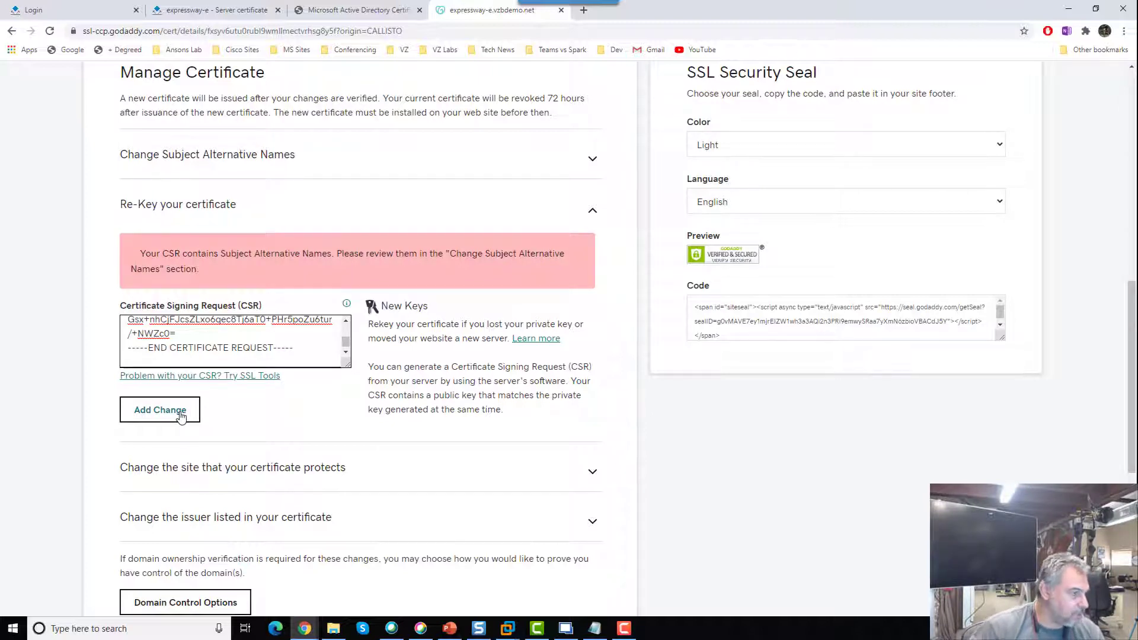
{"action": "scroll", "coordinate": [181, 417], "scroll_direction": "down", "scroll_amount": 4}
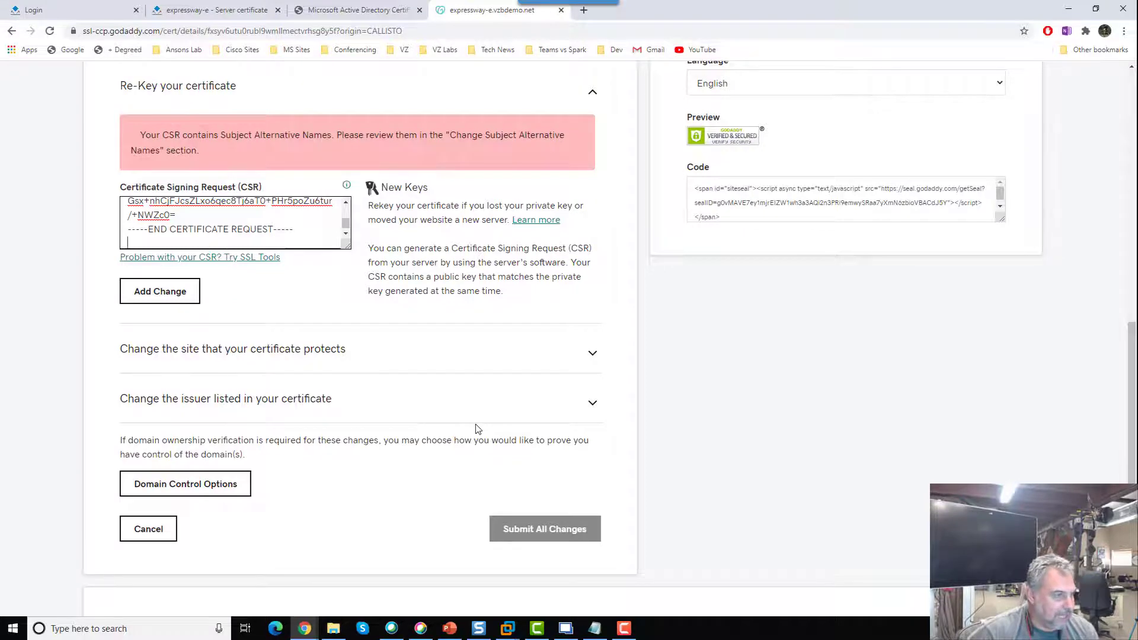
{"action": "scroll", "coordinate": [477, 429], "scroll_direction": "up", "scroll_amount": 5}
{"action": "scroll", "coordinate": [477, 429], "scroll_direction": "up", "scroll_amount": 4}
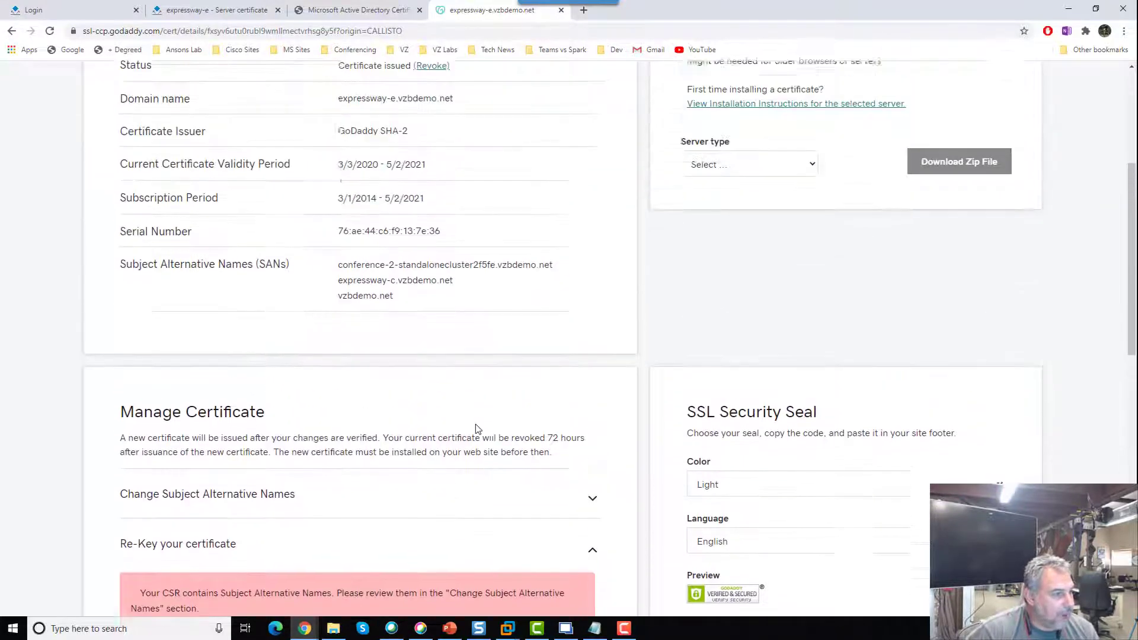
{"action": "scroll", "coordinate": [478, 428], "scroll_direction": "down", "scroll_amount": 3}
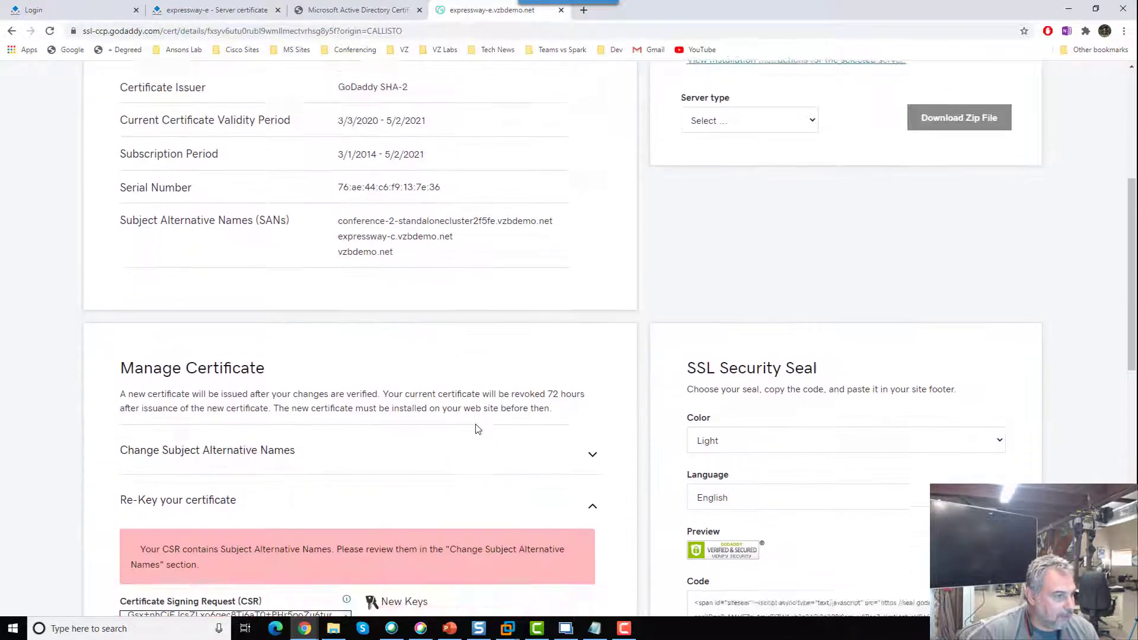
{"action": "scroll", "coordinate": [477, 428], "scroll_direction": "up", "scroll_amount": 2}
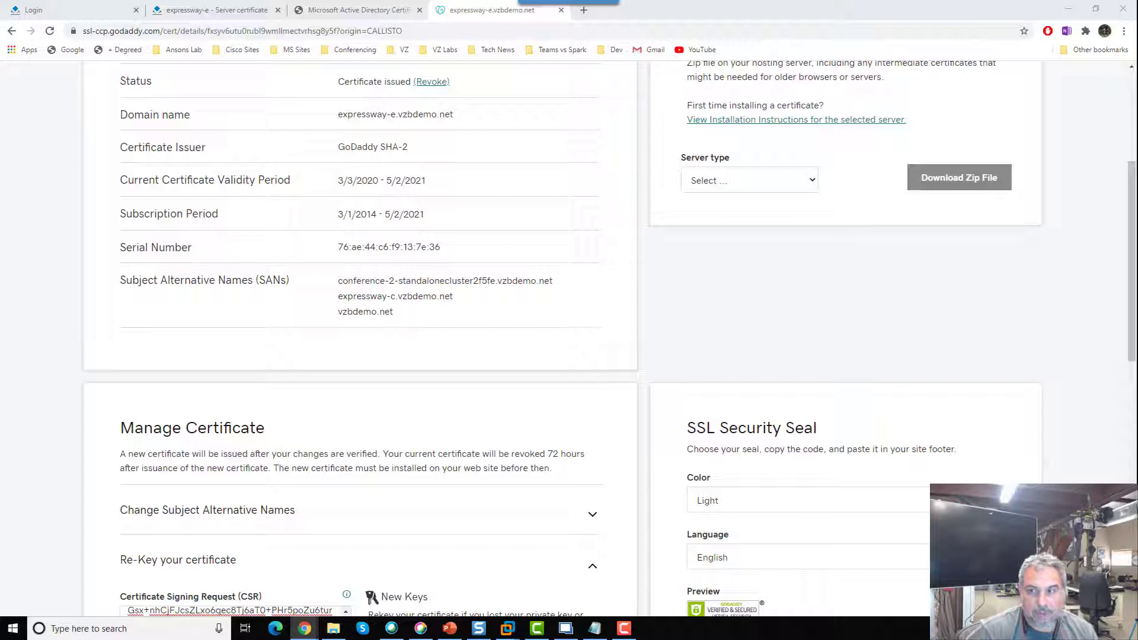
Set GoDaddy's server type to Other and download the expressway-e certificate zip file
{"action": "left_click_drag", "start_coordinate": [1137, 21], "coordinate": [633, 24]}
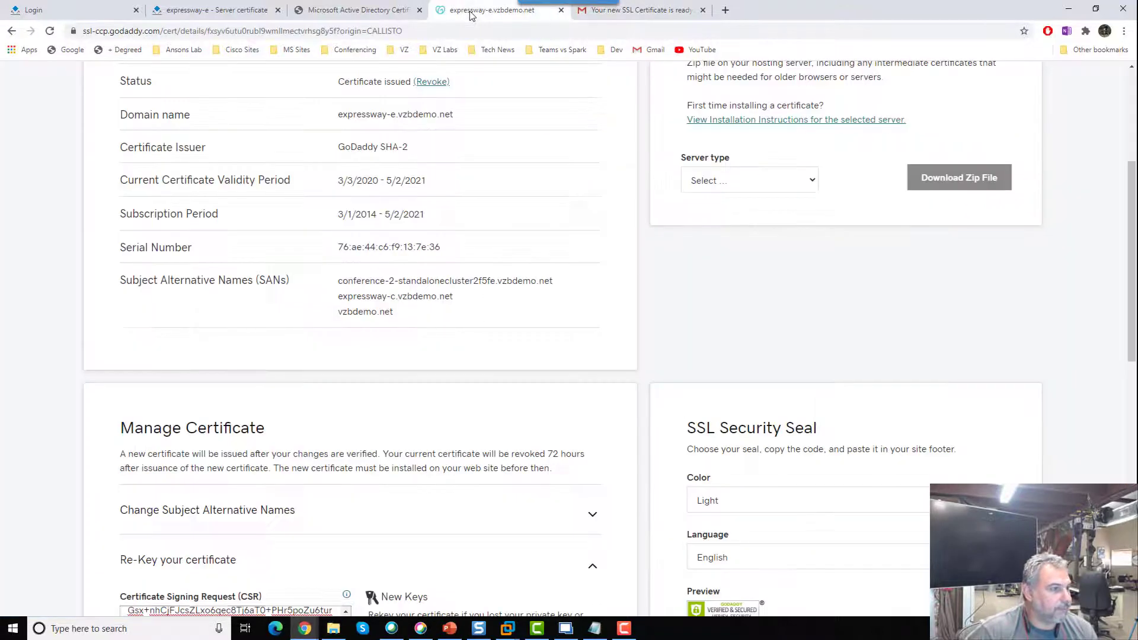
{"action": "left_click", "coordinate": [470, 11]}
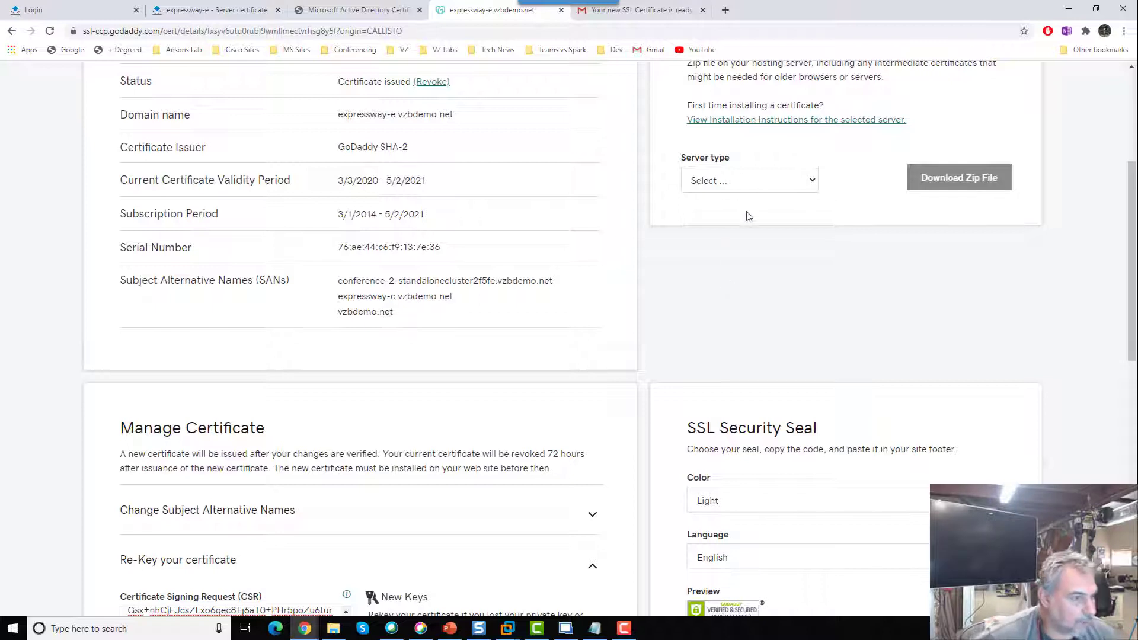
{"action": "left_click", "coordinate": [782, 175]}
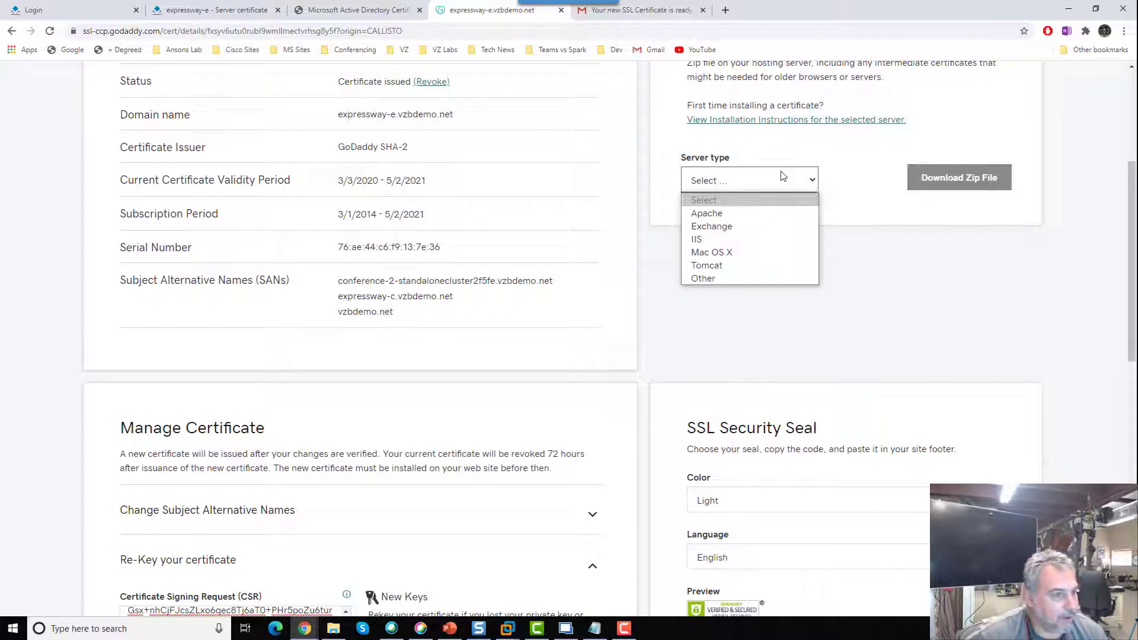
{"action": "left_click", "coordinate": [774, 279]}
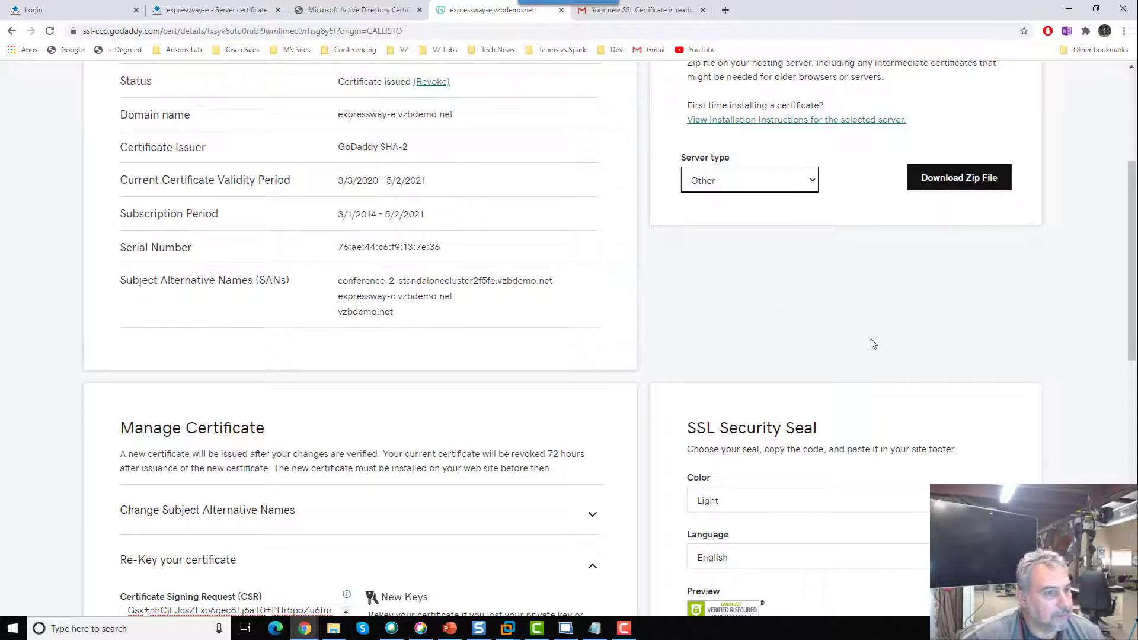
{"action": "left_click", "coordinate": [987, 189]}
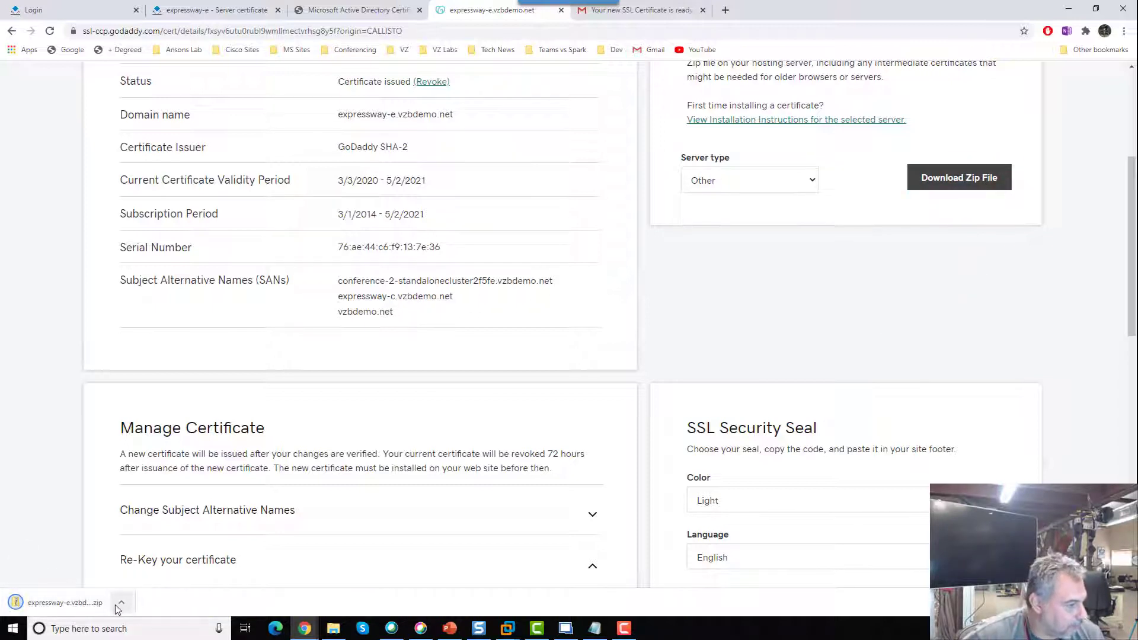
Extract the downloaded certificate zip into an expressway-e.vzbdemo.net folder
{"action": "left_click", "coordinate": [121, 602]}
{"action": "left_click", "coordinate": [164, 560]}
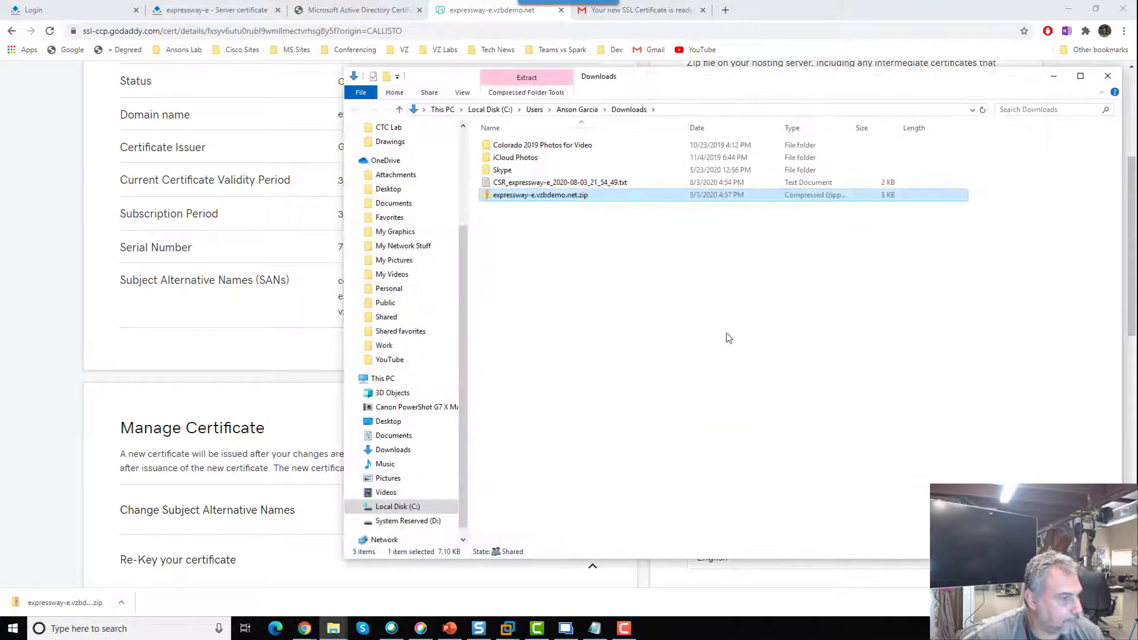
{"action": "right_click", "coordinate": [568, 195]}
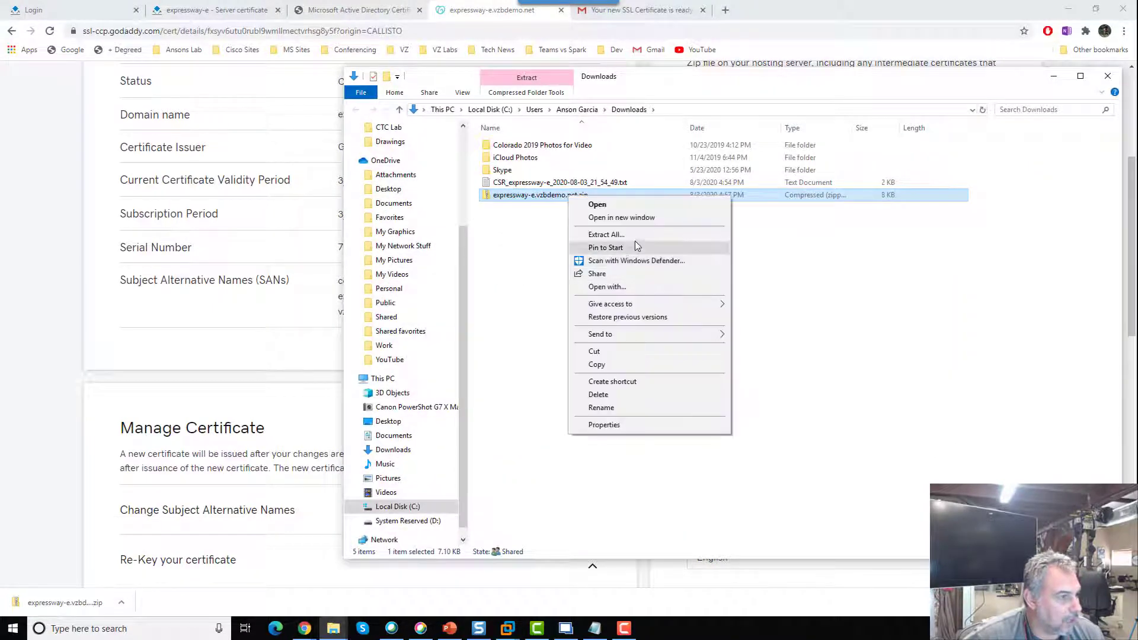
{"action": "left_click", "coordinate": [634, 236]}
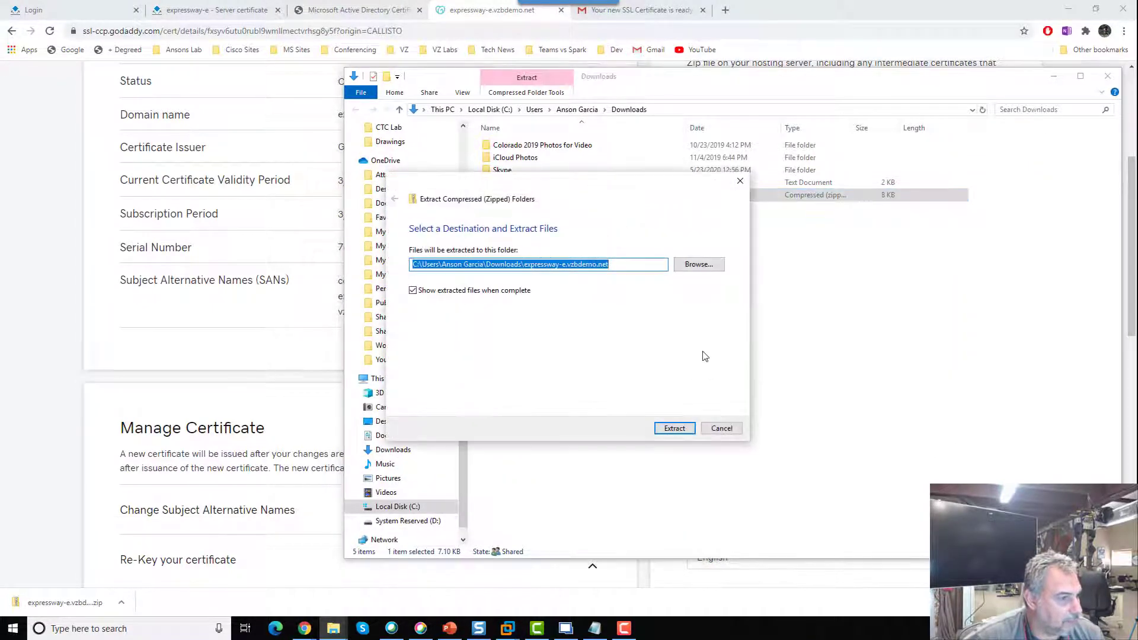
{"action": "left_click", "coordinate": [679, 429]}
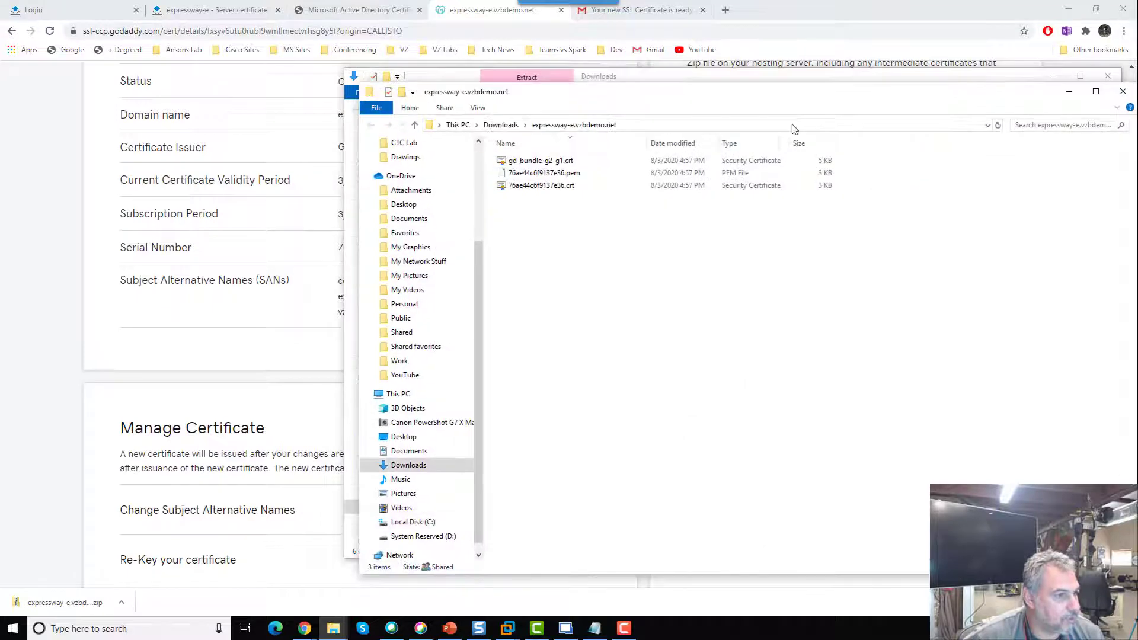
{"action": "left_click_drag", "start_coordinate": [790, 93], "coordinate": [730, 90]}
{"action": "left_click", "coordinate": [1107, 77]}
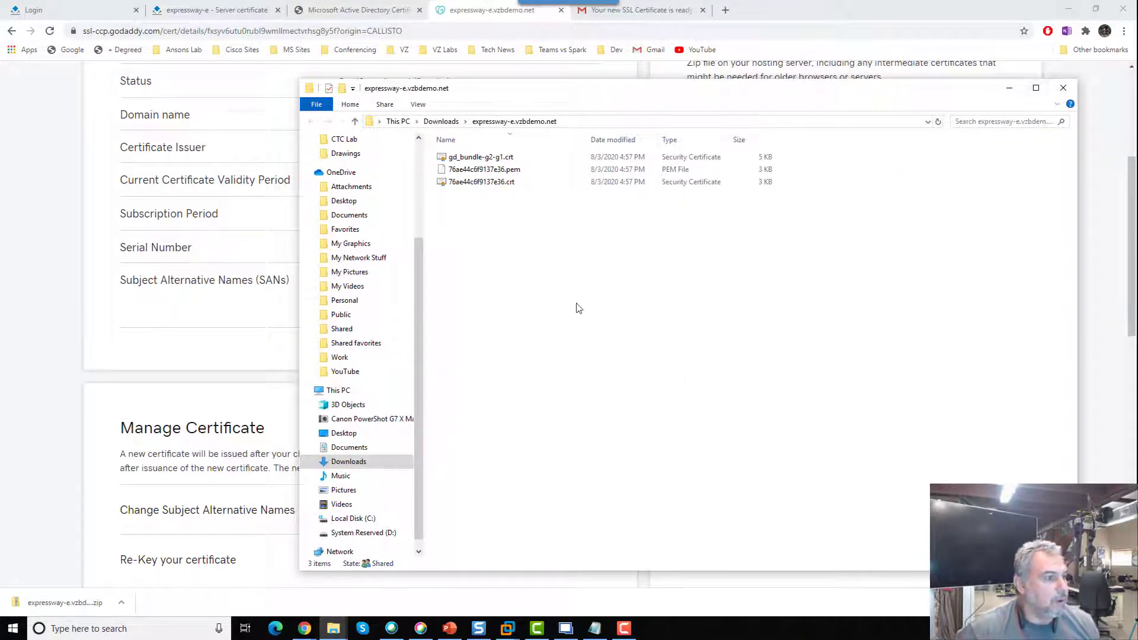
Locate the gd_bundle-g2-g1.crt CA bundle and 76ae44c6f9137e36.crt server certificate among the extracted files
{"action": "left_click", "coordinate": [511, 161]}
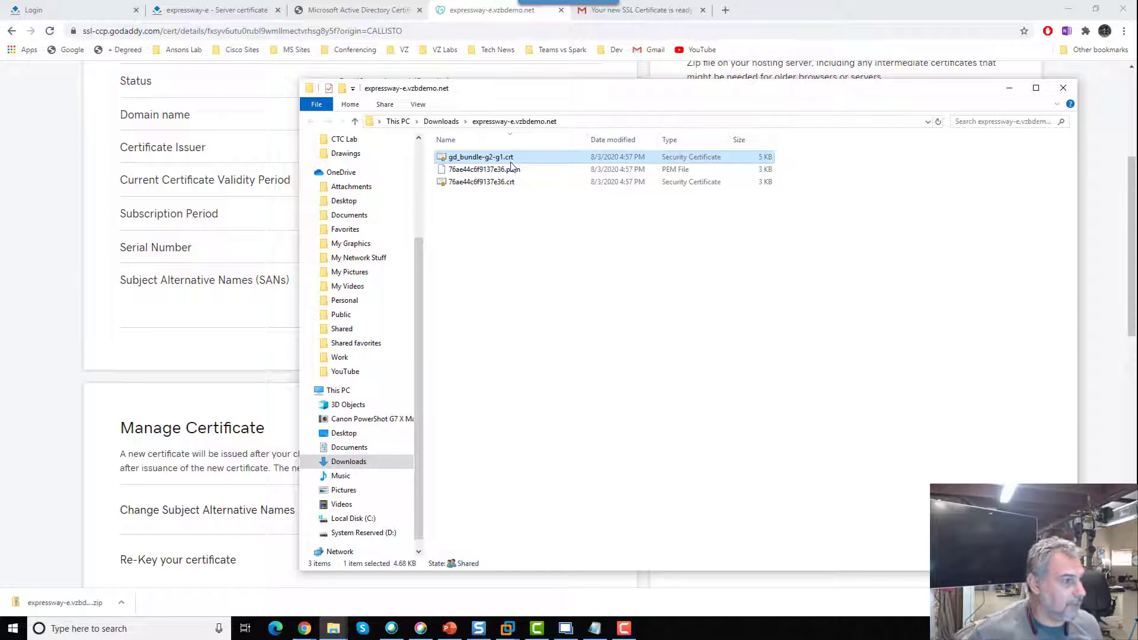
{"action": "left_click", "coordinate": [511, 189]}
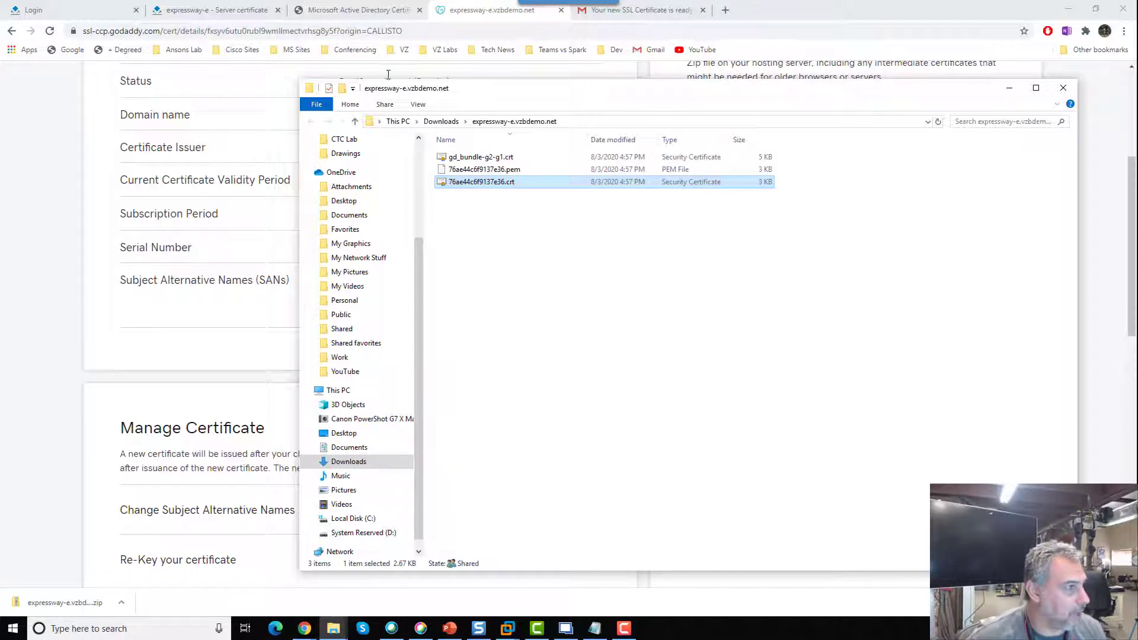
{"action": "left_click", "coordinate": [217, 10]}
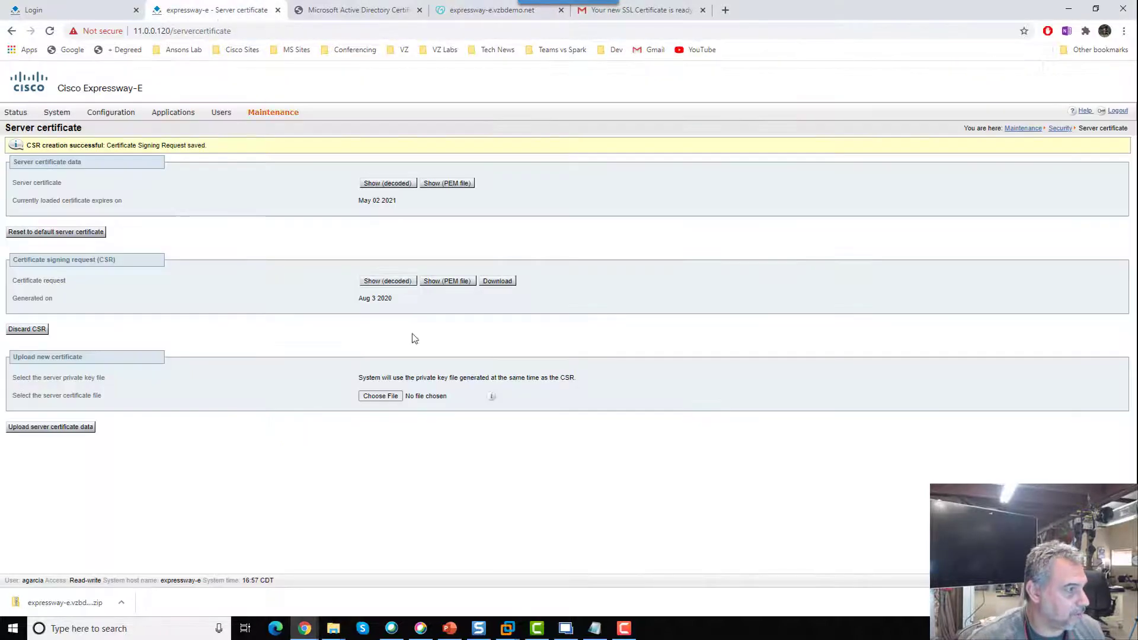
Cancel the server certificate file choice and open 76ae44c6f9137e36.crt from the extracted folder to view it
{"action": "left_click", "coordinate": [372, 402]}
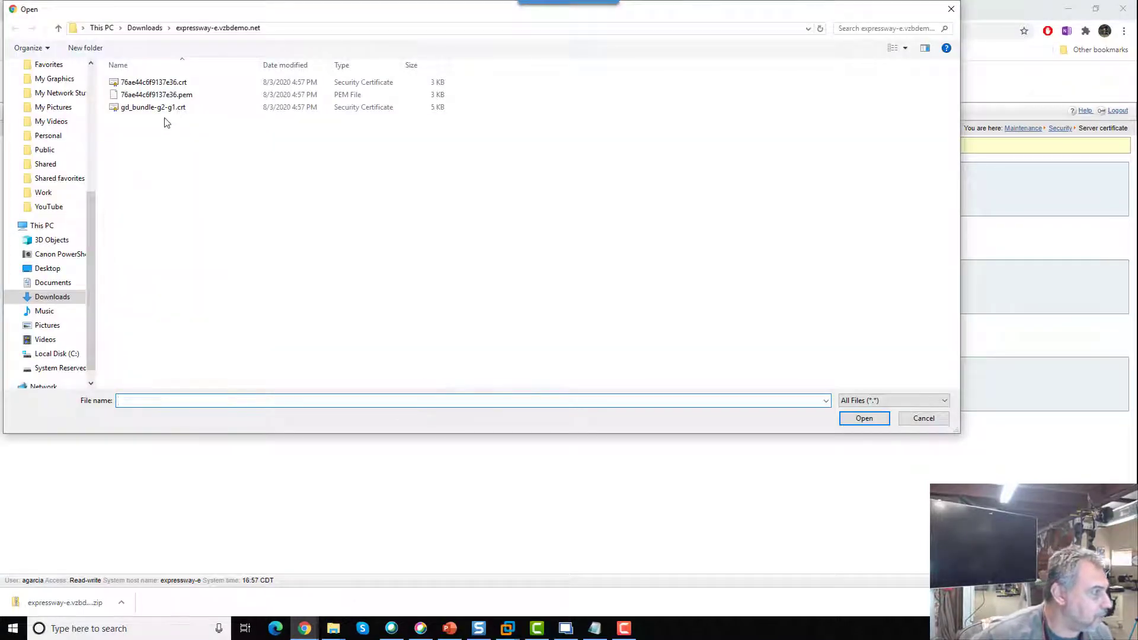
{"action": "left_click", "coordinate": [158, 83]}
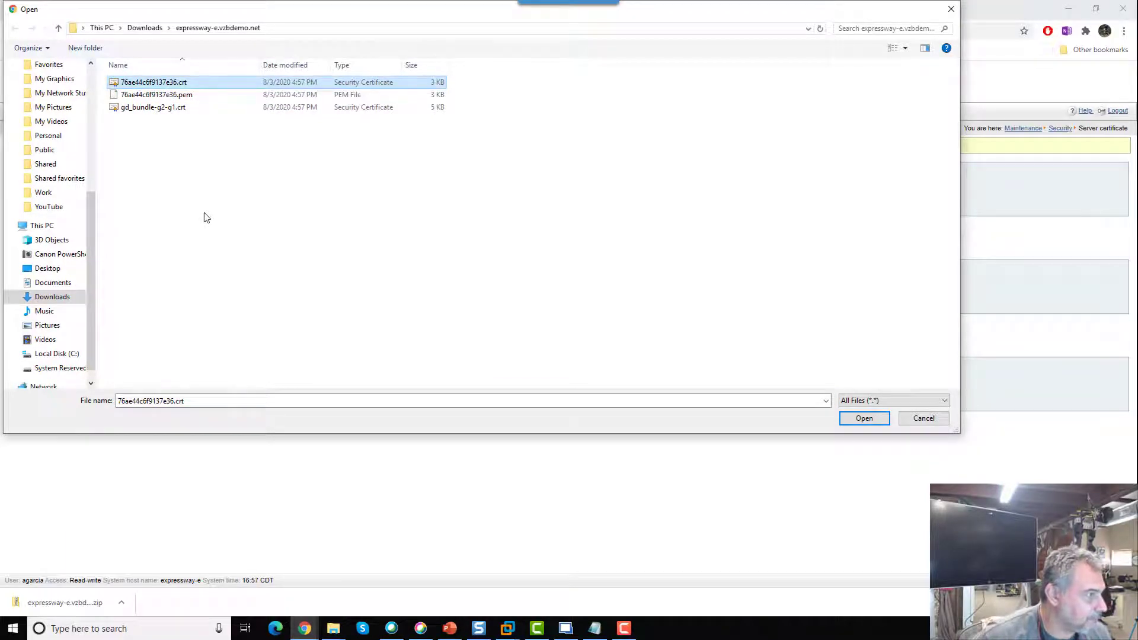
{"action": "left_click", "coordinate": [925, 419]}
{"action": "mouse_move", "coordinate": [333, 628]}
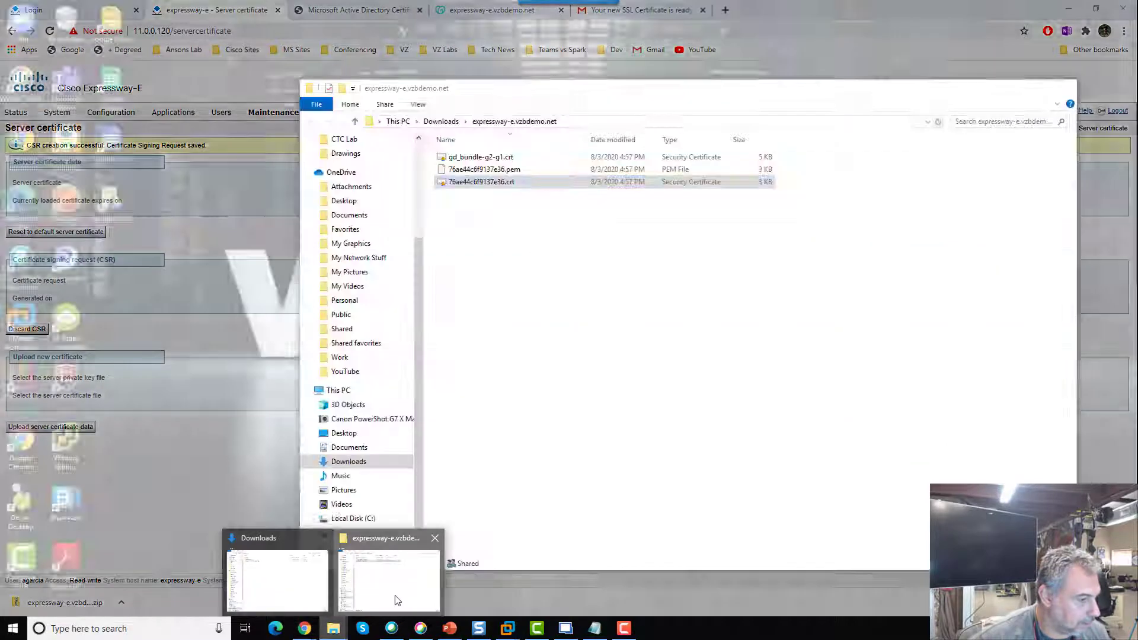
{"action": "left_click", "coordinate": [396, 595]}
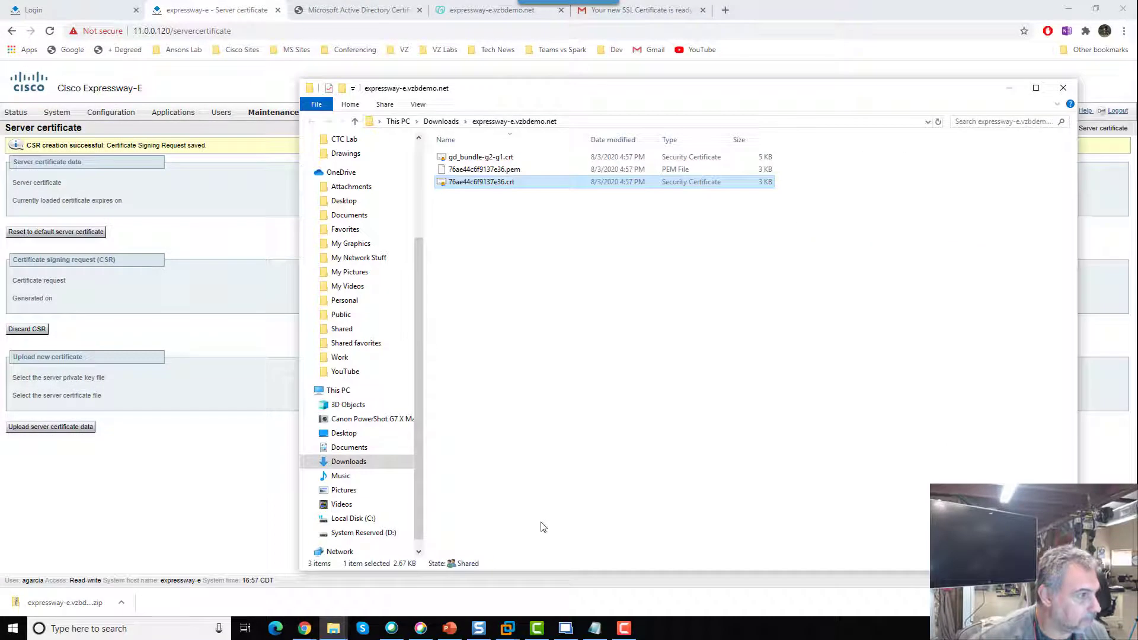
{"action": "double_click", "coordinate": [508, 185]}
{"action": "left_click", "coordinate": [602, 327]}
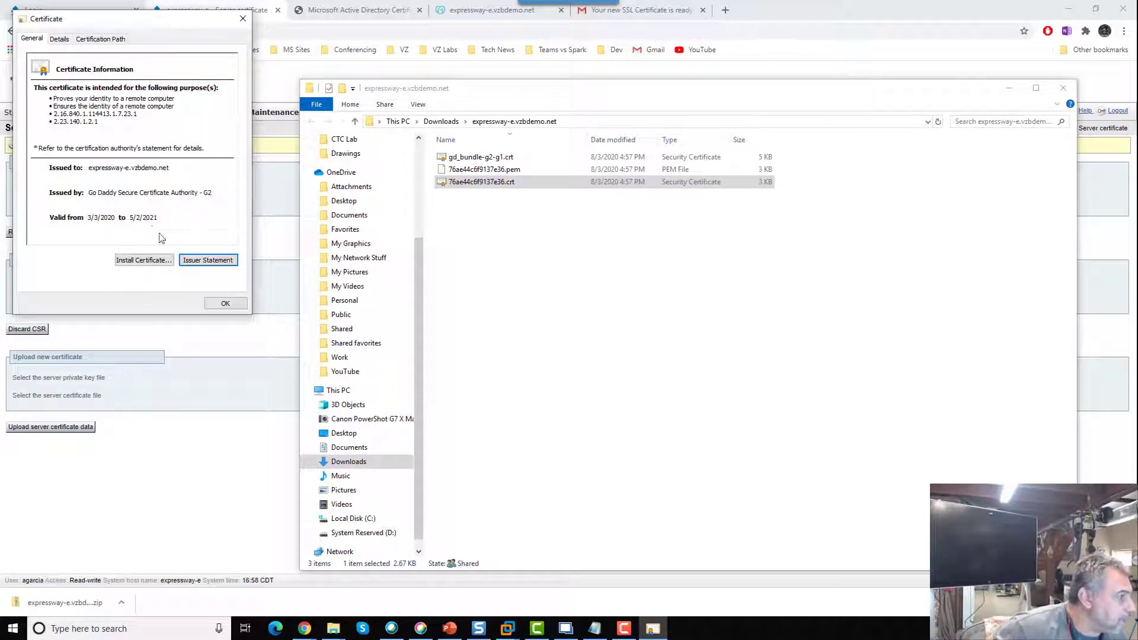
{"action": "left_click", "coordinate": [59, 38]}
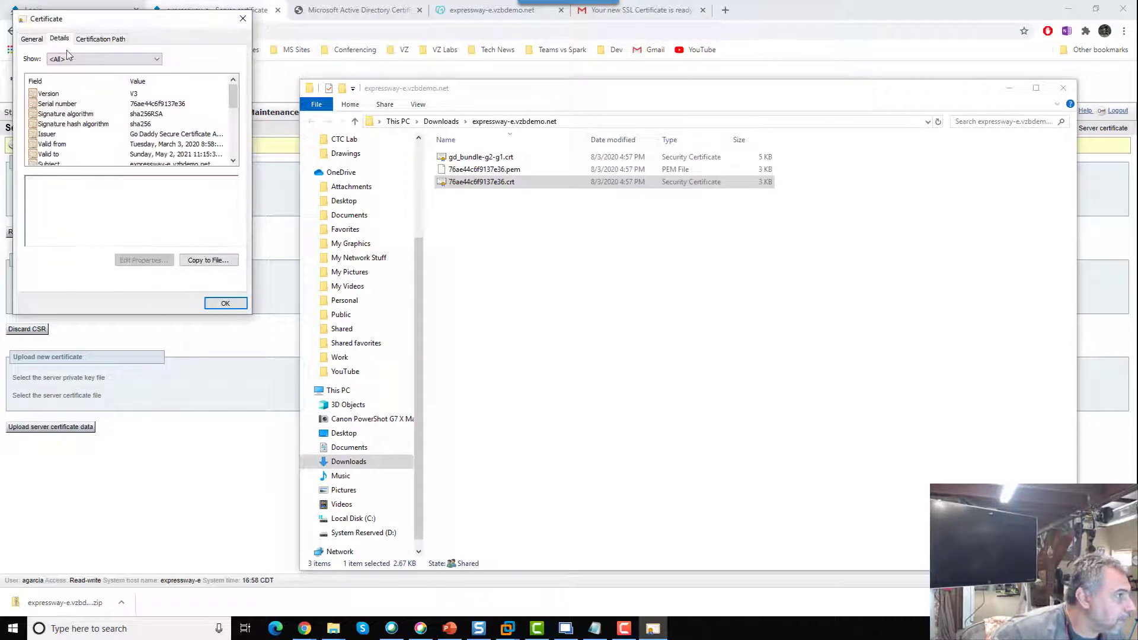
{"action": "left_click_drag", "start_coordinate": [233, 97], "coordinate": [233, 103]}
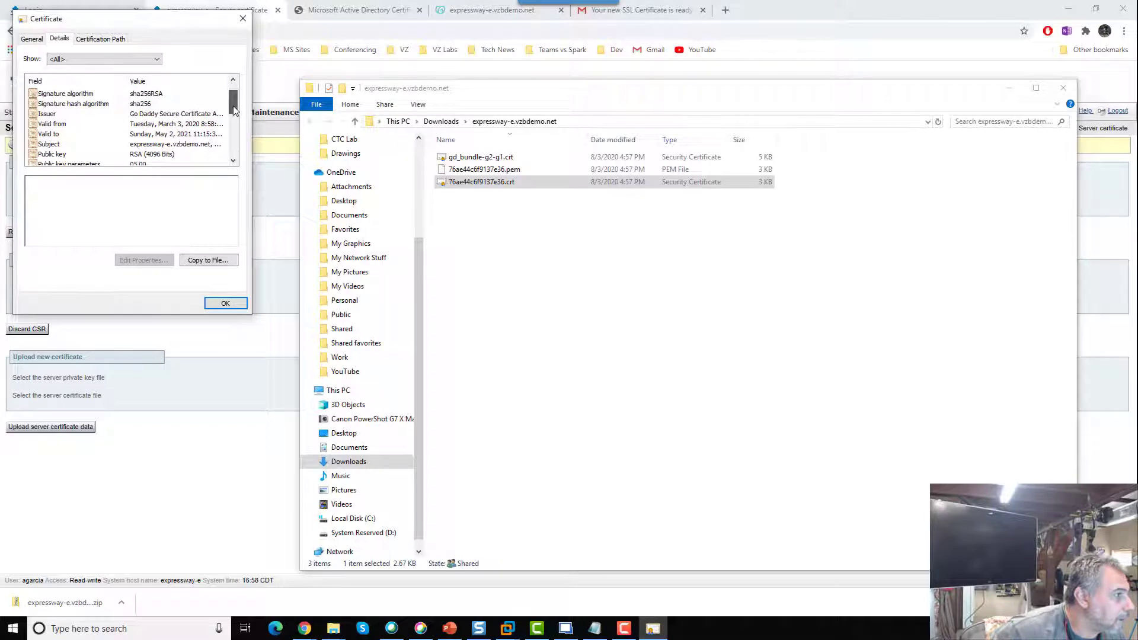
{"action": "left_click", "coordinate": [201, 145]}
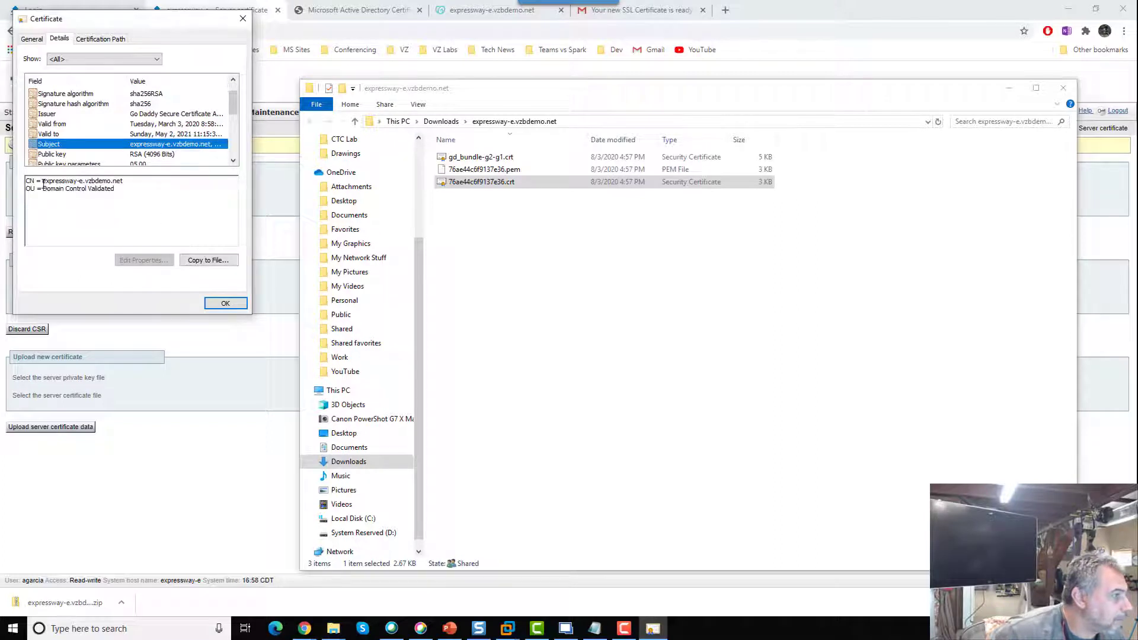
{"action": "left_click_drag", "start_coordinate": [42, 181], "coordinate": [133, 181]}
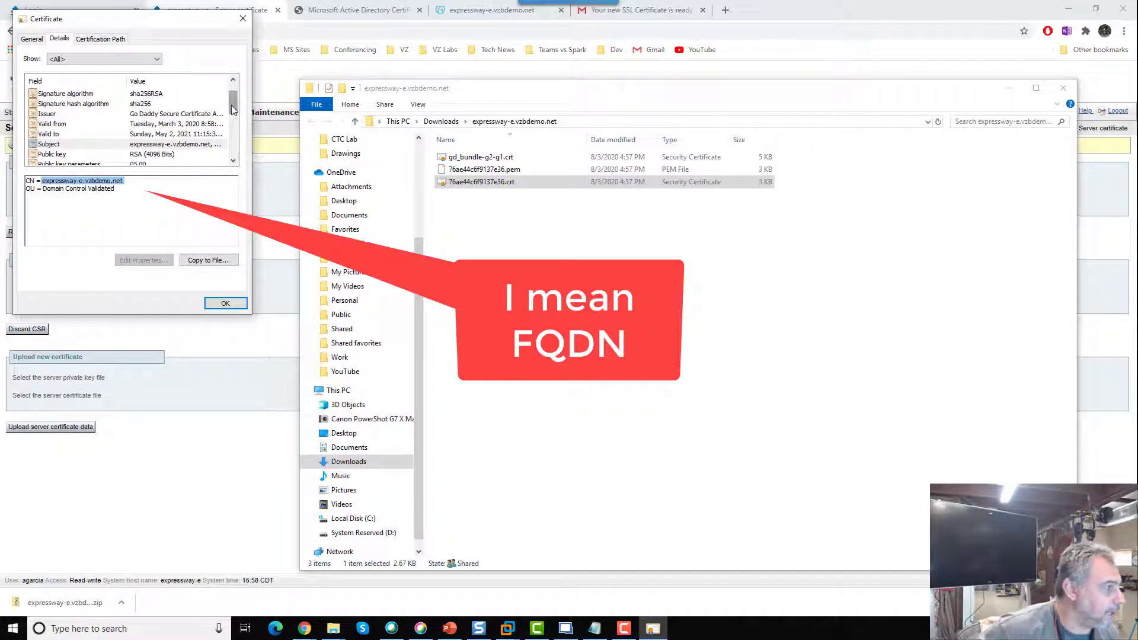
{"action": "left_click_drag", "start_coordinate": [231, 112], "coordinate": [231, 130]}
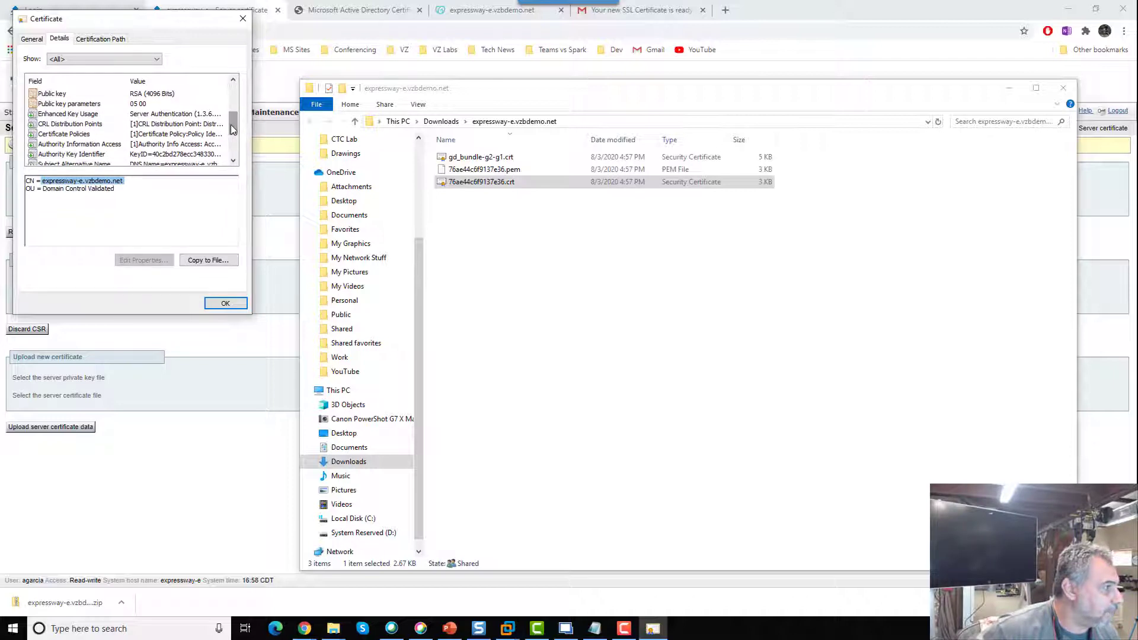
{"action": "left_click", "coordinate": [233, 160]}
{"action": "left_click", "coordinate": [233, 161]}
{"action": "left_click", "coordinate": [117, 145]}
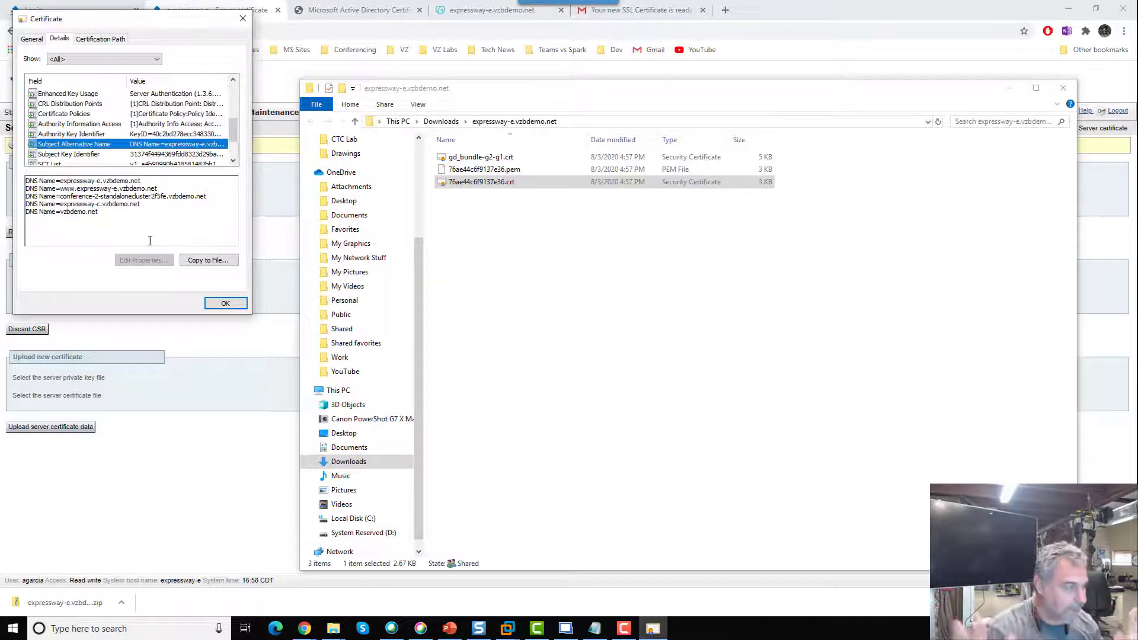
{"action": "left_click", "coordinate": [225, 303]}
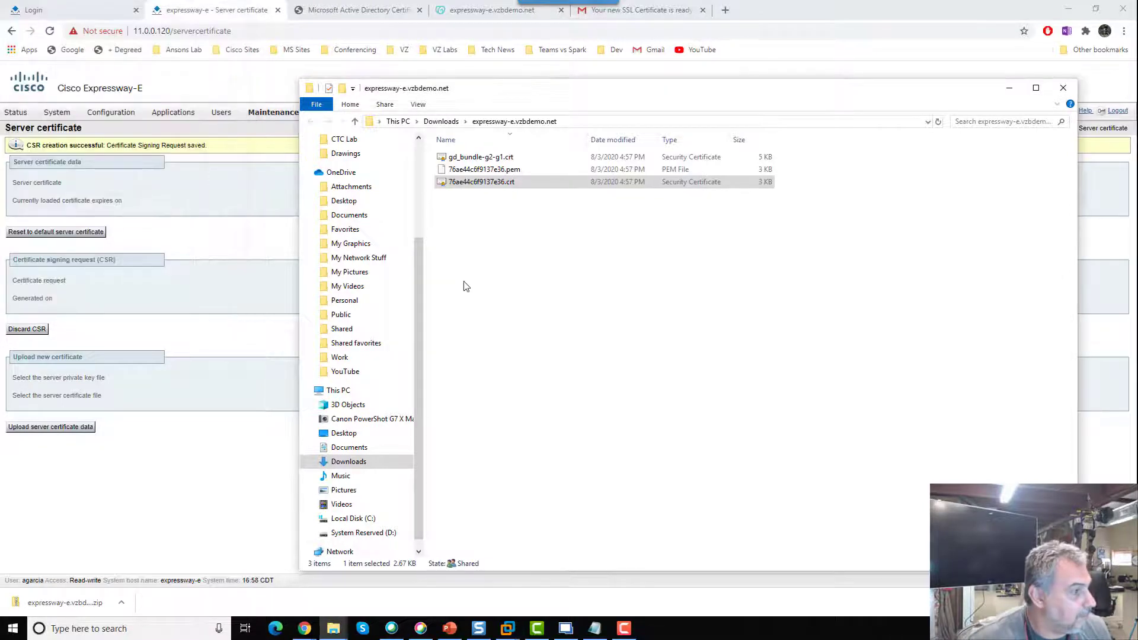
Choose 76ae44c6f9137e36.crt as the server certificate, then discard the pending CSR on Expressway-E
{"action": "left_click", "coordinate": [245, 340]}
{"action": "left_click", "coordinate": [382, 396]}
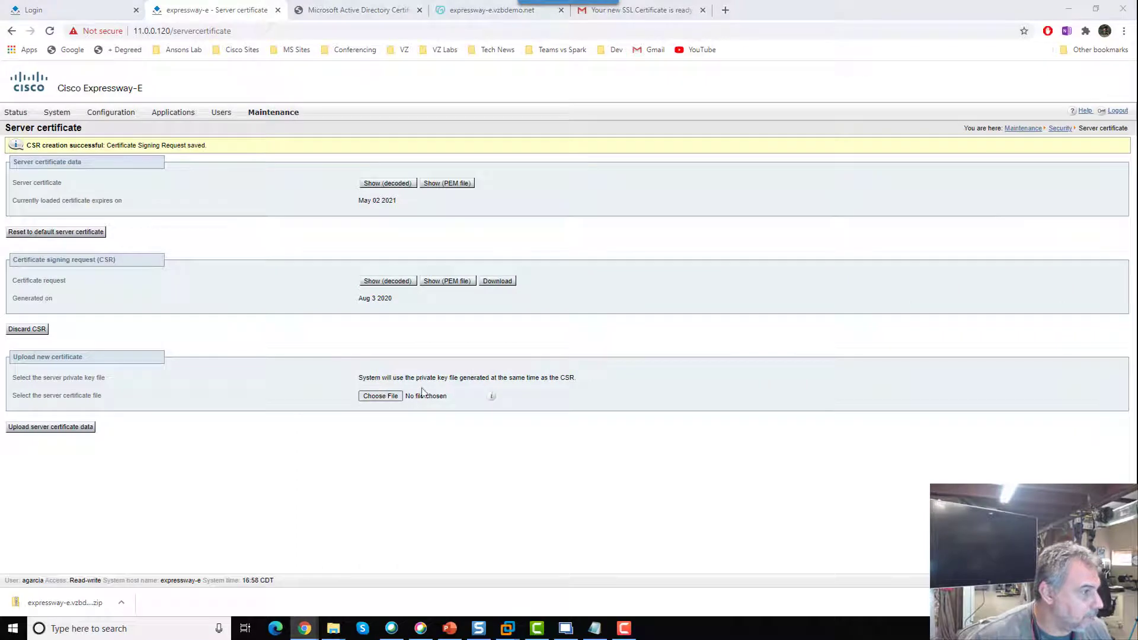
{"action": "double_click", "coordinate": [177, 83]}
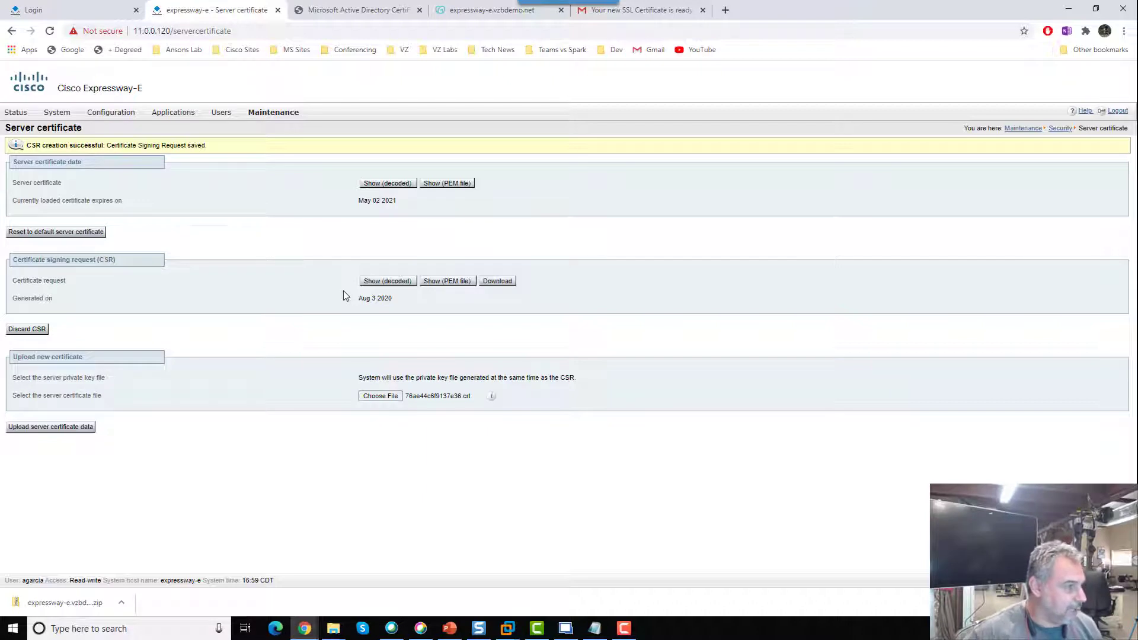
{"action": "left_click", "coordinate": [44, 333]}
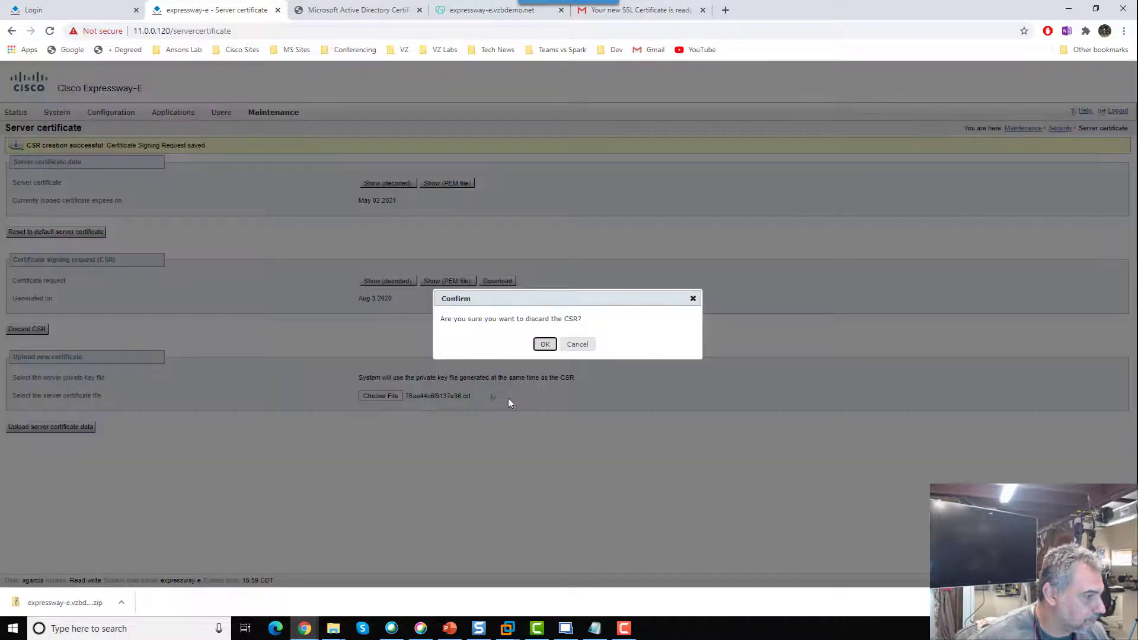
{"action": "left_click", "coordinate": [544, 344]}
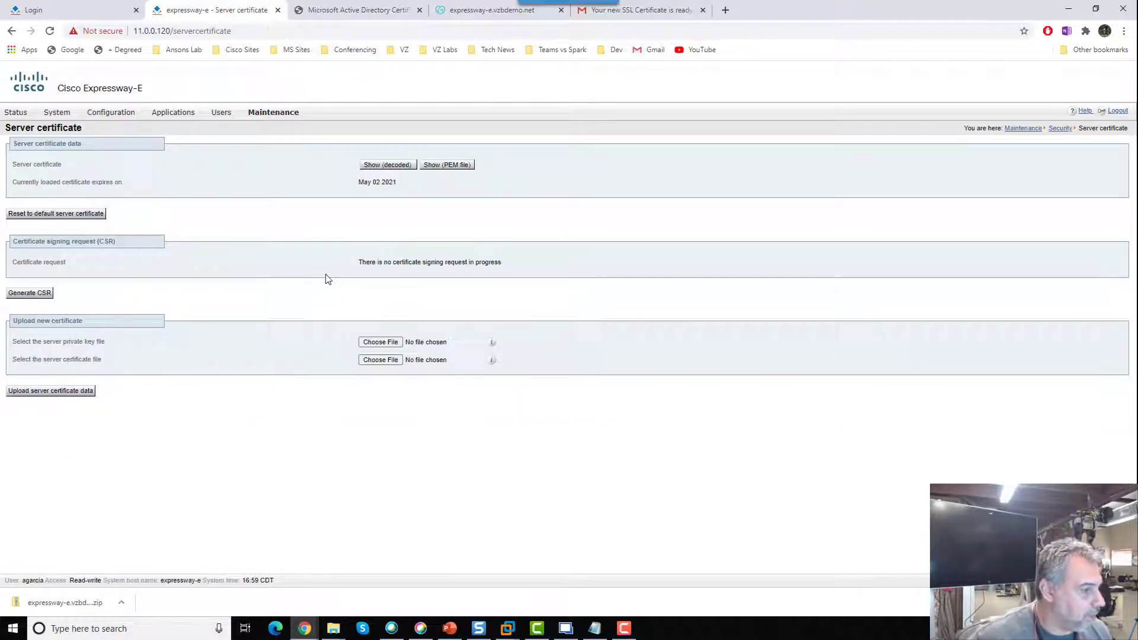
Open Expressway-E's Trusted CA certificate page and browse for the gd_bundle-g2-g1.crt file
{"action": "mouse_move", "coordinate": [284, 114]}
{"action": "mouse_move", "coordinate": [298, 188]}
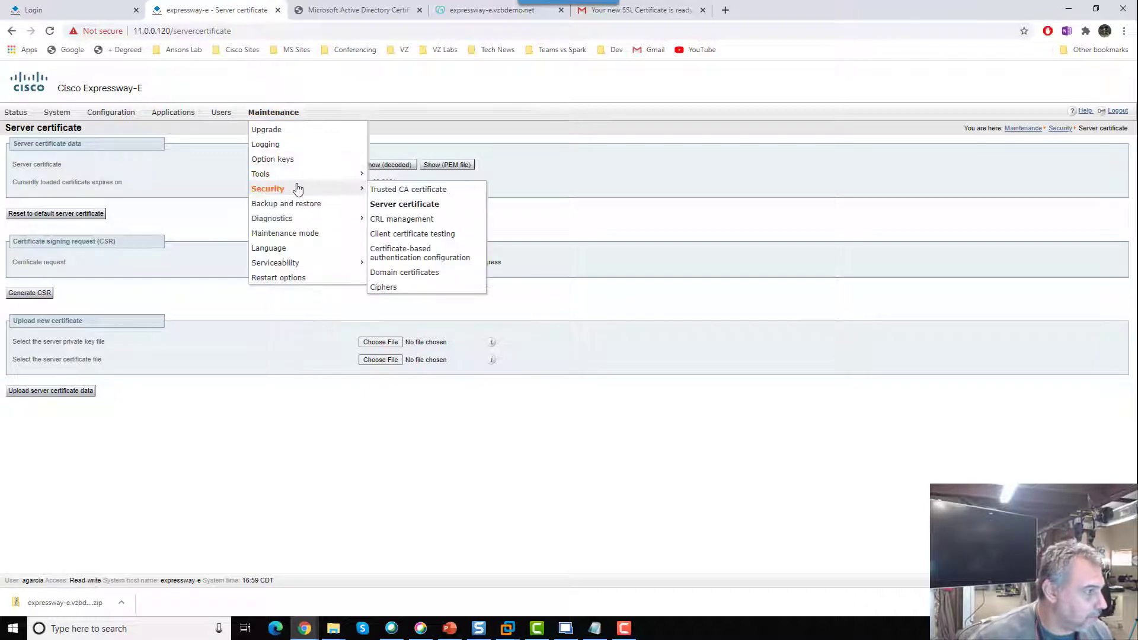
{"action": "left_click", "coordinate": [379, 189]}
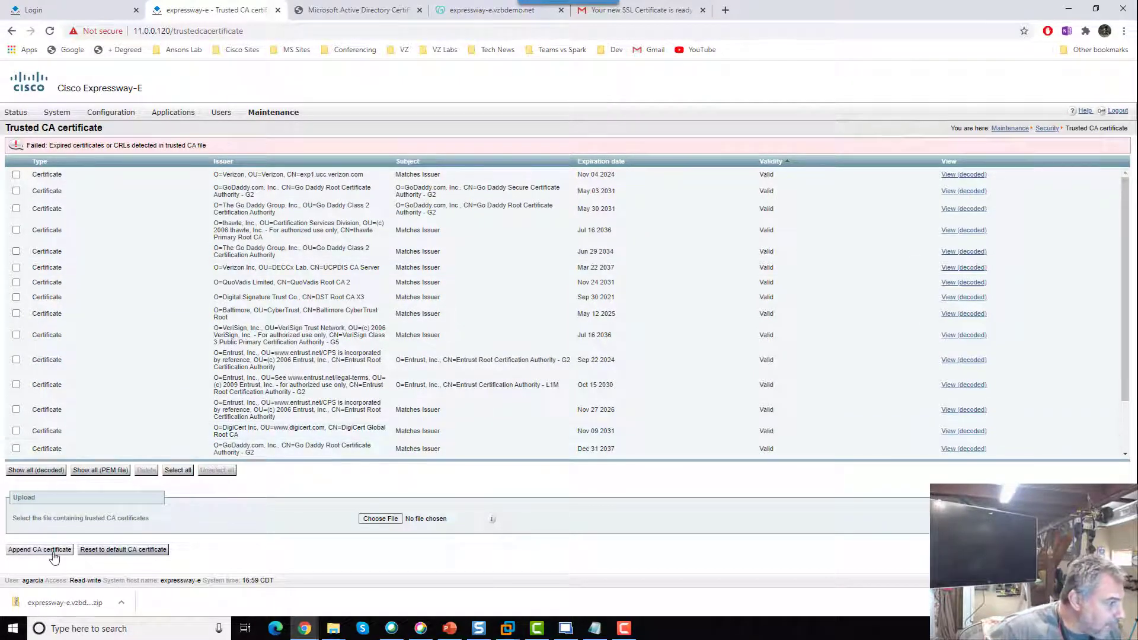
{"action": "left_click", "coordinate": [24, 550]}
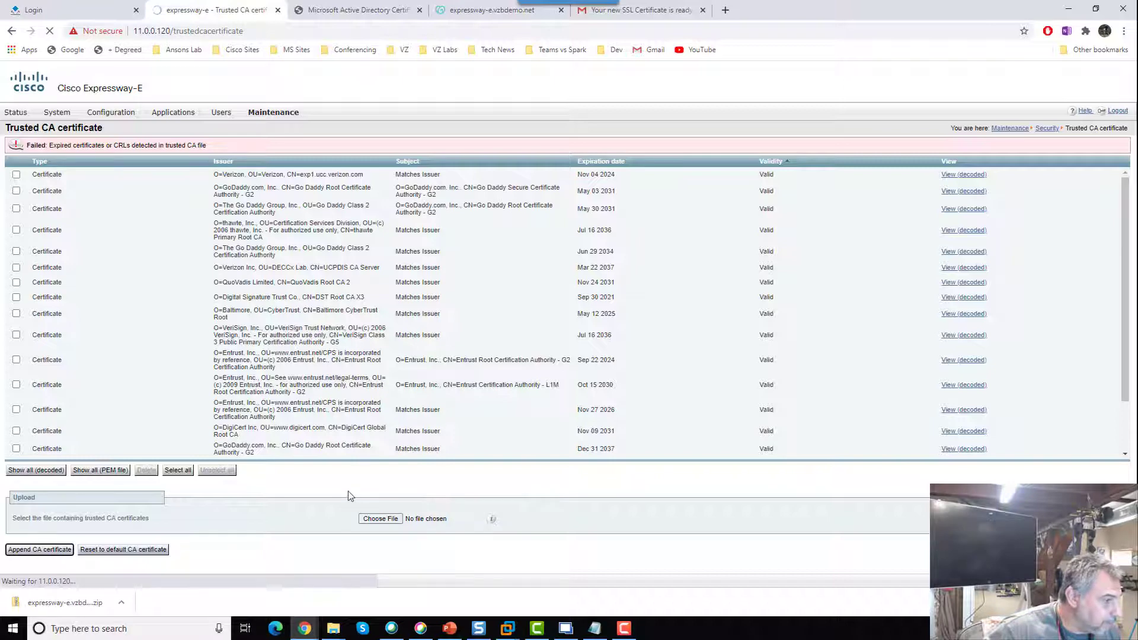
{"action": "left_click", "coordinate": [380, 519]}
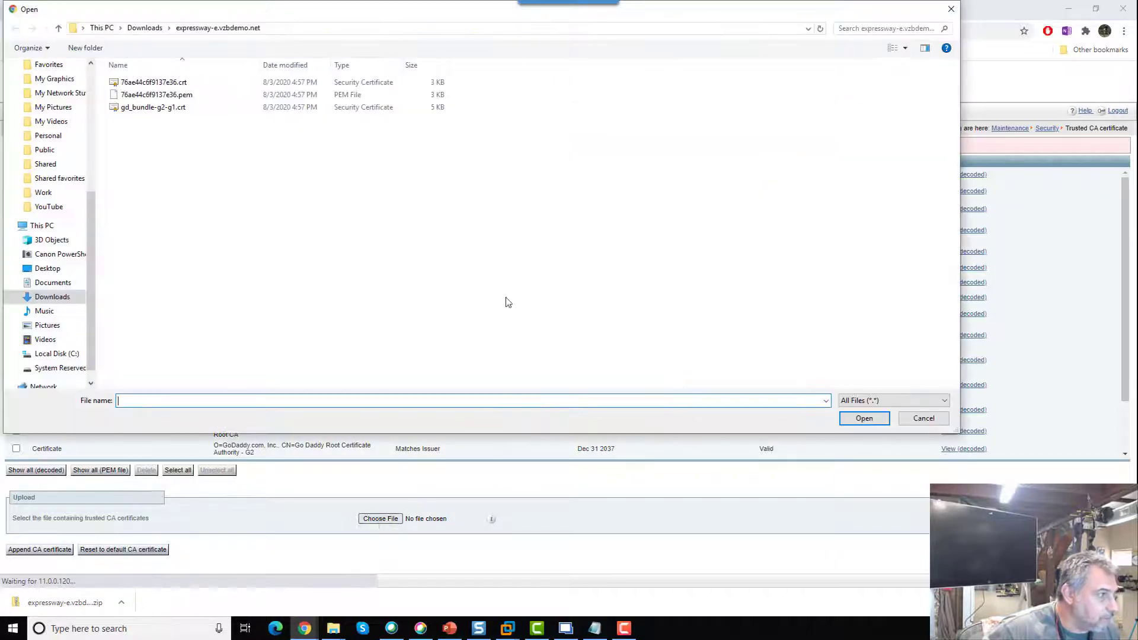
{"action": "left_click", "coordinate": [166, 112]}
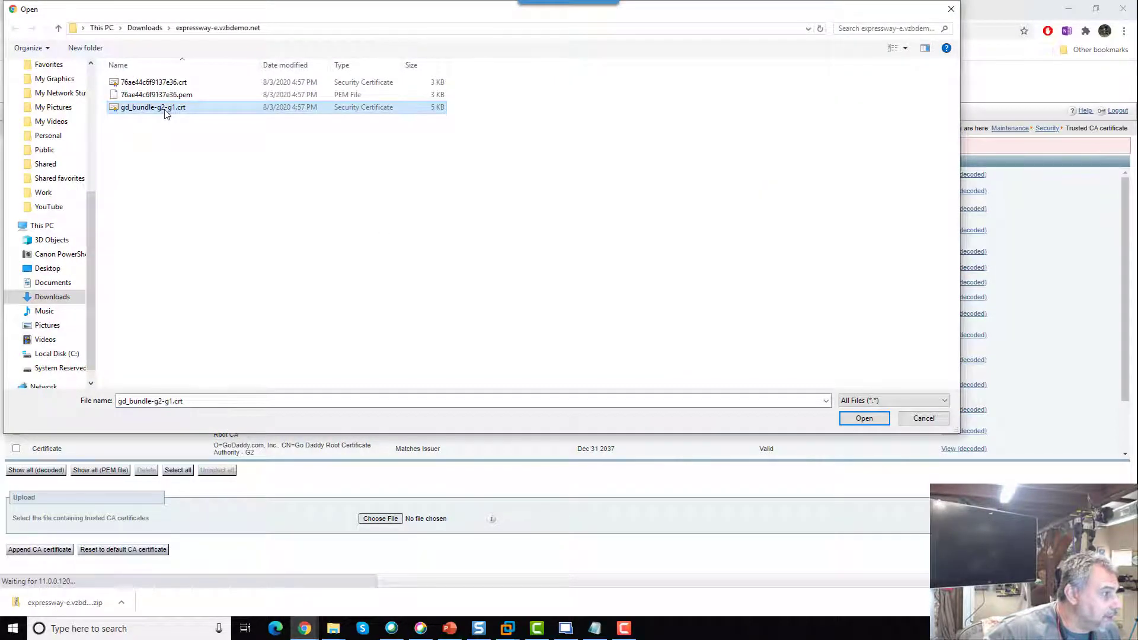
{"action": "left_click", "coordinate": [864, 418]}
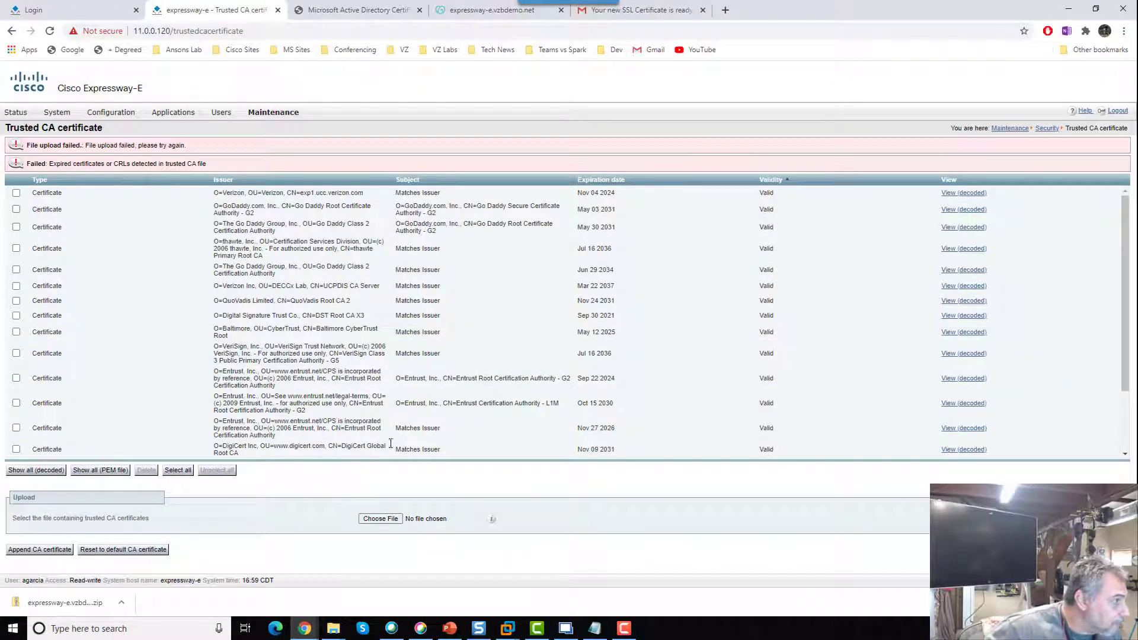
Append gd_bundle-g2-g1.crt to the trusted CAs and review the expired-certificates warning
{"action": "left_click", "coordinate": [380, 519]}
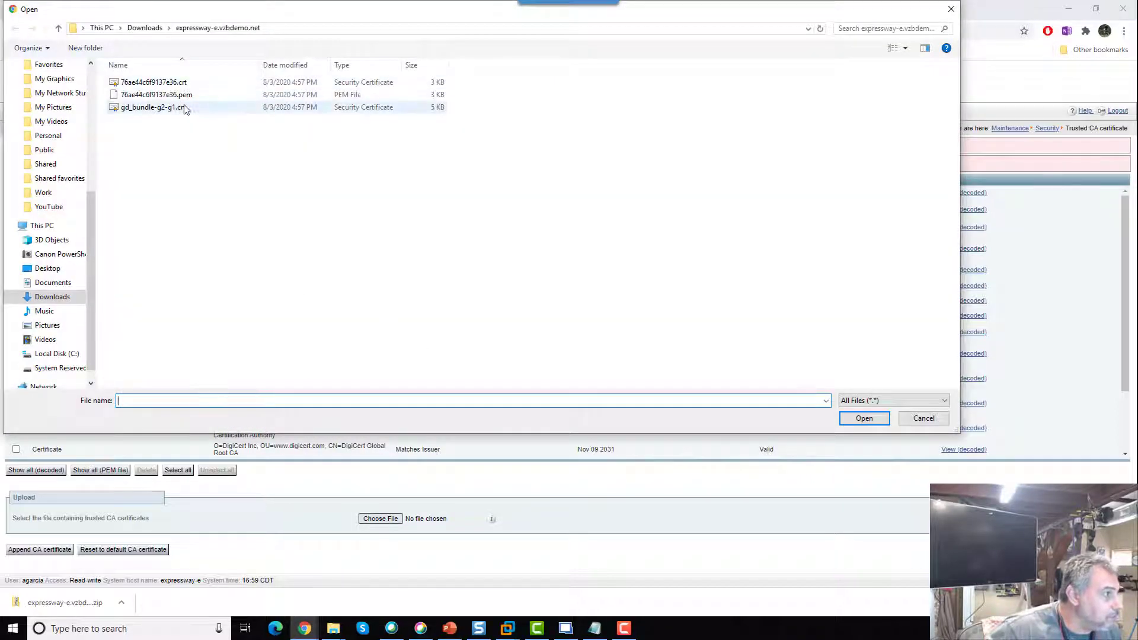
{"action": "double_click", "coordinate": [184, 107]}
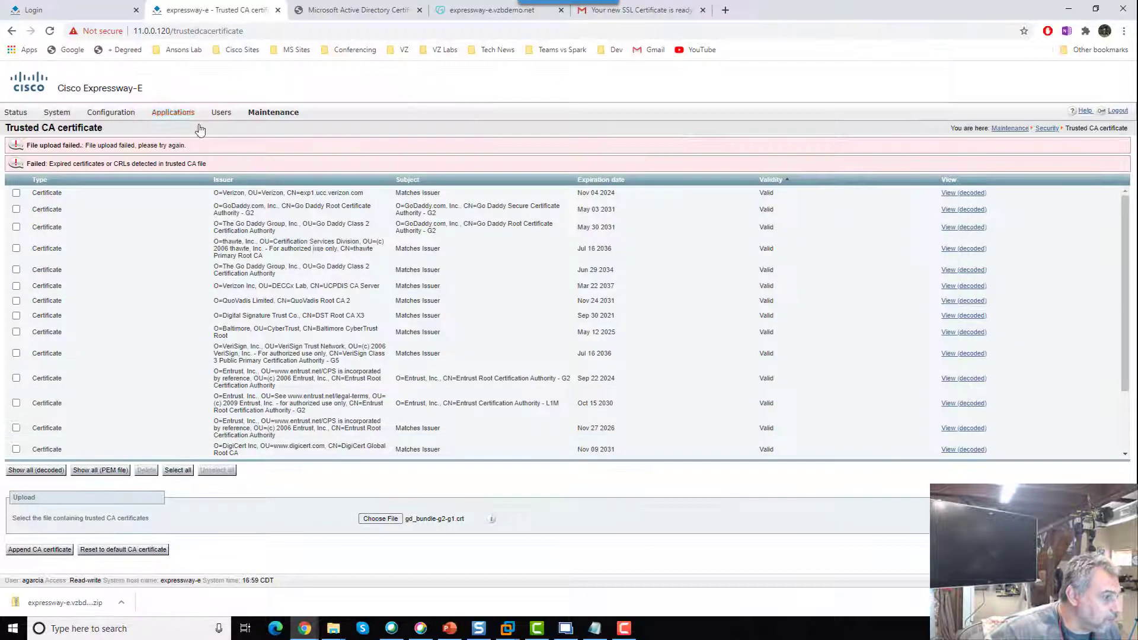
{"action": "left_click", "coordinate": [57, 550]}
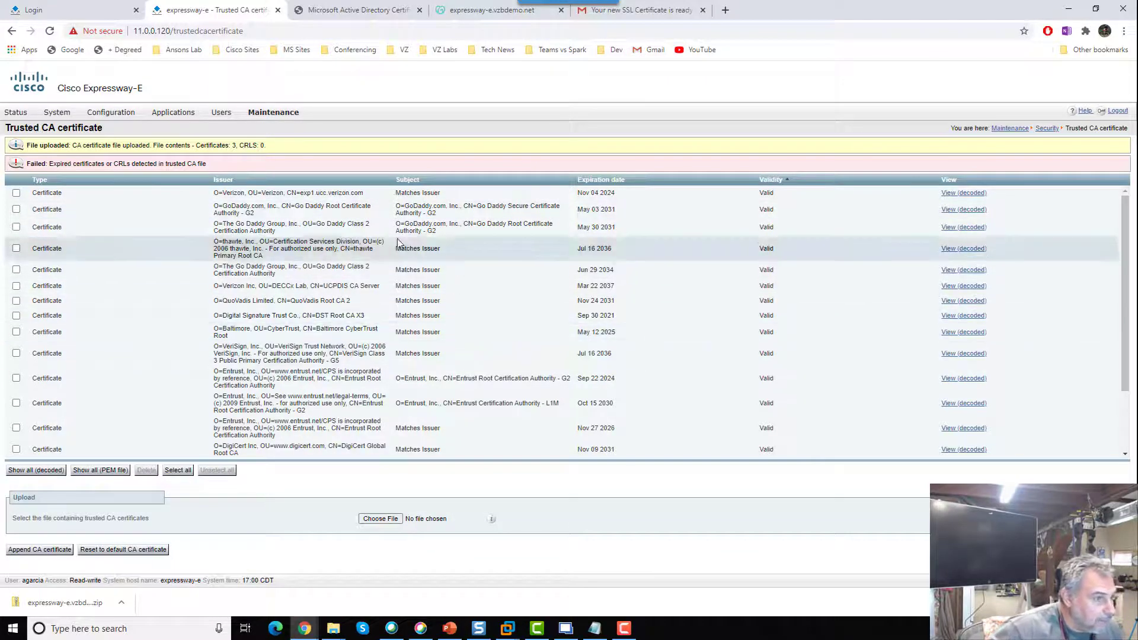
{"action": "scroll", "coordinate": [561, 383], "scroll_direction": "down", "scroll_amount": 2}
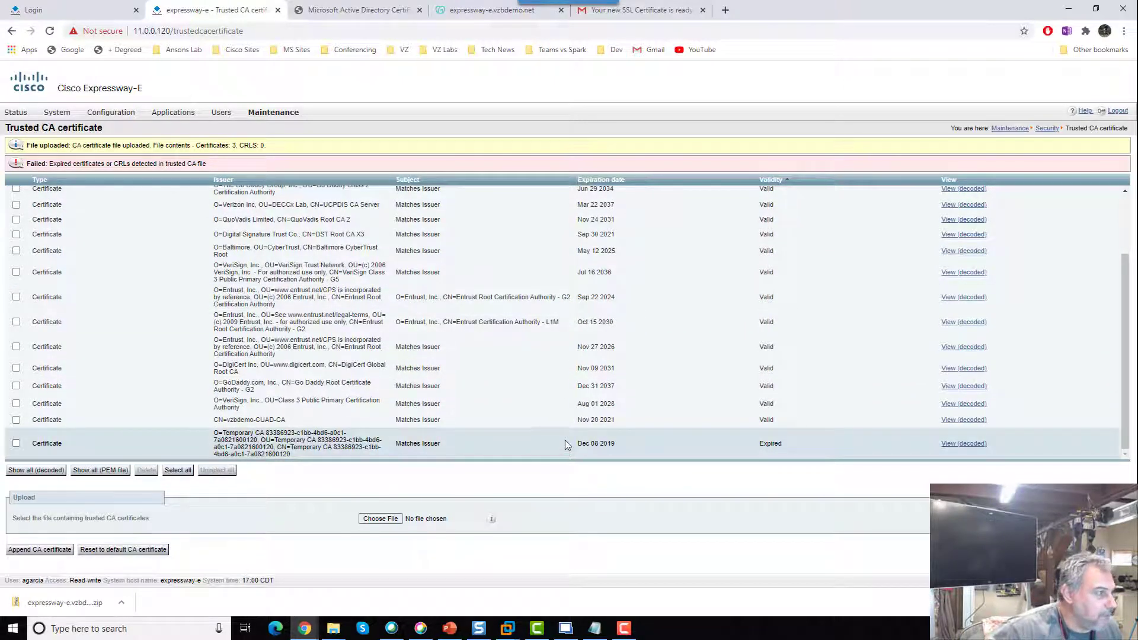
{"action": "scroll", "coordinate": [564, 415], "scroll_direction": "up", "scroll_amount": 3}
{"action": "left_click_drag", "start_coordinate": [205, 164], "coordinate": [30, 167]}
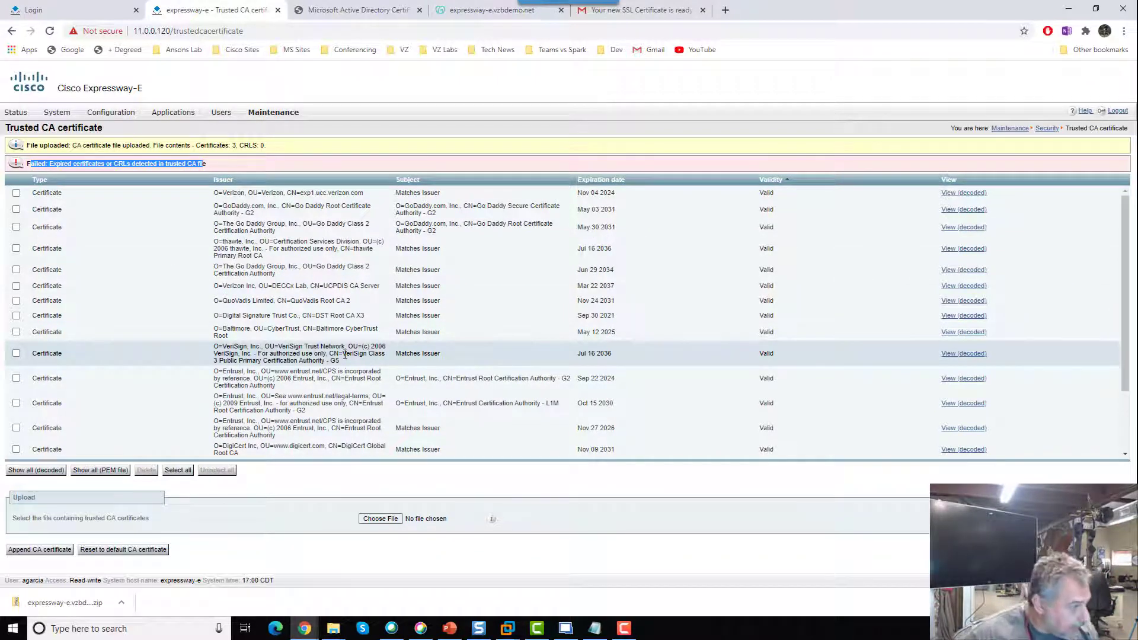
Log in to Expressway-C with the administrator username and password
{"action": "left_click", "coordinate": [83, 10]}
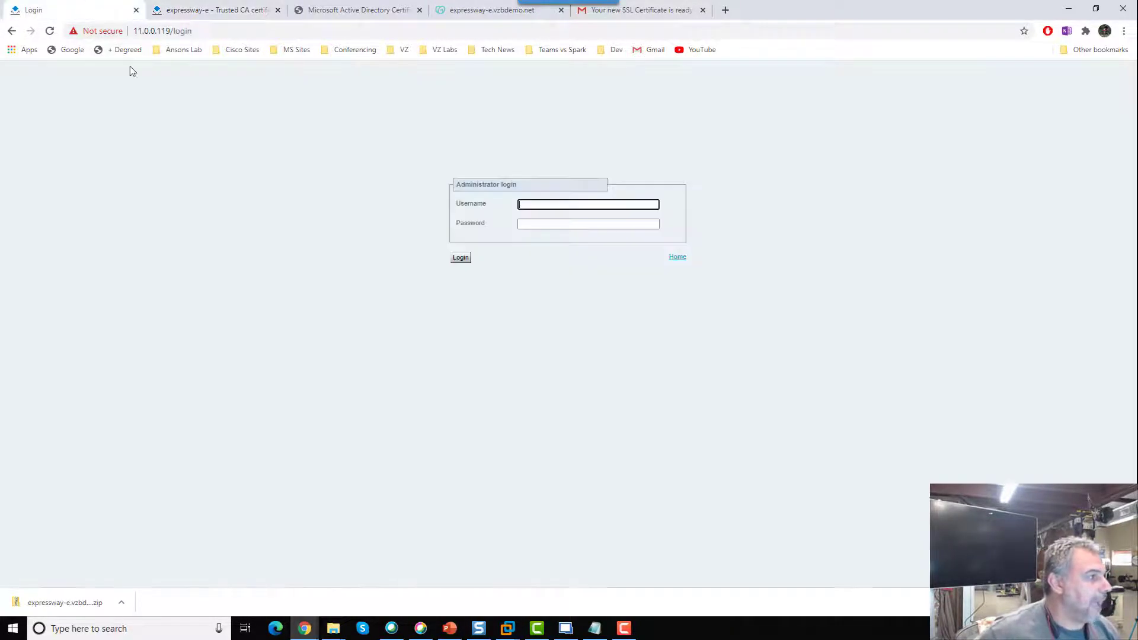
{"action": "left_click", "coordinate": [549, 204]}
{"action": "type", "text": "aga"}
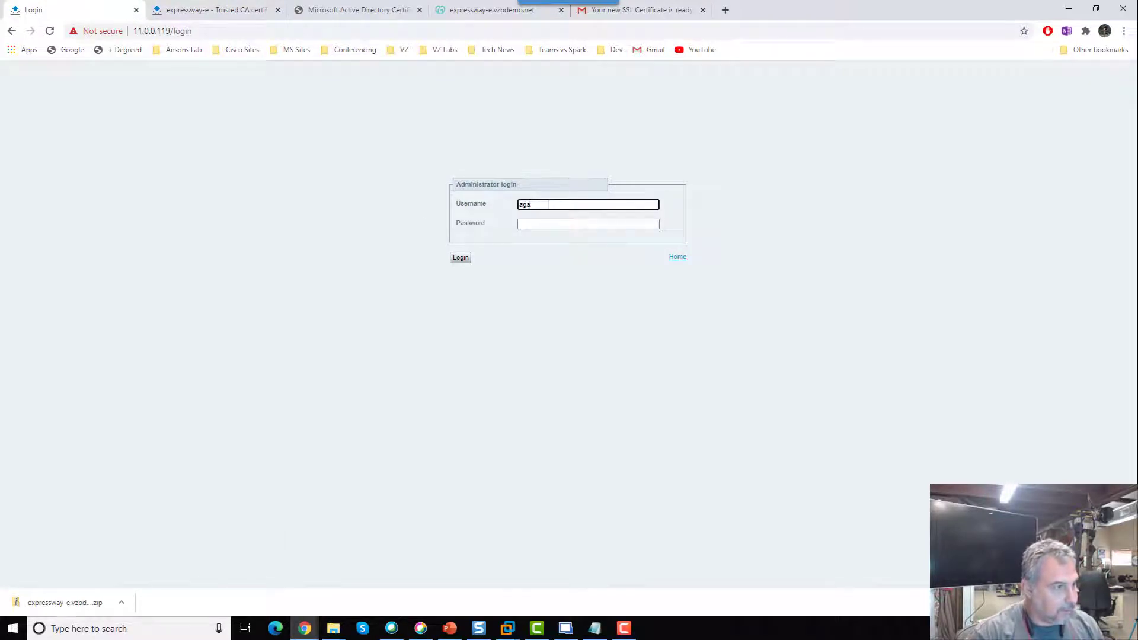
{"action": "type", "text": "rcia"}
{"action": "key", "text": "Tab"}
{"action": "key", "text": "BackSpace"}
{"action": "key", "text": "BackSpace"}
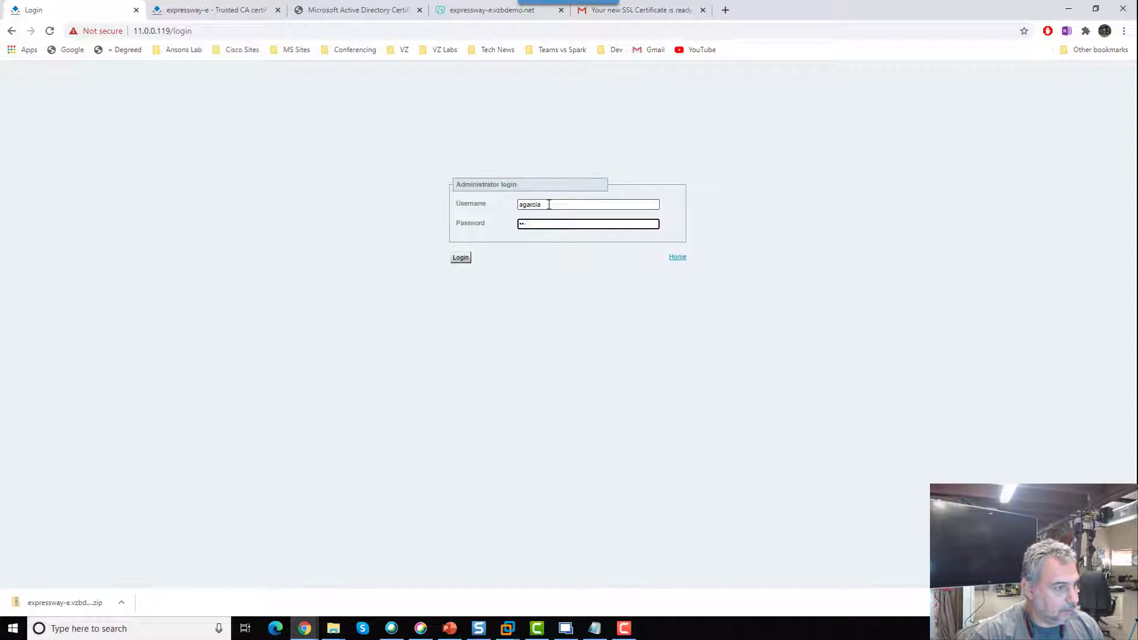
{"action": "key", "text": "Return"}
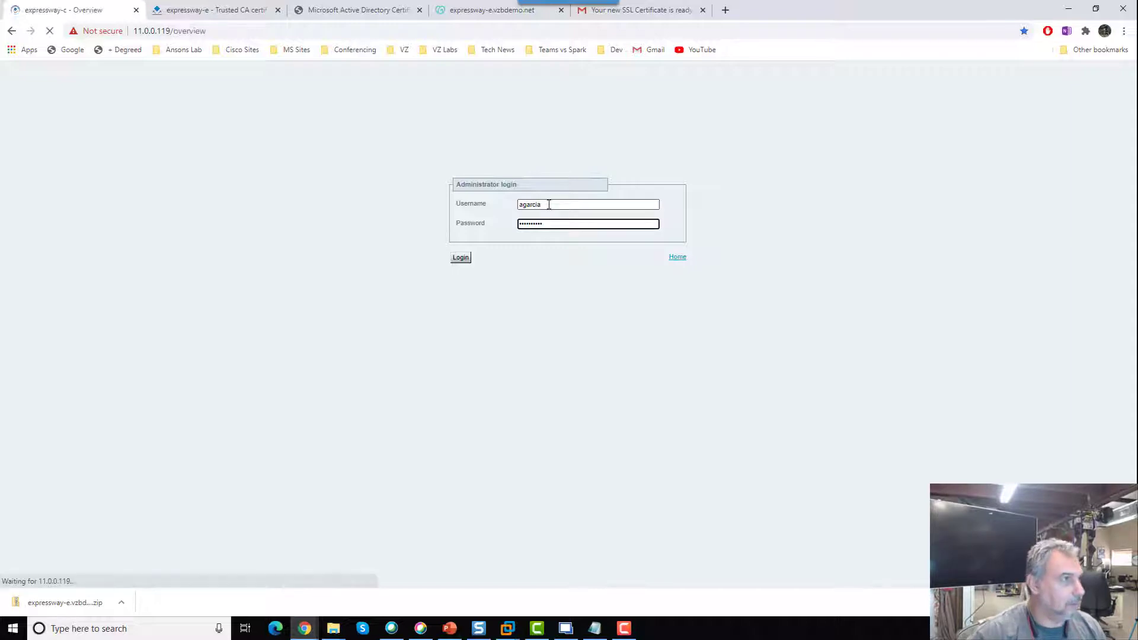
Append gd_bundle-g2-g1.crt to Expressway-C's trusted CA list, then compare with Expressway-E's
{"action": "mouse_move", "coordinate": [270, 113]}
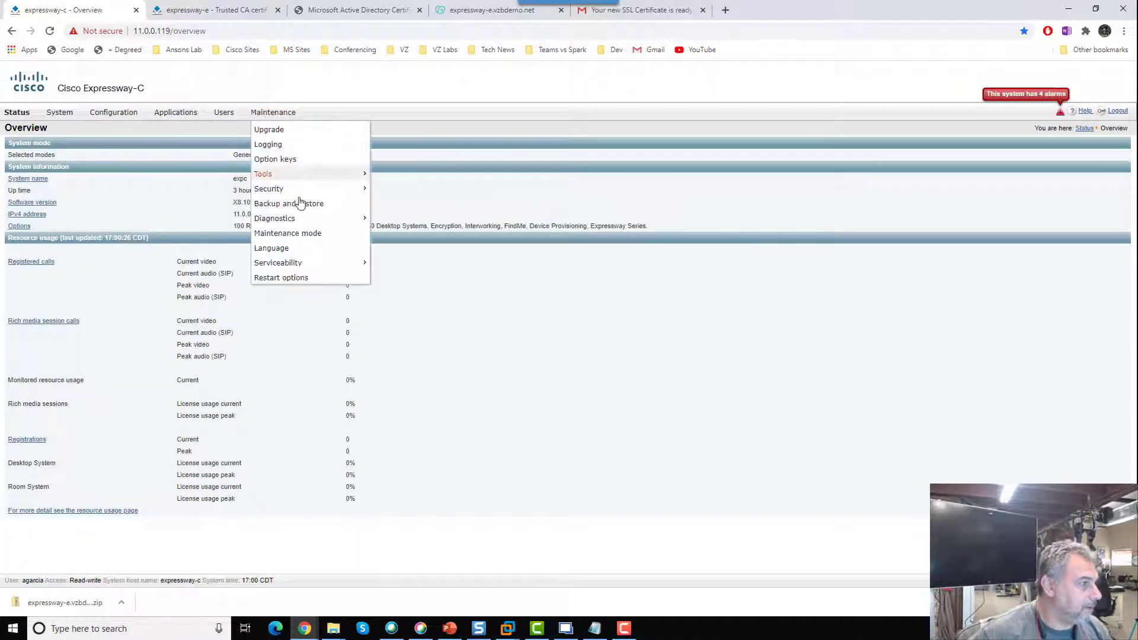
{"action": "mouse_move", "coordinate": [299, 188]}
{"action": "left_click", "coordinate": [394, 191]}
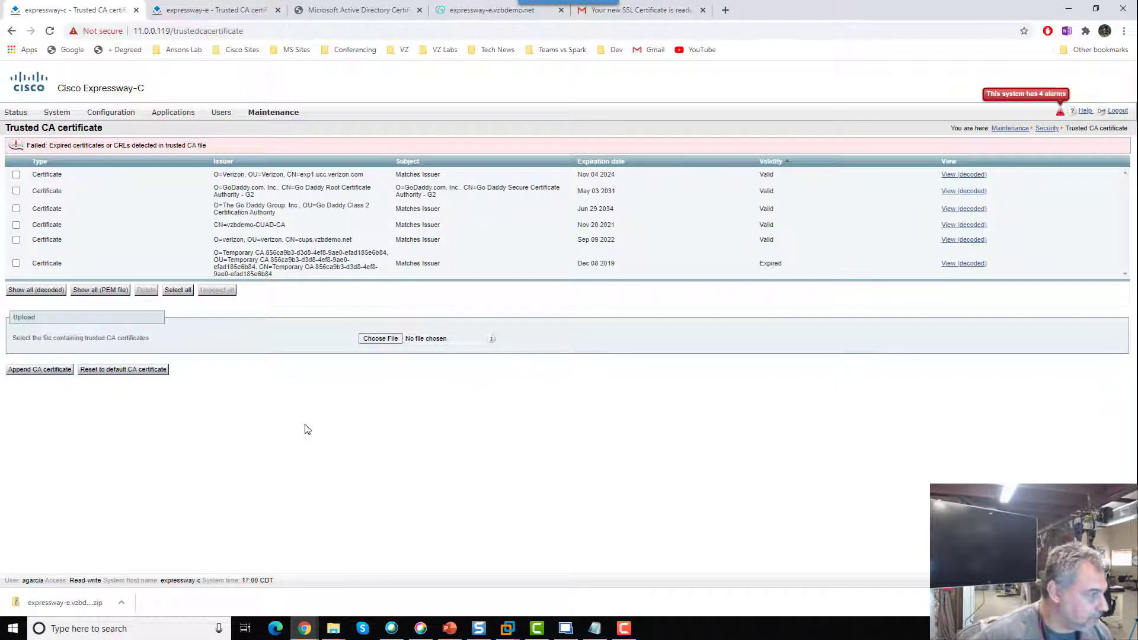
{"action": "left_click", "coordinate": [380, 339]}
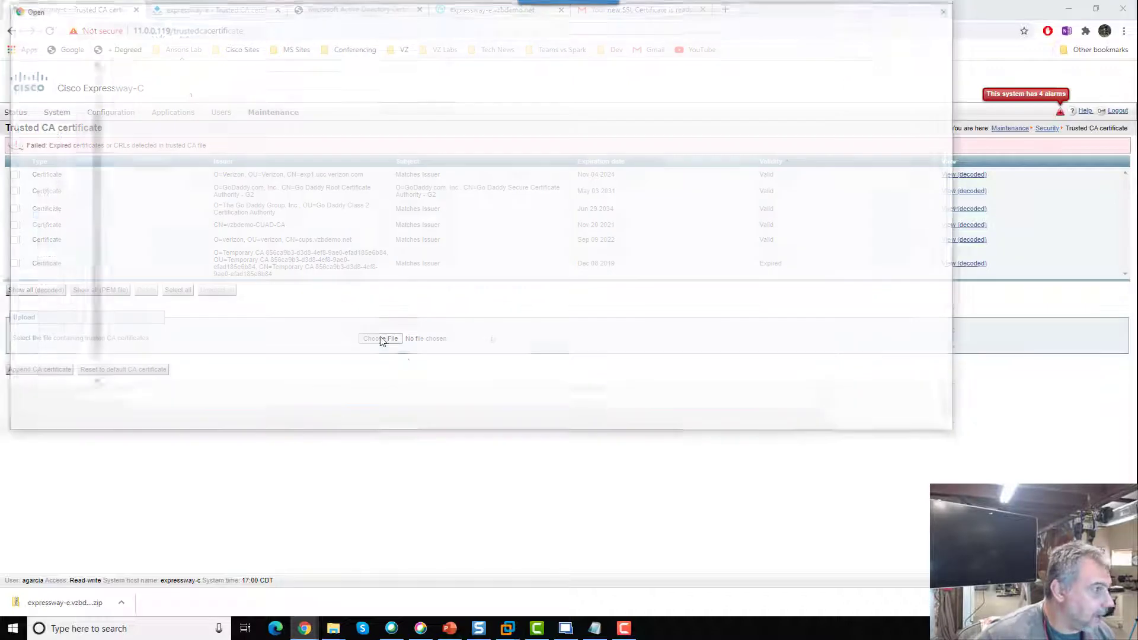
{"action": "double_click", "coordinate": [172, 108]}
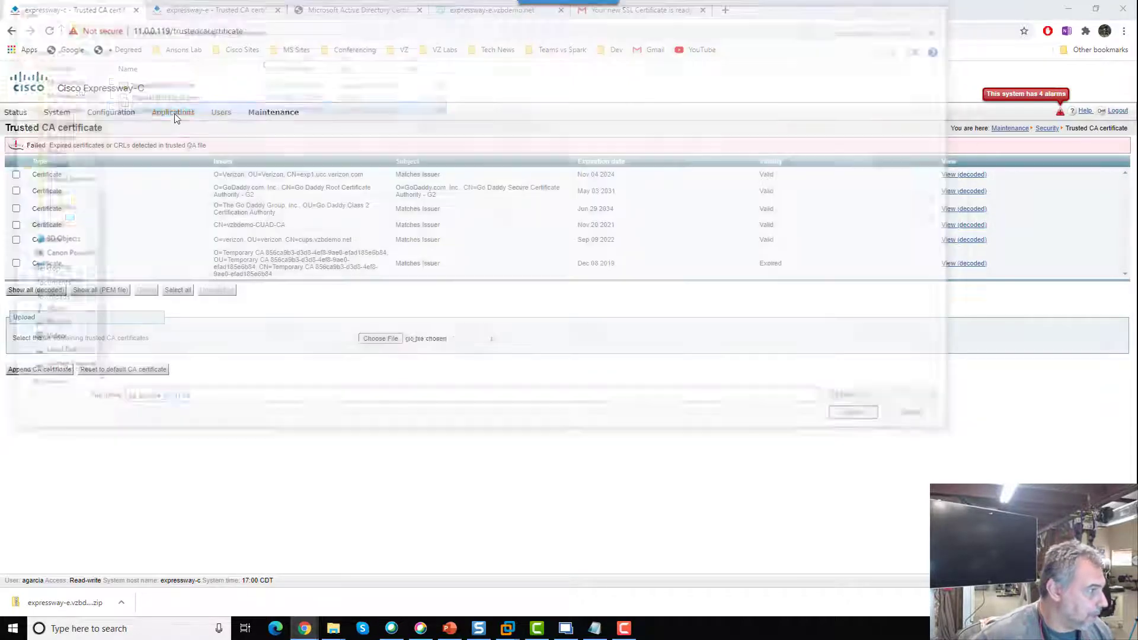
{"action": "left_click", "coordinate": [44, 373]}
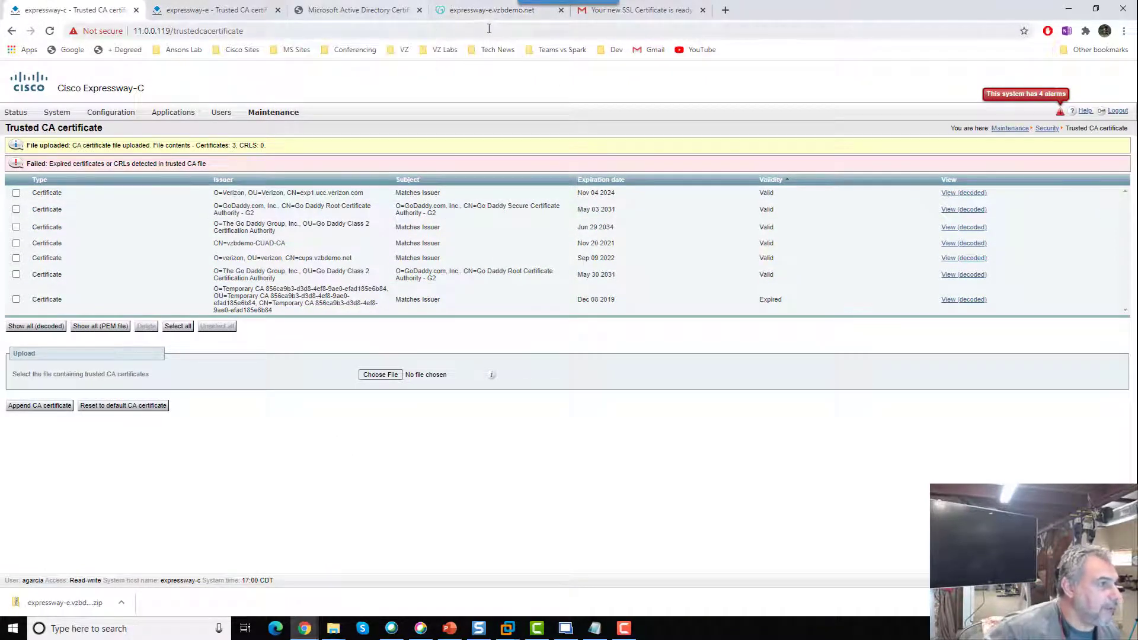
{"action": "left_click", "coordinate": [244, 10]}
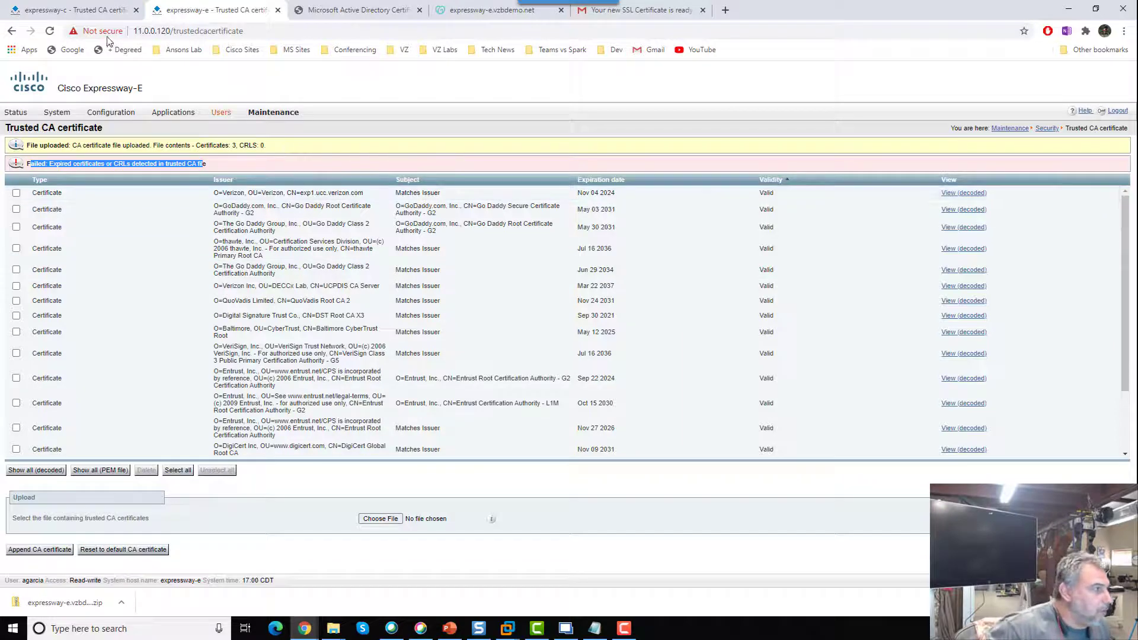
Open Expressway-C's Traversal Zone Client and check peer expressway-e.vzbdemo.net is SIP reachable on 7001
{"action": "left_click", "coordinate": [74, 10]}
{"action": "mouse_move", "coordinate": [113, 117]}
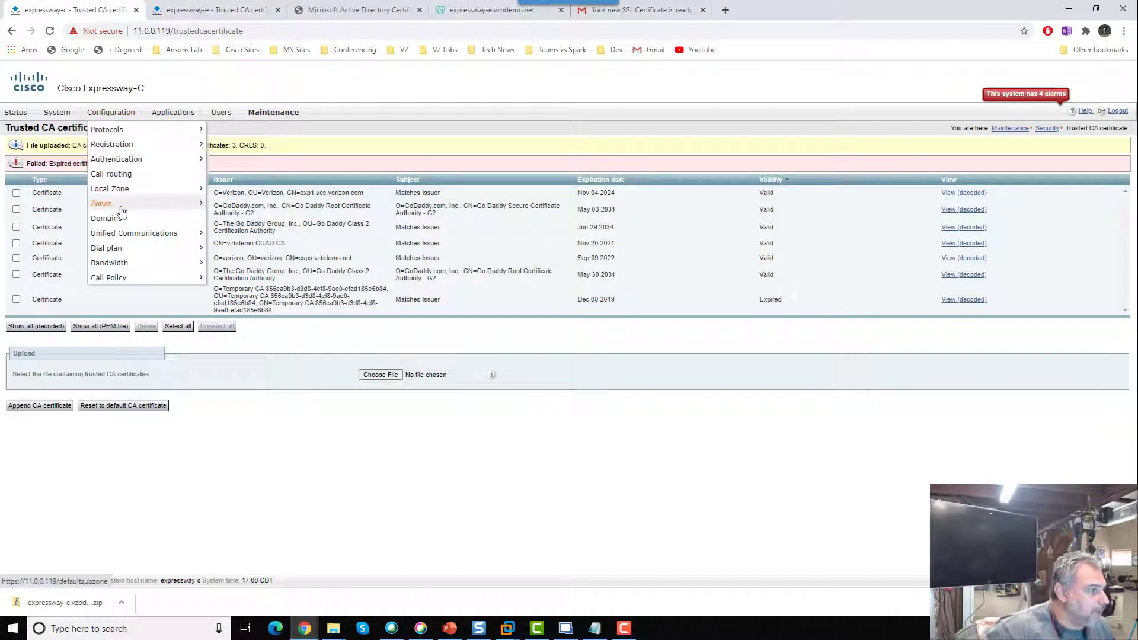
{"action": "mouse_move", "coordinate": [121, 203]}
{"action": "left_click", "coordinate": [221, 204]}
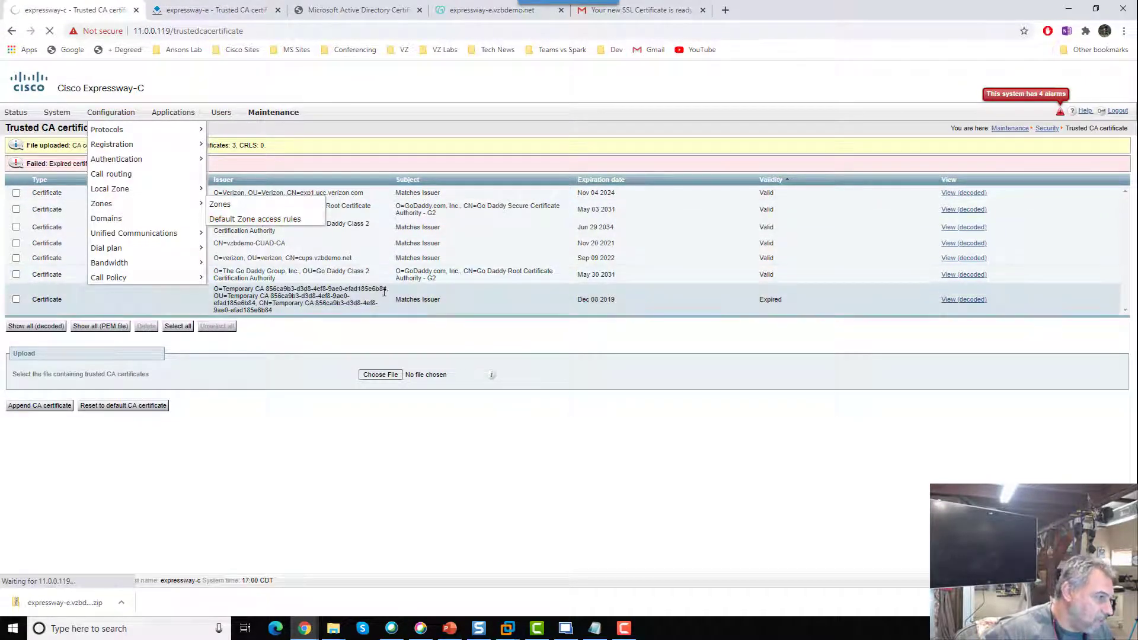
{"action": "left_click", "coordinate": [89, 261]}
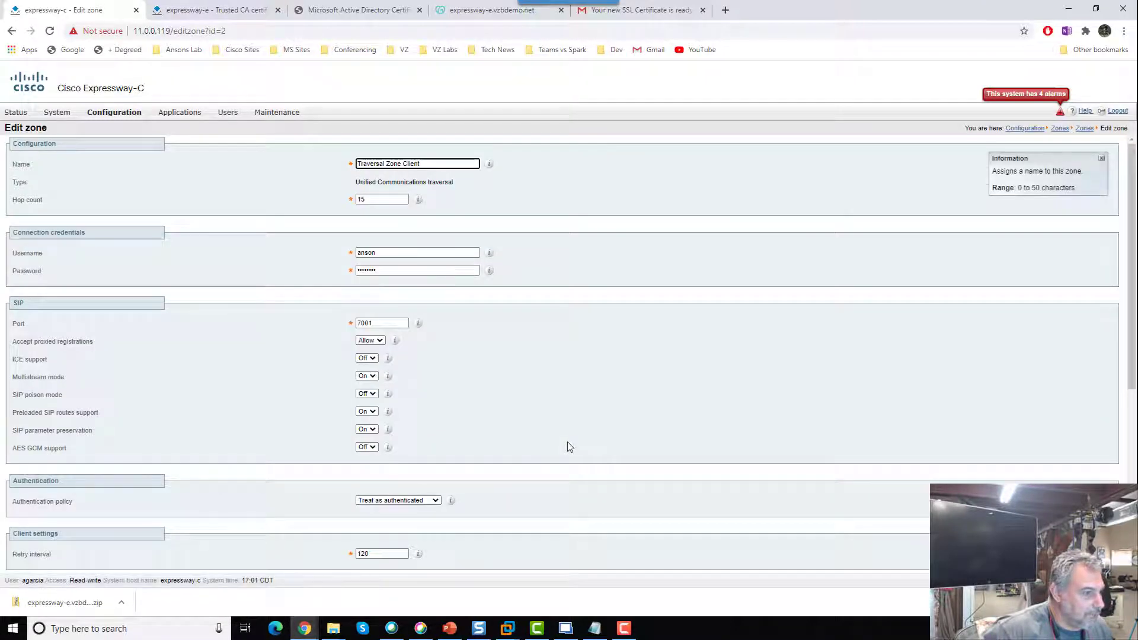
{"action": "scroll", "coordinate": [569, 446], "scroll_direction": "down", "scroll_amount": 4}
{"action": "scroll", "coordinate": [586, 416], "scroll_direction": "up", "scroll_amount": 4}
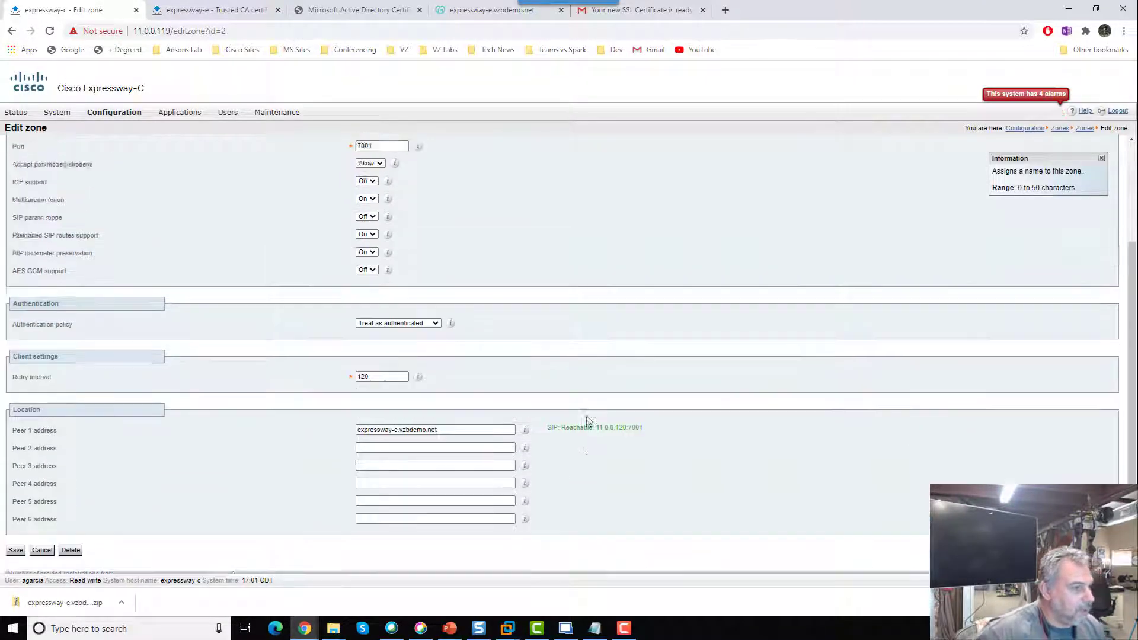